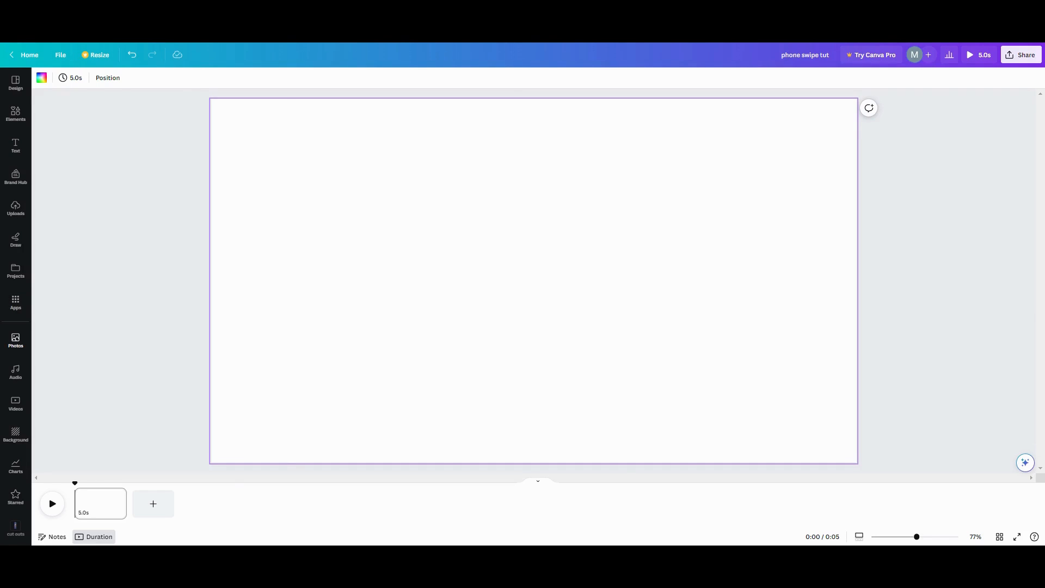
Look through the recently used photos for the hand holding a white-screen phone and view that photo's details
left_click(14, 341)
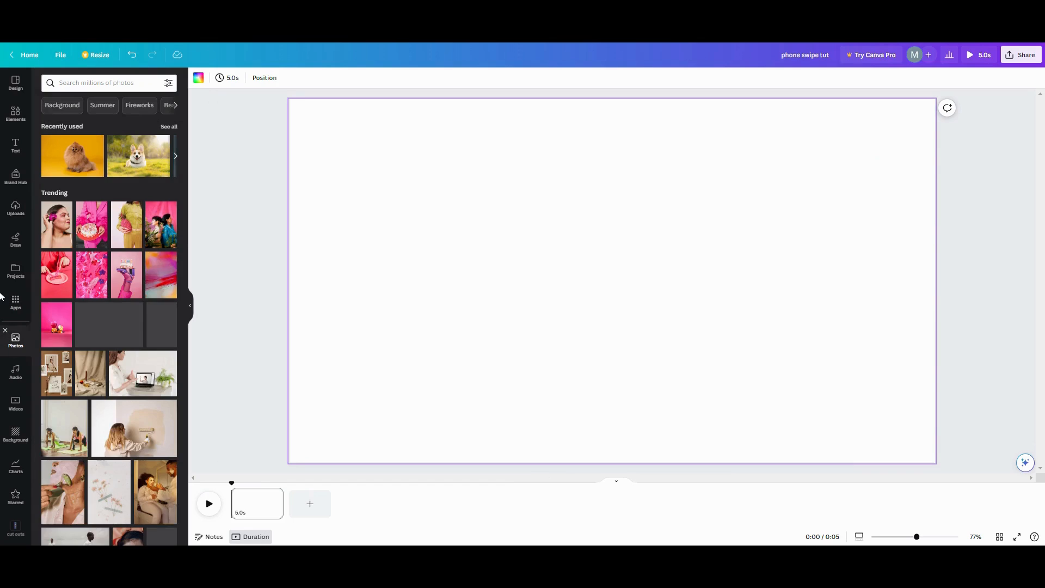
left_click(173, 131)
scroll(143, 350, "down", 3)
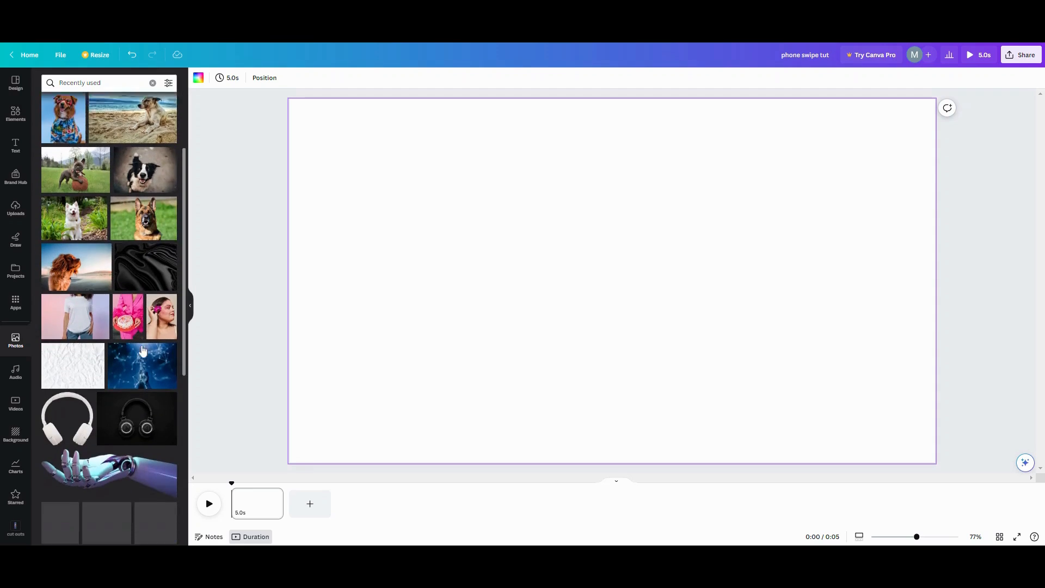
scroll(143, 351, "down", 8)
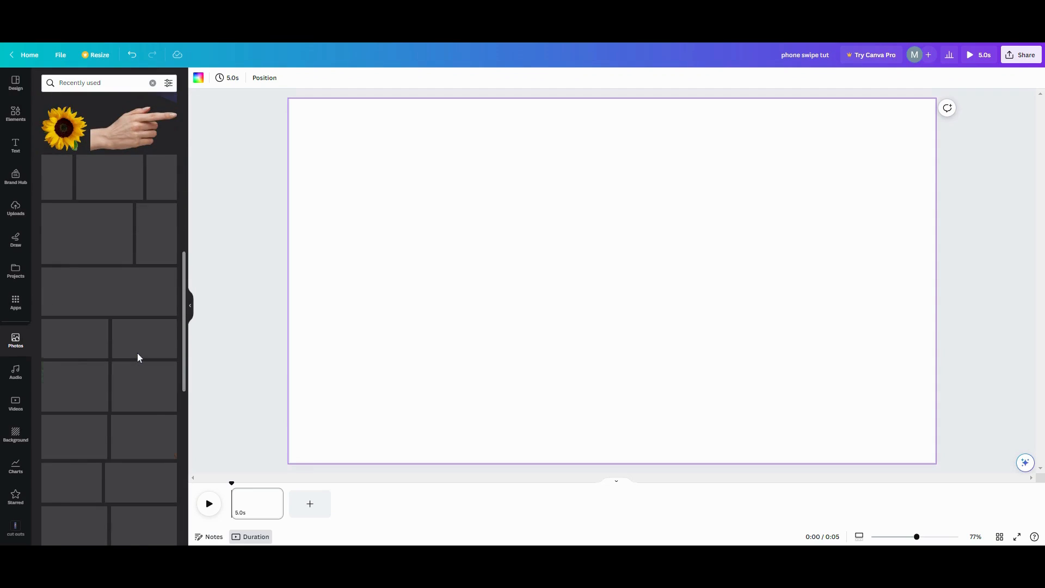
scroll(137, 357, "down", 5)
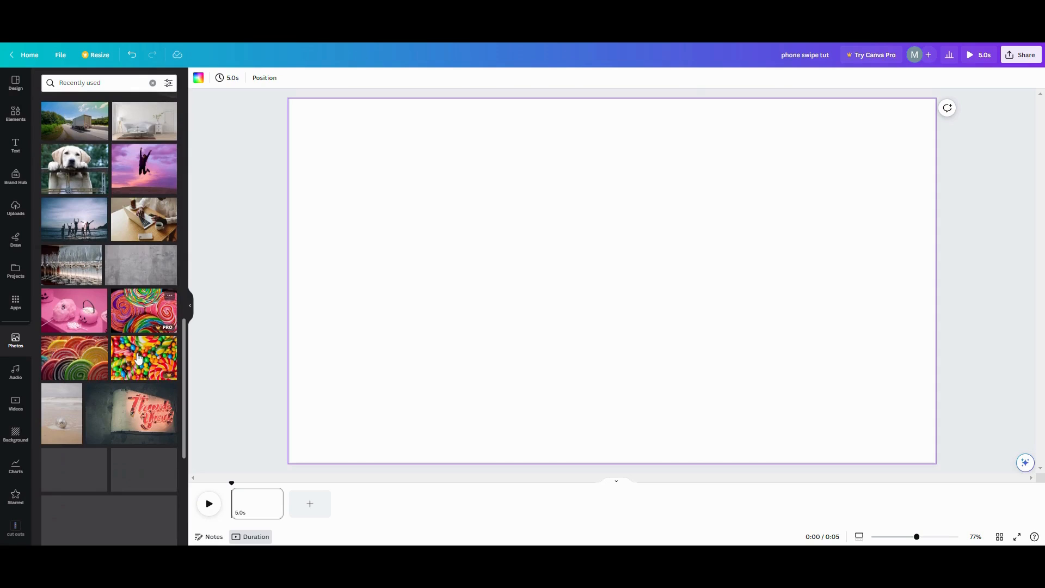
scroll(137, 359, "down", 5)
left_click(170, 401)
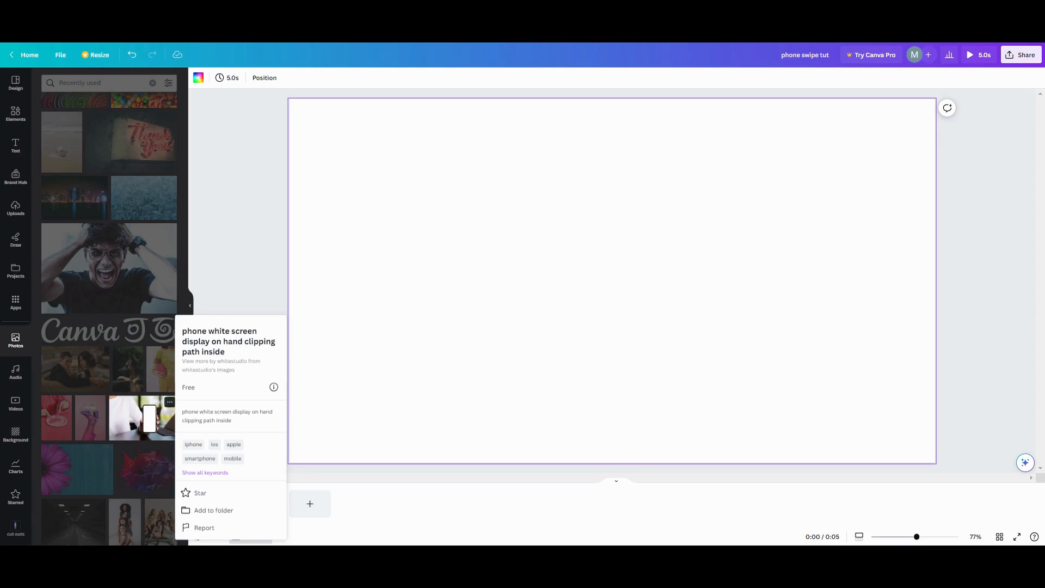
left_click(239, 279)
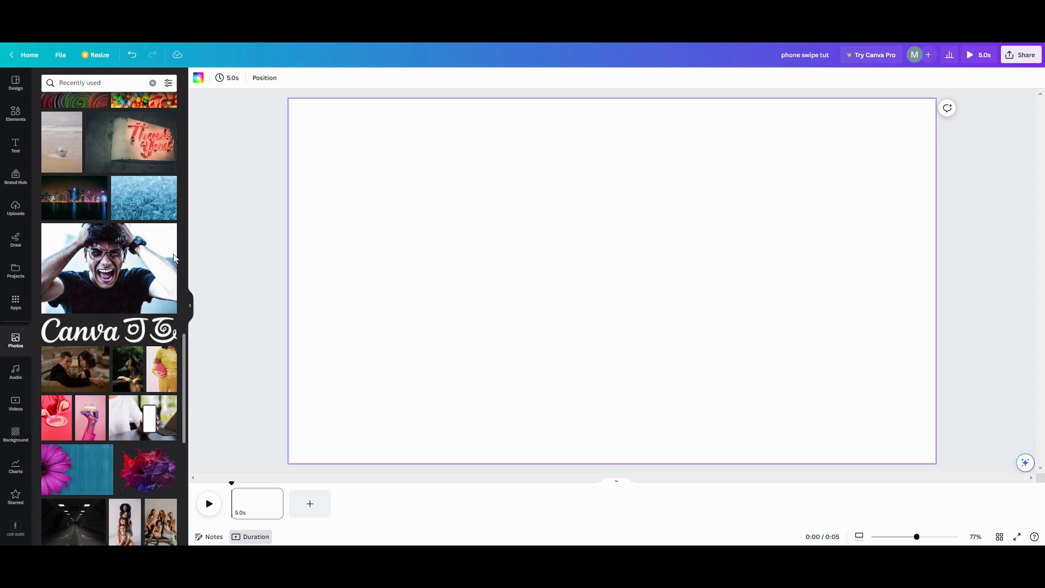
scroll(134, 313, "up", 3)
scroll(134, 314, "up", 7)
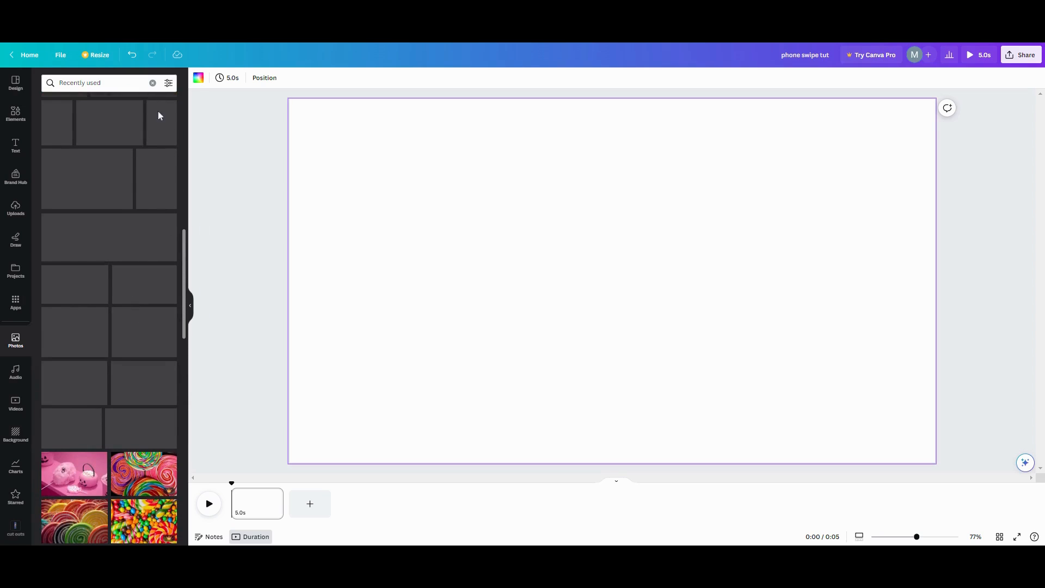
left_click(152, 83)
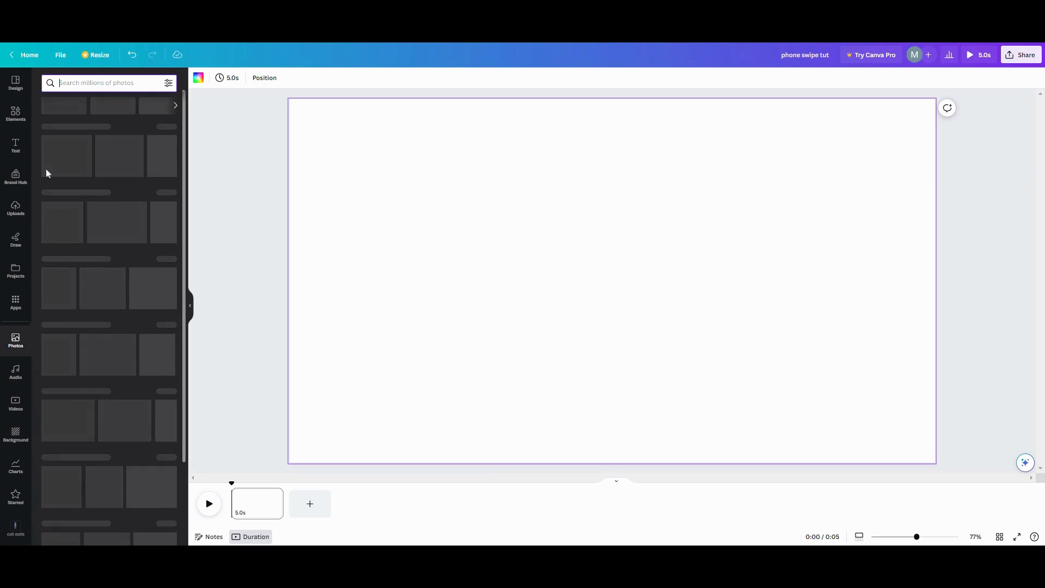
Place the uploaded photo of a hand holding a phone with a cut-out screen on the page and open its image editing options
left_click(14, 217)
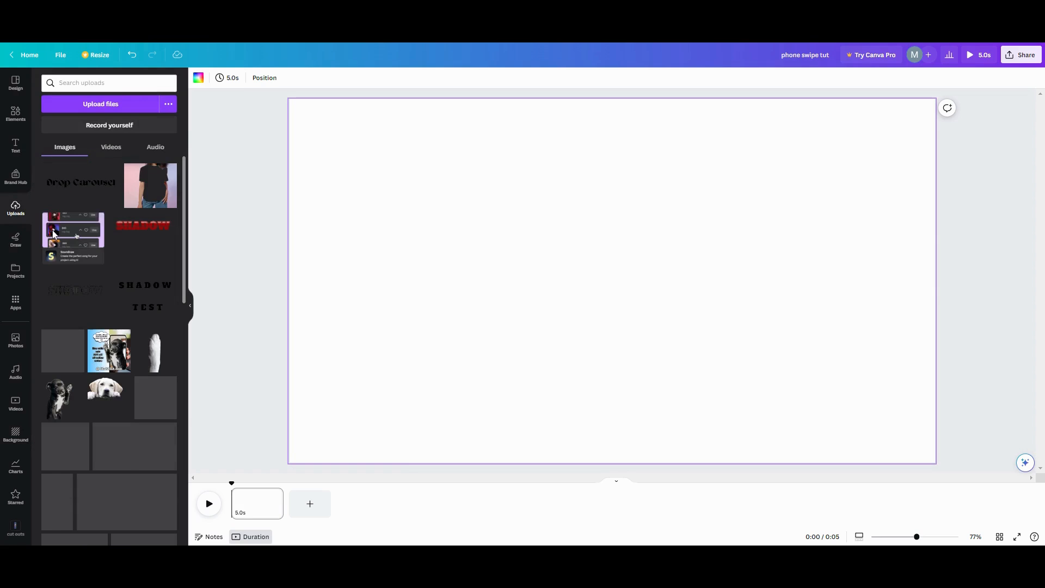
scroll(110, 311, "down", 5)
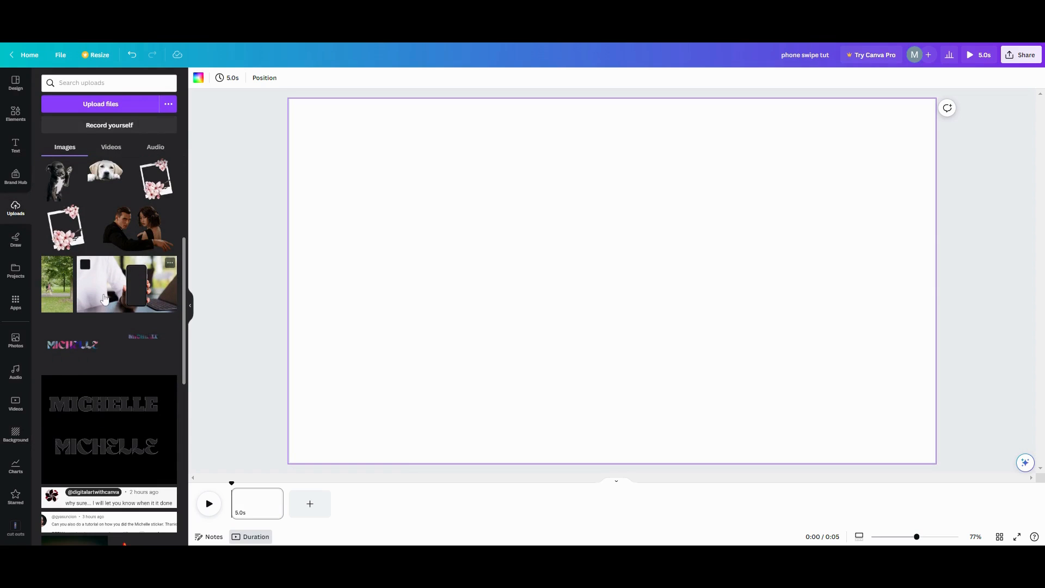
left_click(104, 298)
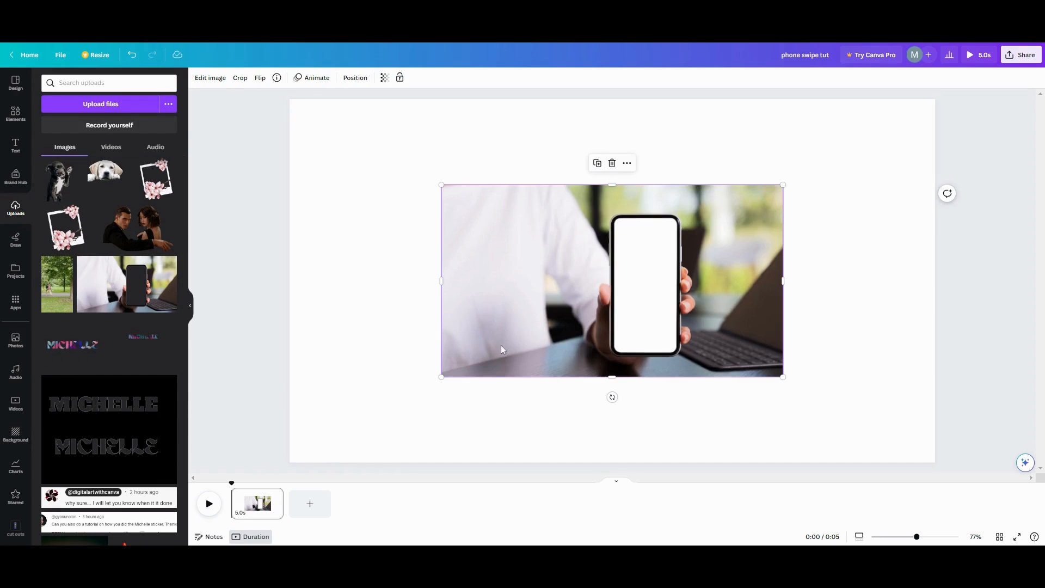
left_click_drag(517, 341, 480, 323)
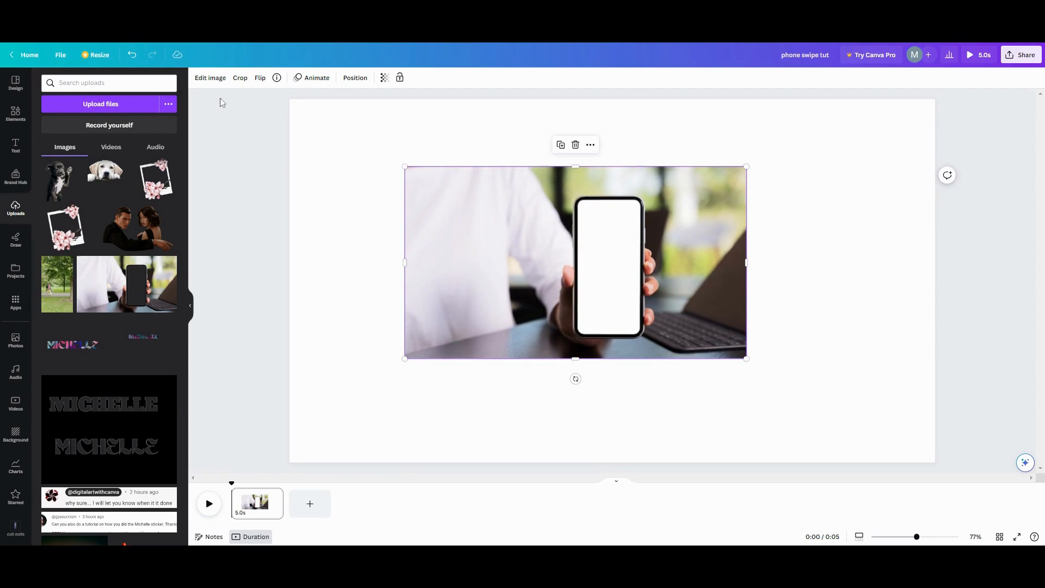
left_click(211, 78)
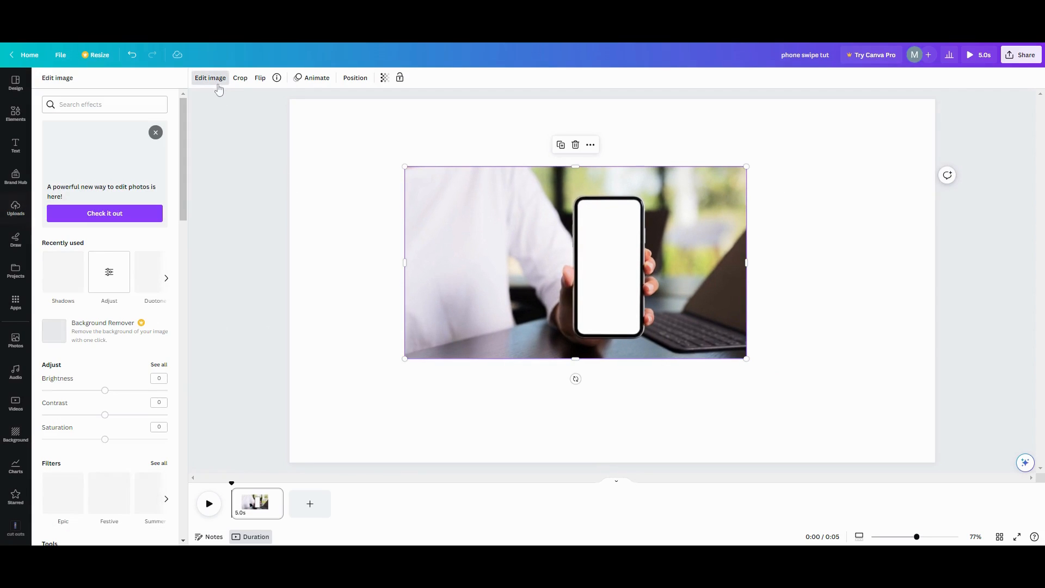
Set the page background to the light orange default solid color
left_click(325, 126)
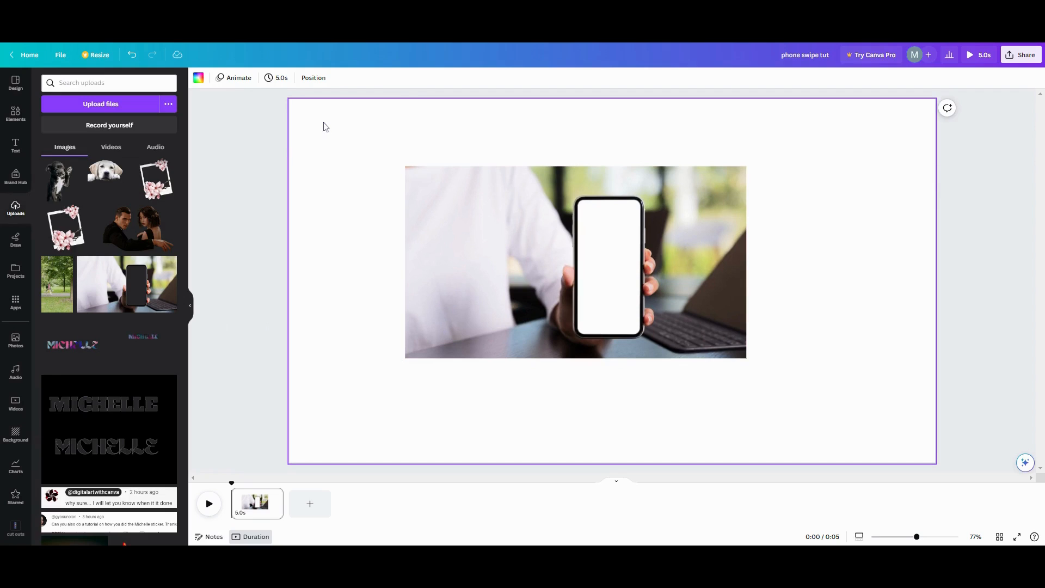
left_click(199, 80)
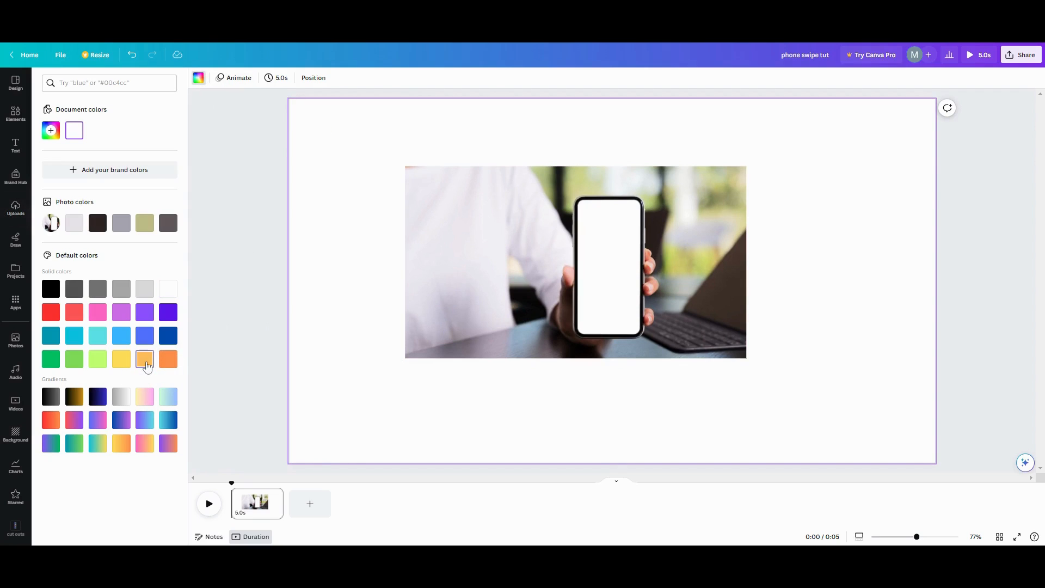
left_click(145, 360)
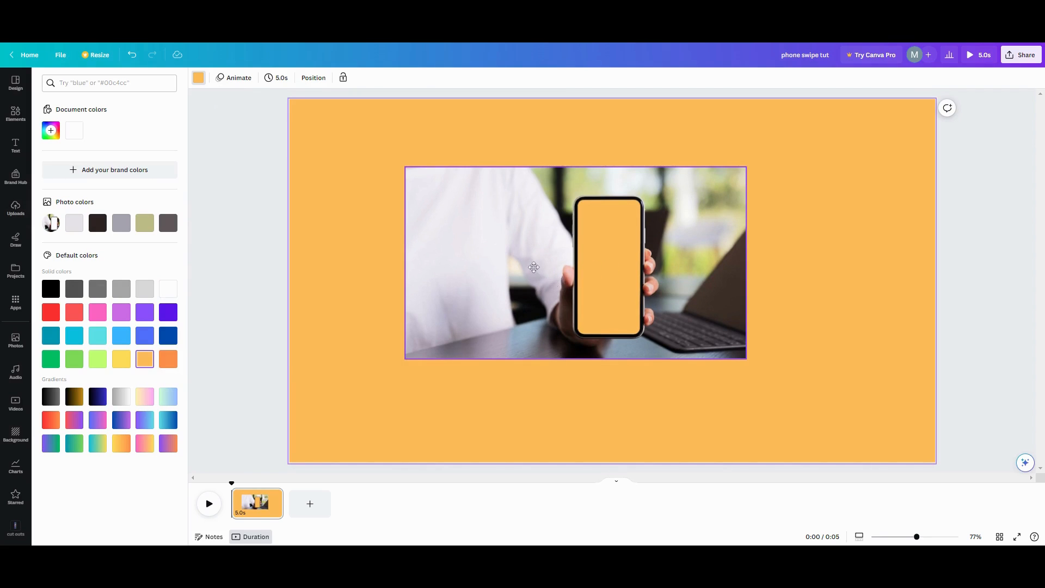
Shift the phone photo slightly and make it the page's background image
mouse_move(468, 280)
left_mouse_down()
mouse_move(517, 258)
mouse_move(504, 285)
mouse_move(457, 268)
left_mouse_up()
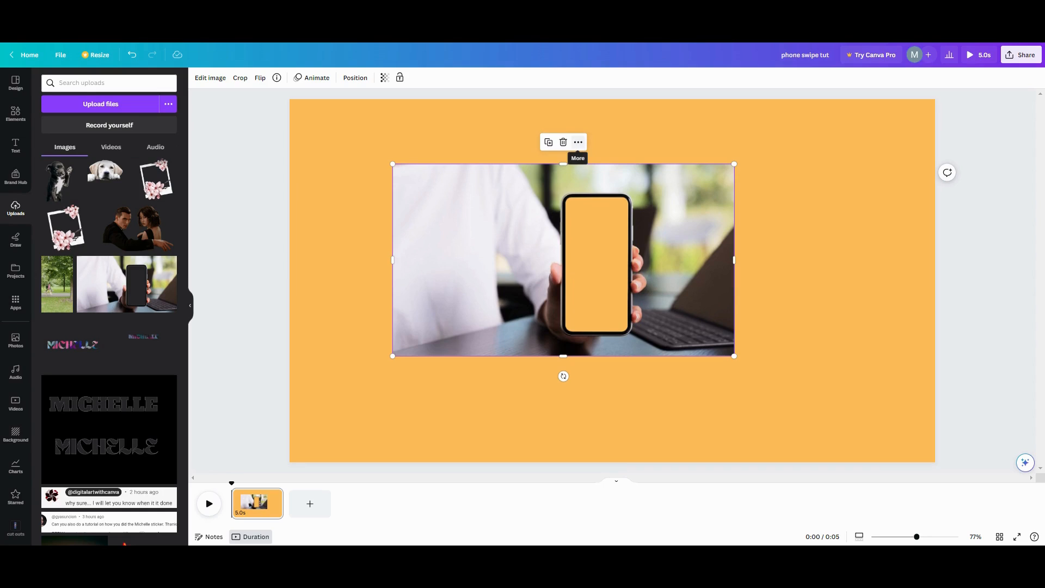
left_click(578, 142)
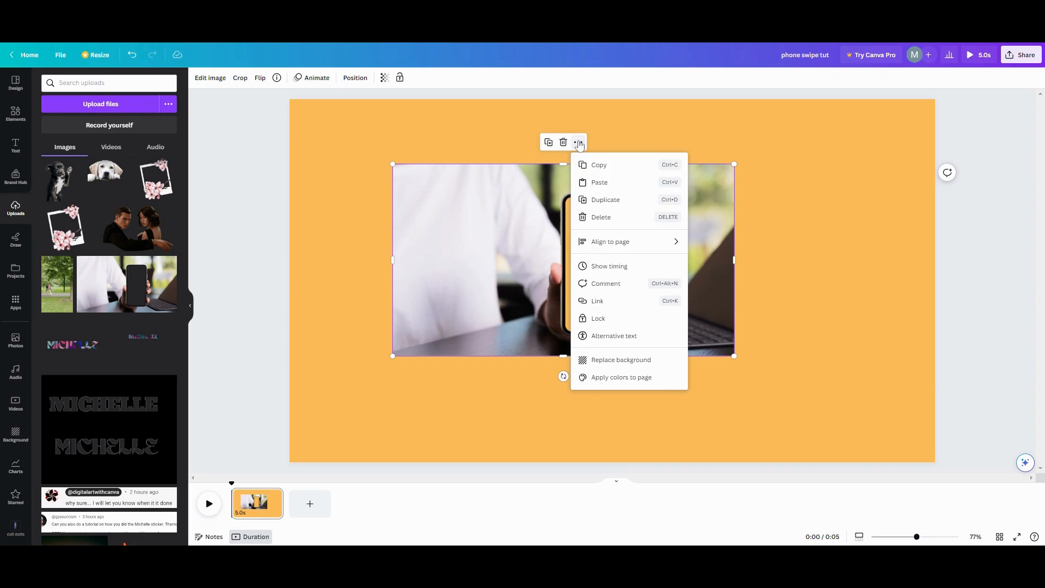
left_click(653, 362)
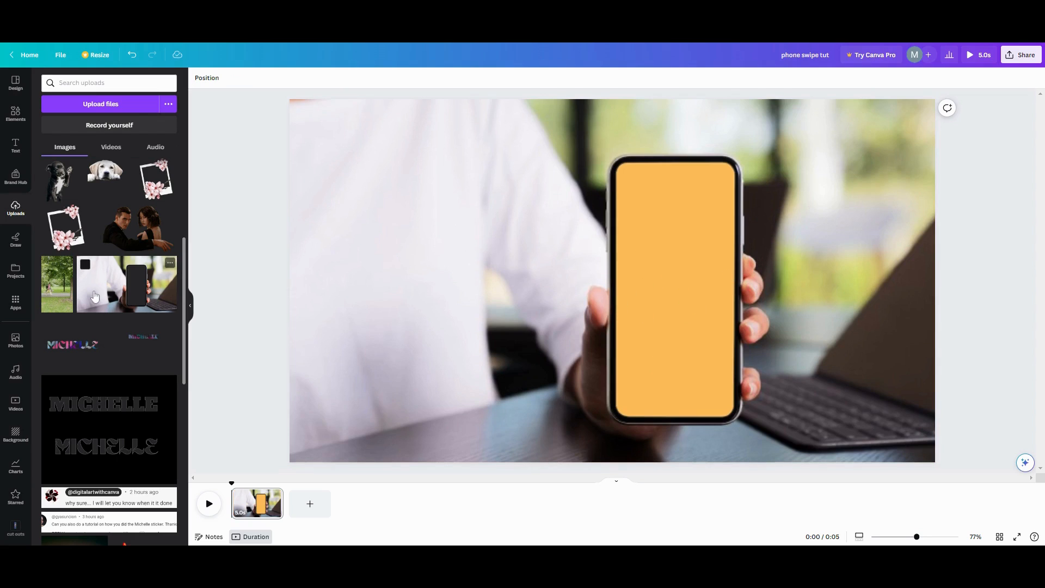
Add the trending photo of a woman holding a purple flower, shrink it and place it over the phone's left edge
left_click(17, 347)
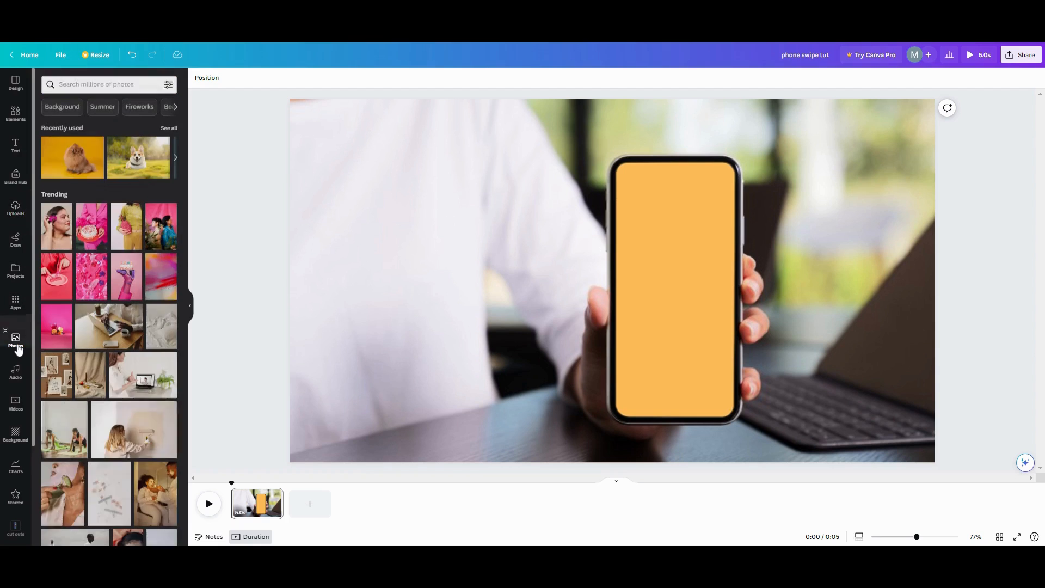
scroll(102, 391, "down", 1)
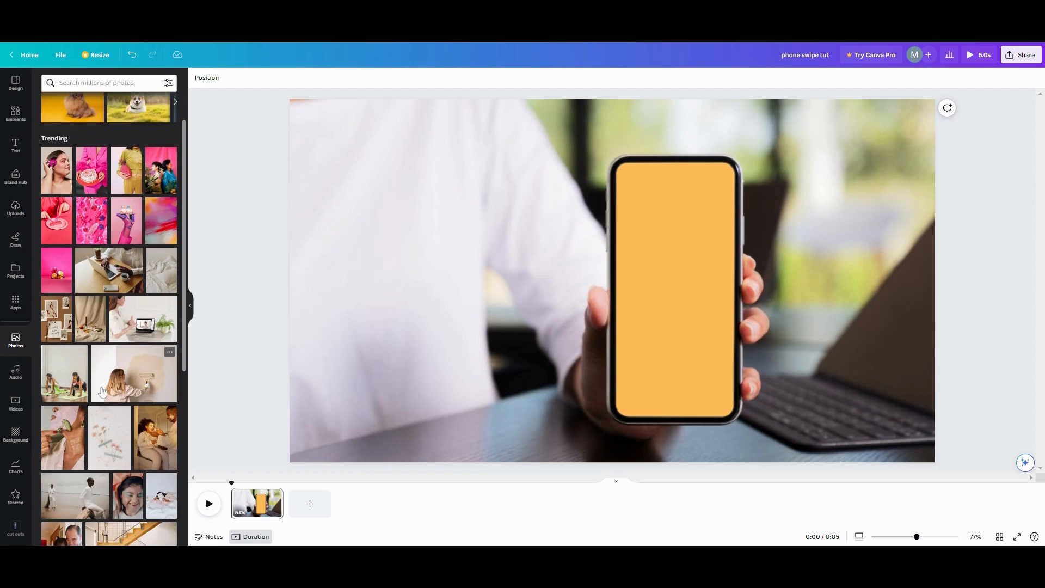
scroll(82, 327, "up", 1)
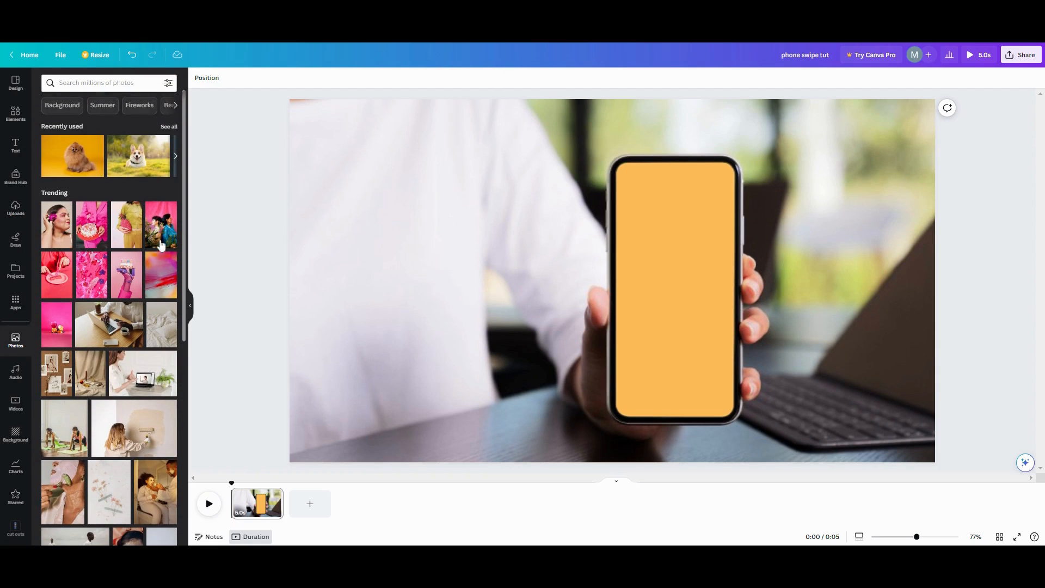
left_click(58, 237)
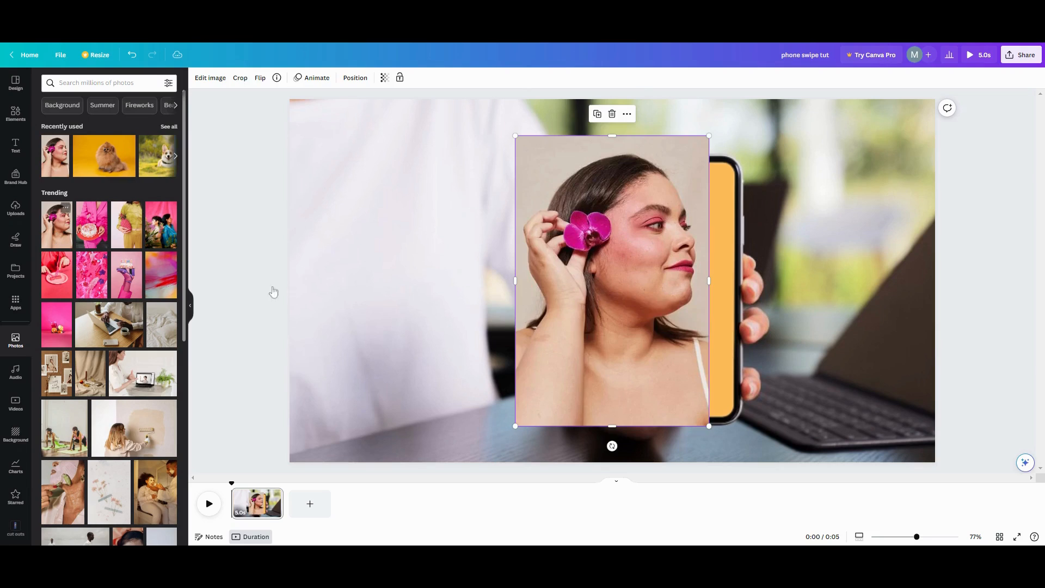
left_click_drag(608, 318, 716, 326)
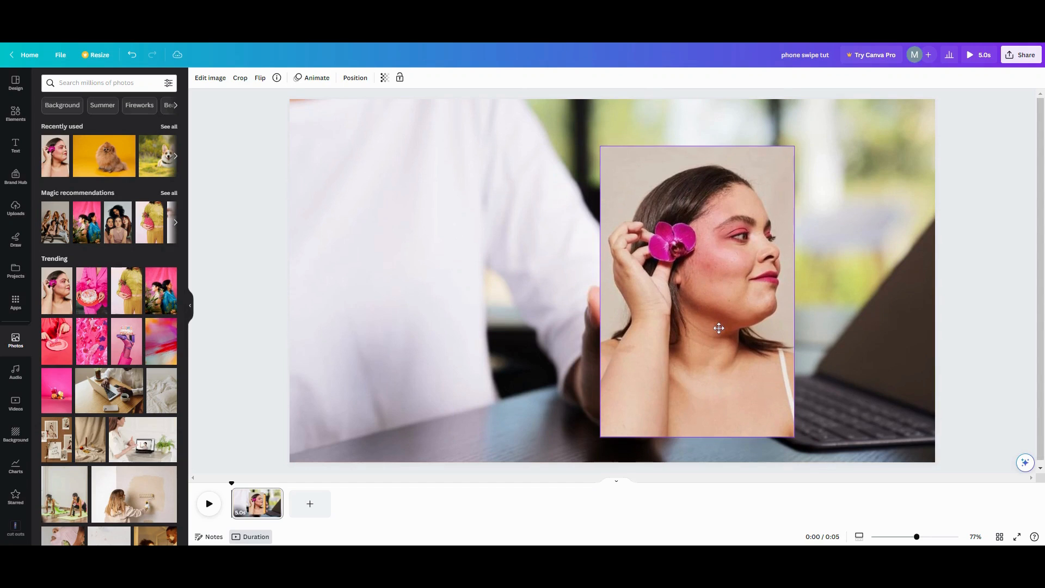
left_click_drag(602, 148, 635, 199)
left_click_drag(713, 304, 568, 277)
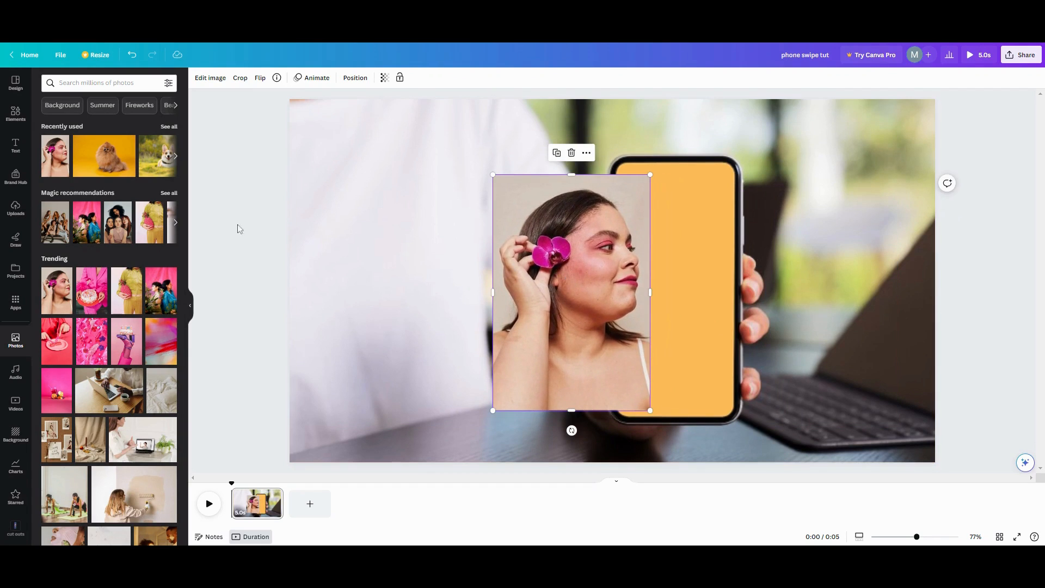
Add a rounded square to the left of the woman's photo and fill it with white
left_click(15, 113)
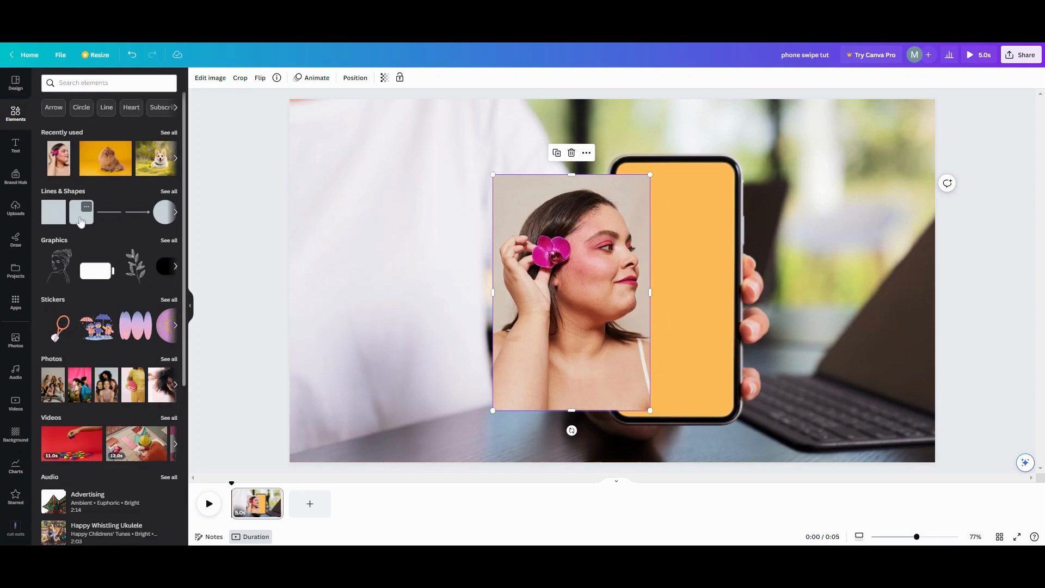
key("r")
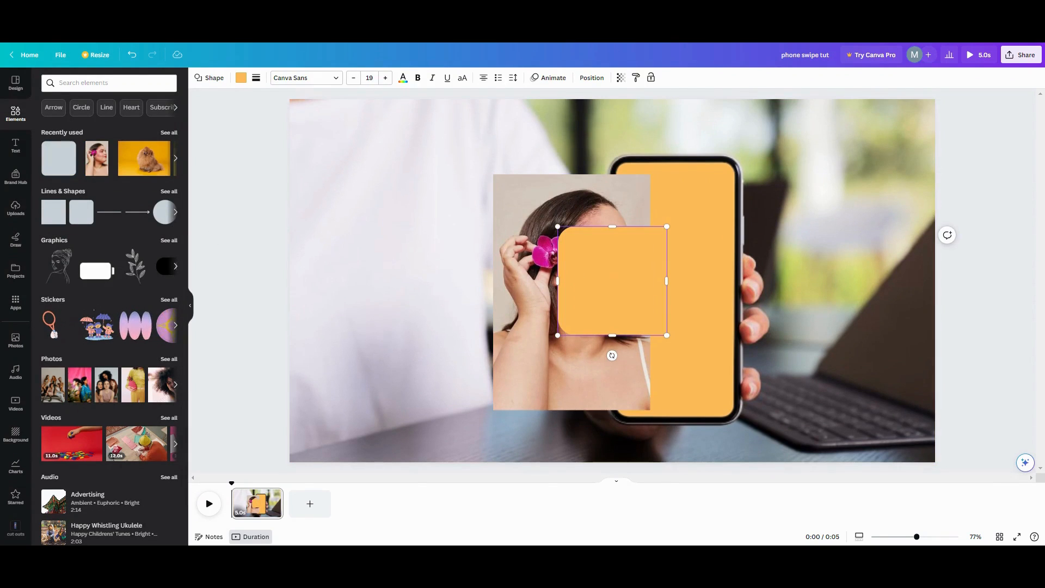
left_click_drag(602, 264, 410, 238)
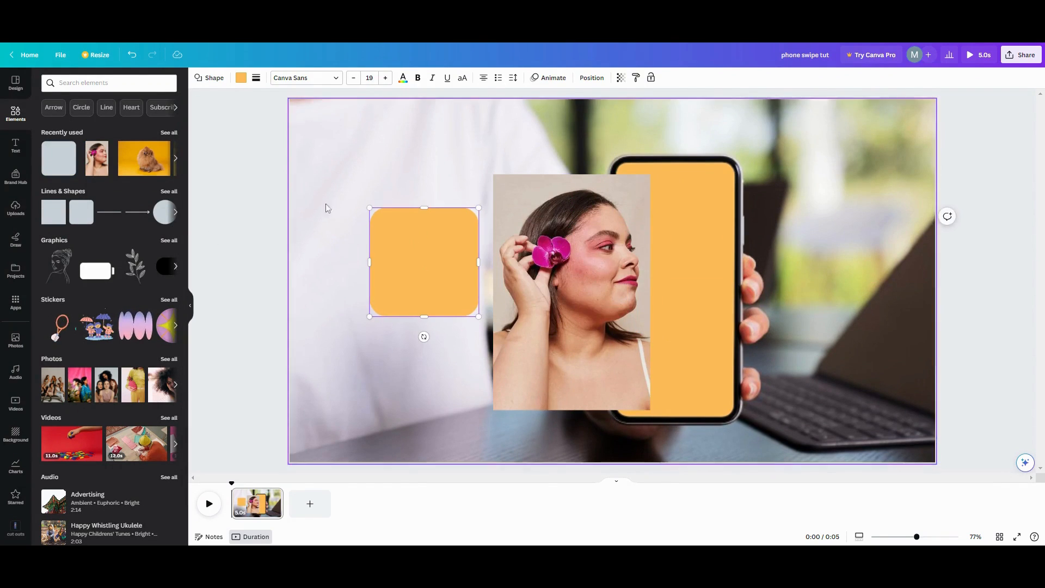
left_click(241, 79)
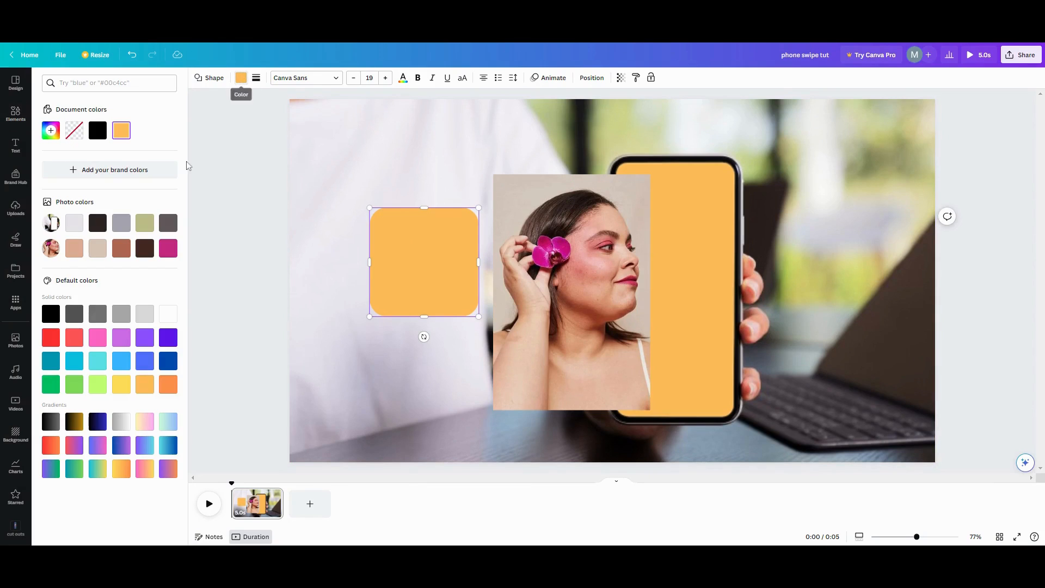
left_click(168, 315)
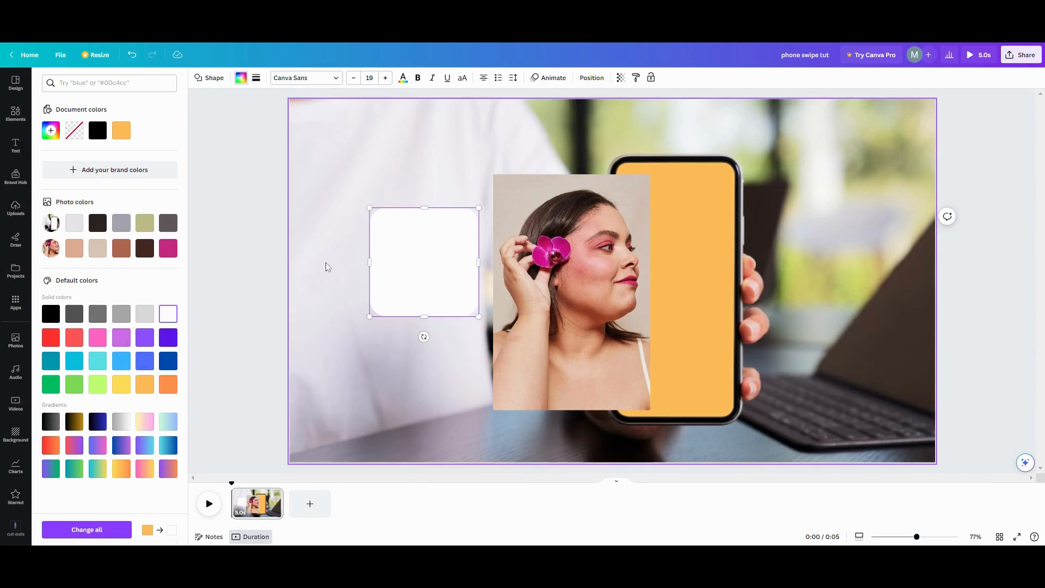
Add a sharp-cornered square, place it over the white rounded square and fill it with light gray
left_click(15, 113)
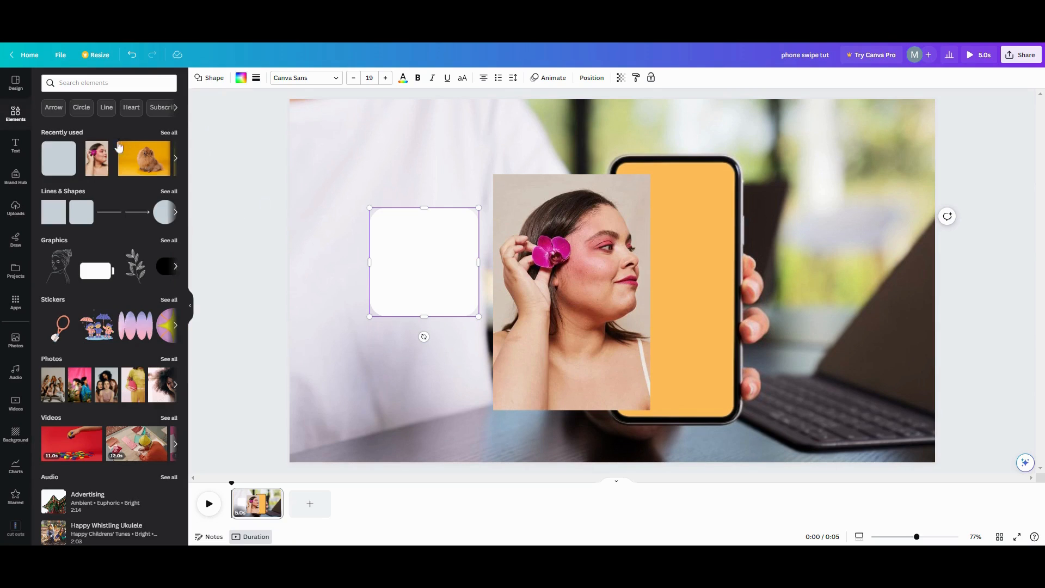
left_click(82, 221)
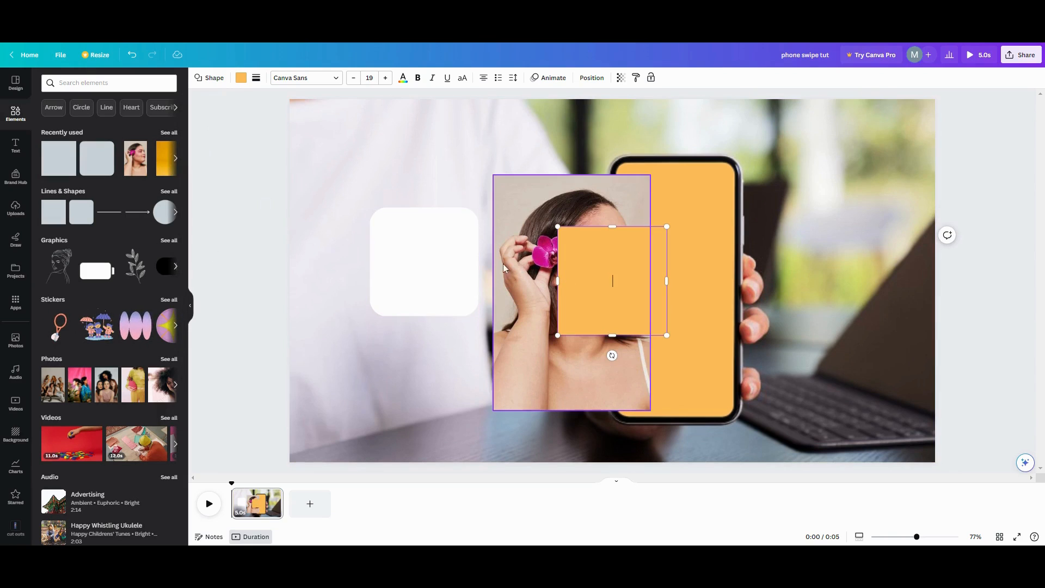
left_click_drag(581, 264, 397, 246)
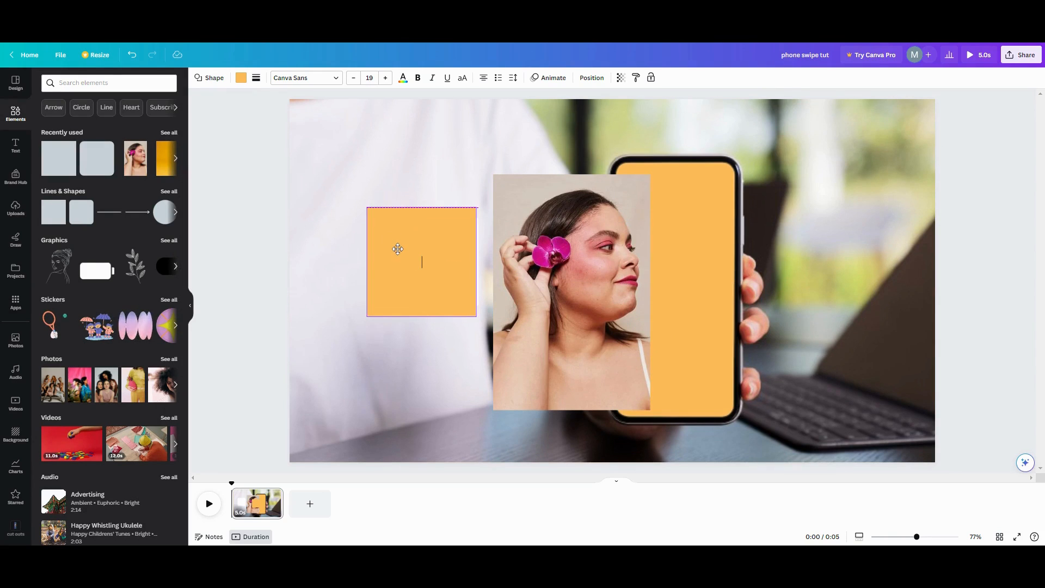
left_click(241, 77)
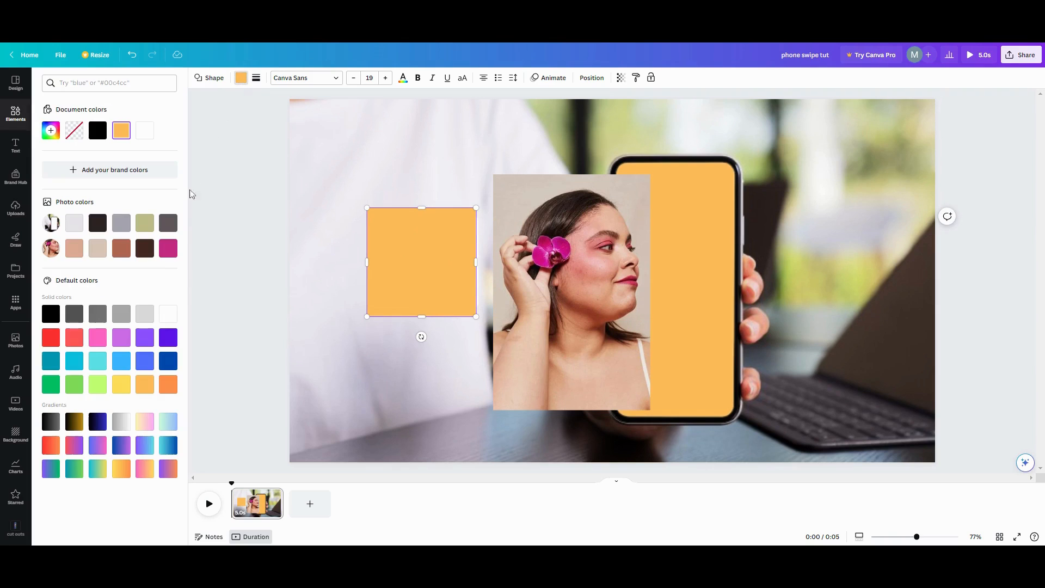
left_click(145, 314)
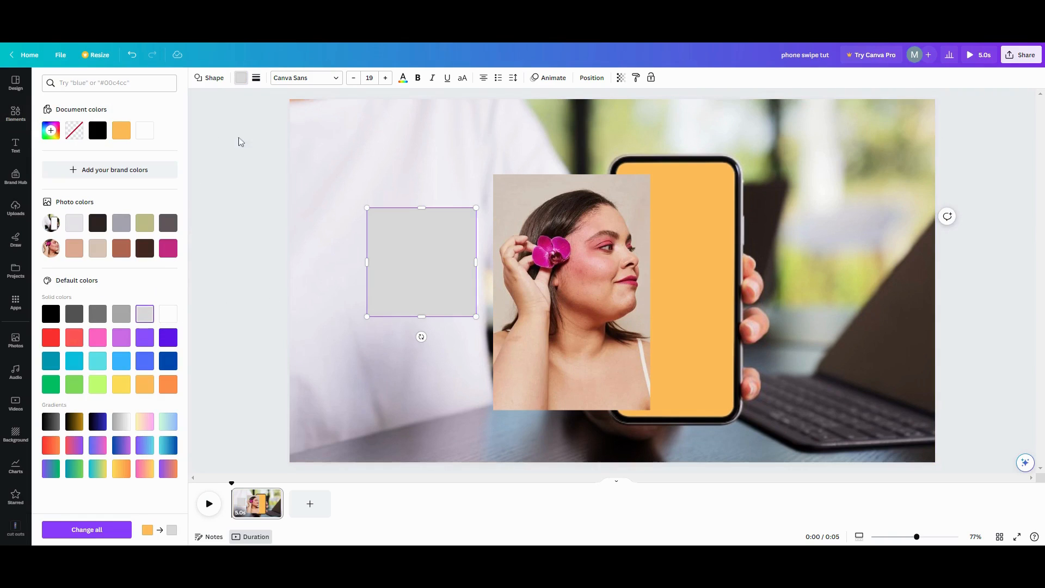
Move the light gray square one layer down so it sits behind the white rounded square
left_click(592, 77)
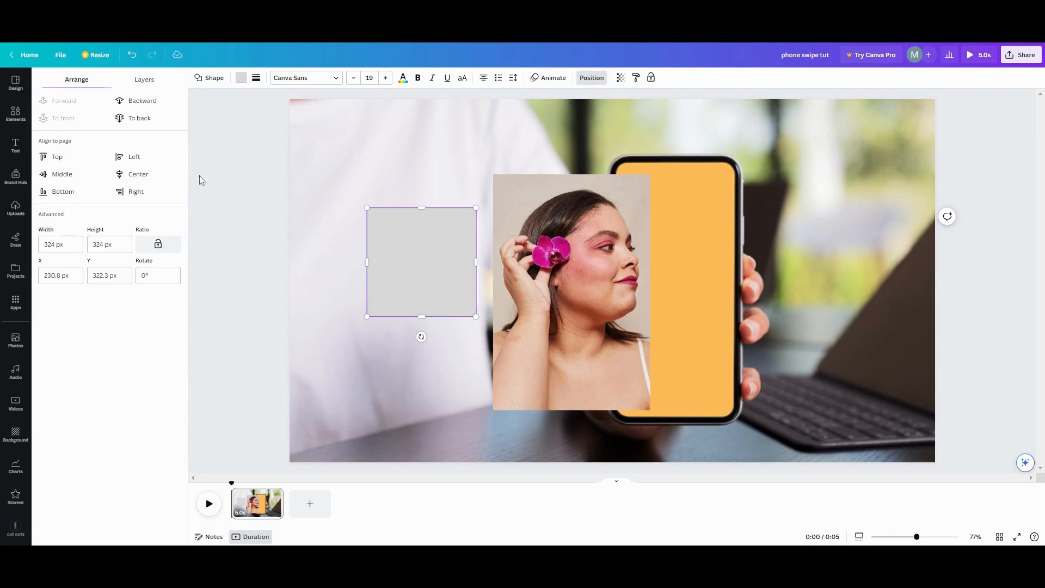
left_click(148, 83)
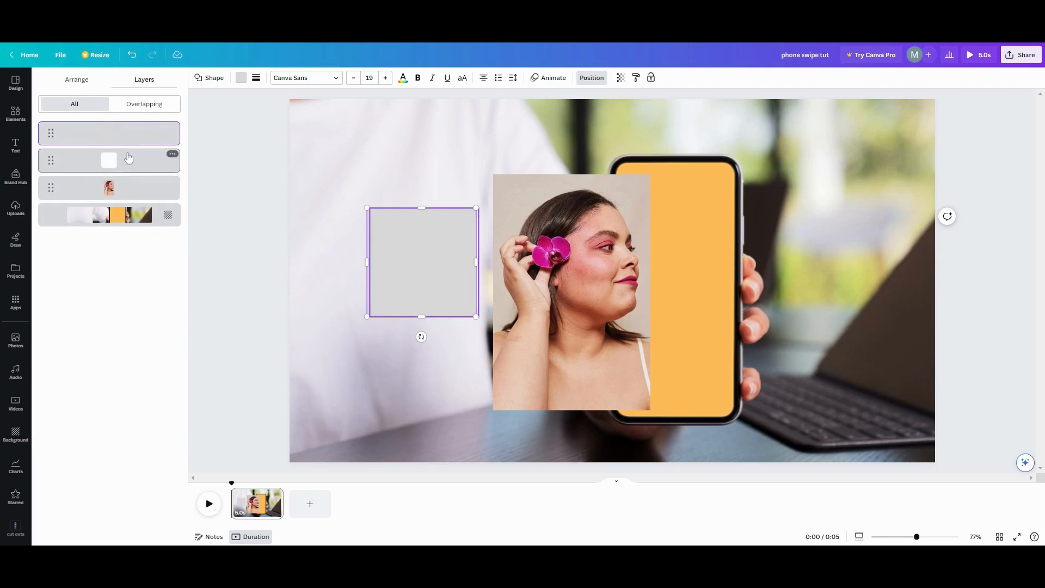
left_click_drag(124, 142, 125, 164)
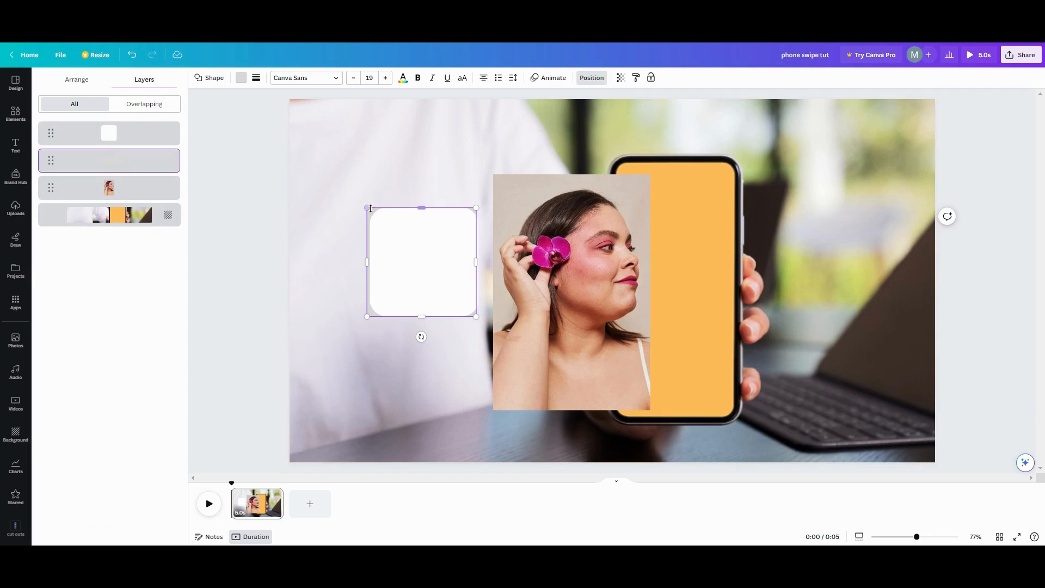
Enlarge the gray square past the white shape's edges and stretch it into a tall rectangle ending level with the woman's photo
mouse_move(367, 208)
left_mouse_down()
mouse_move(375, 213)
mouse_move(366, 203)
left_mouse_up()
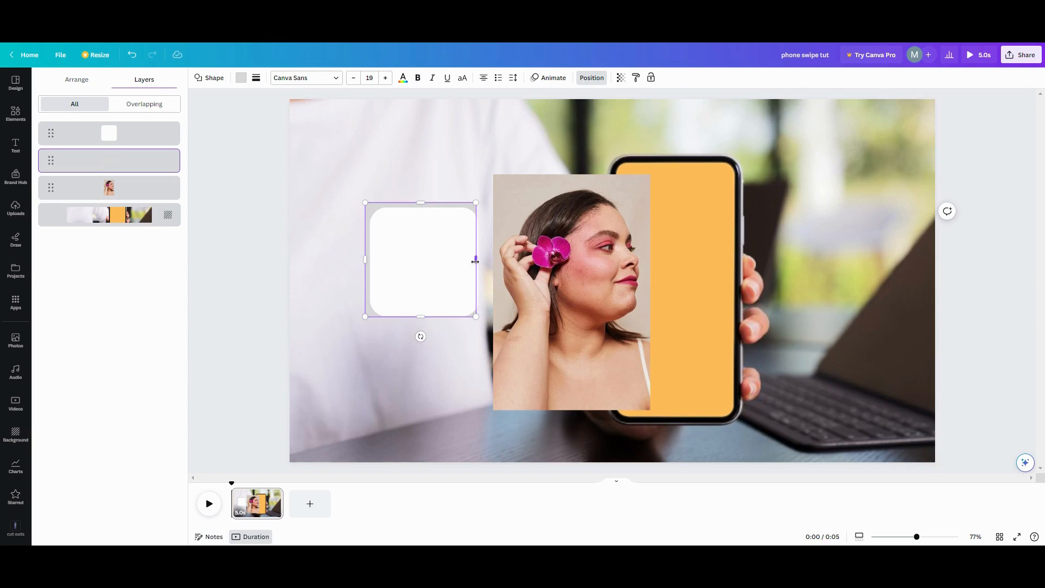
left_click_drag(476, 261, 482, 261)
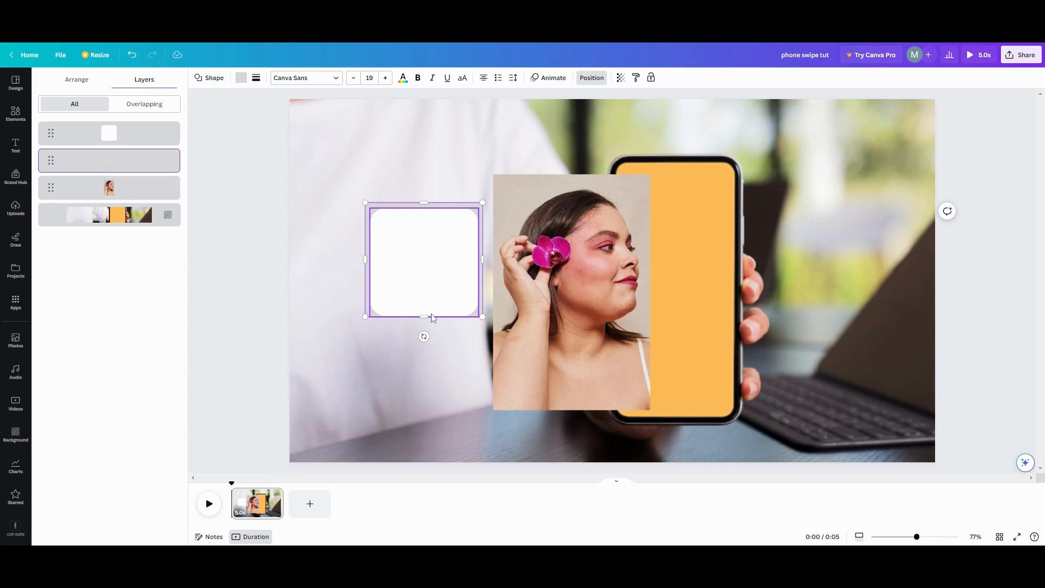
left_click_drag(423, 313, 423, 321)
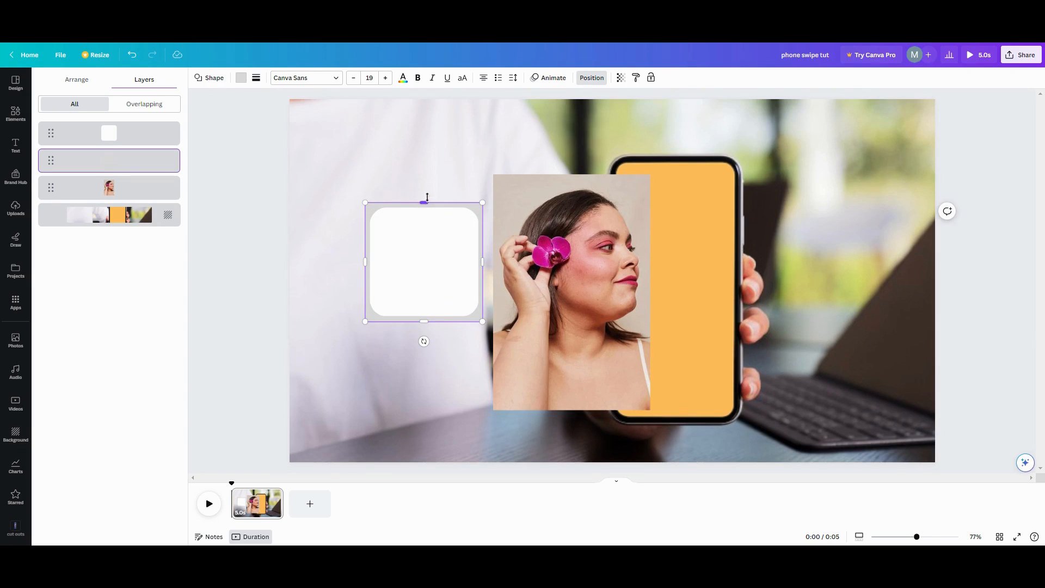
left_click_drag(427, 197, 424, 153)
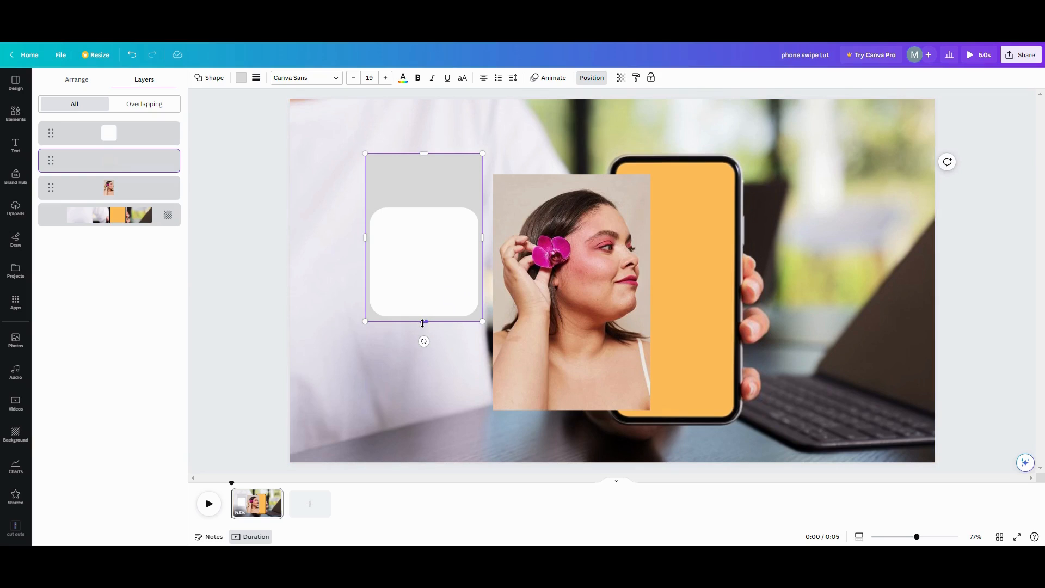
left_click_drag(422, 323, 415, 410)
Stretch the white rounded square vertically to nearly the gray rectangle's height, leaving a narrow gray border
left_click(434, 228)
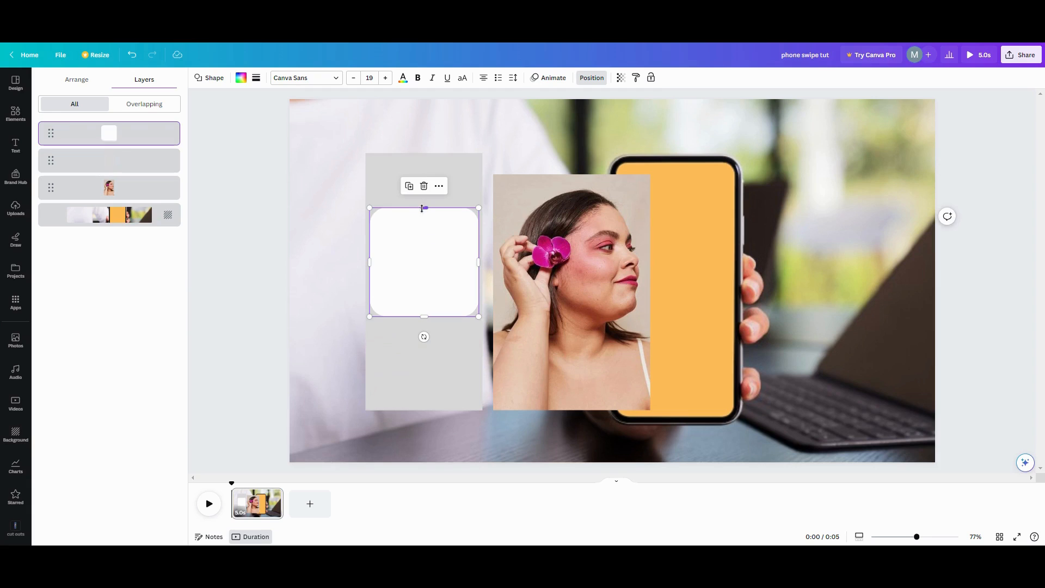
left_click_drag(425, 199, 427, 159)
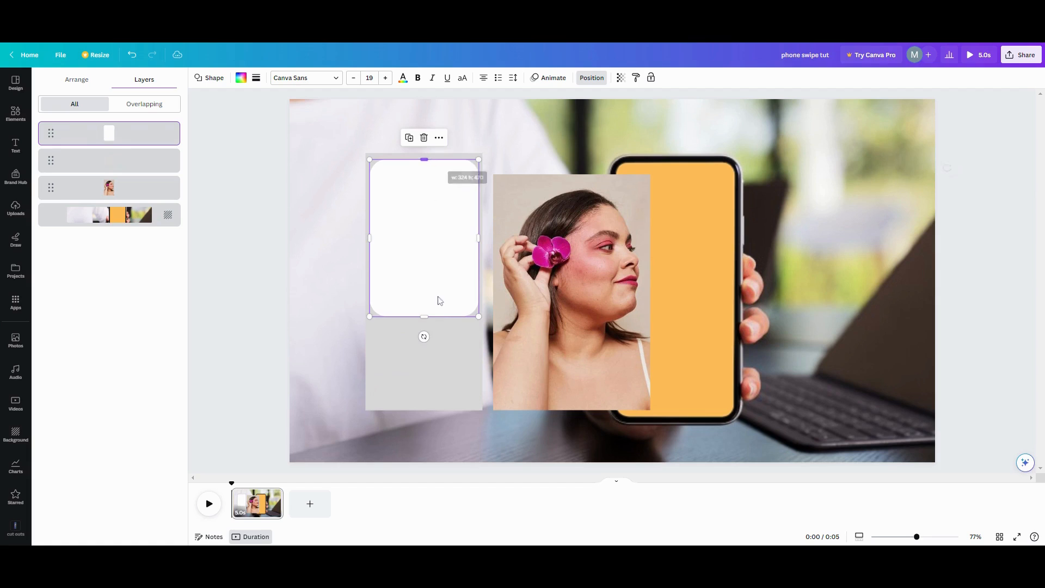
left_click_drag(425, 318, 406, 406)
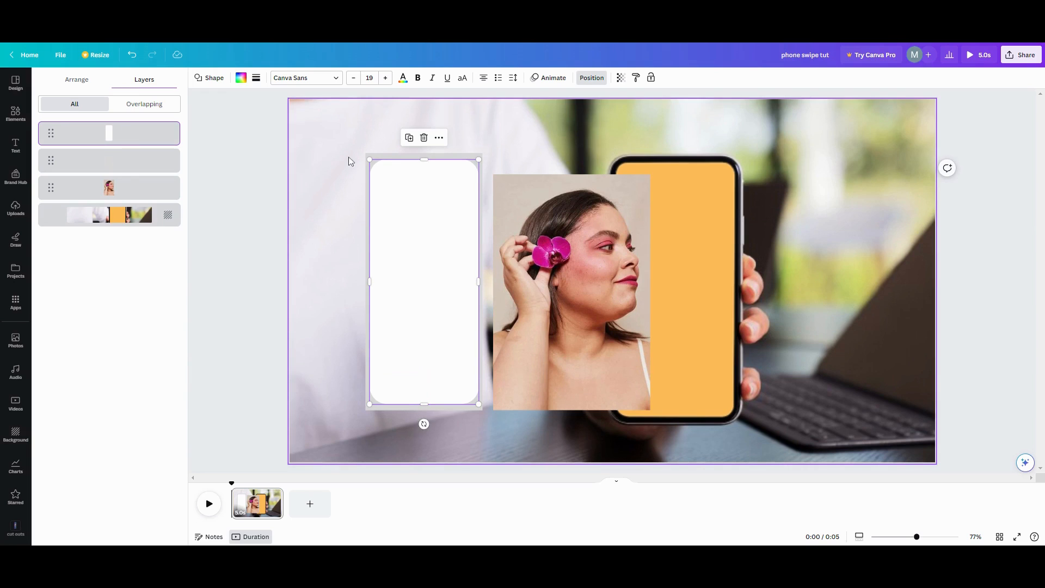
Group the white and gray shapes, enlarge the group toward the page's upper-left corner and shift the woman's photo farther over the phone
left_click_drag(354, 158, 447, 280)
left_click(401, 133)
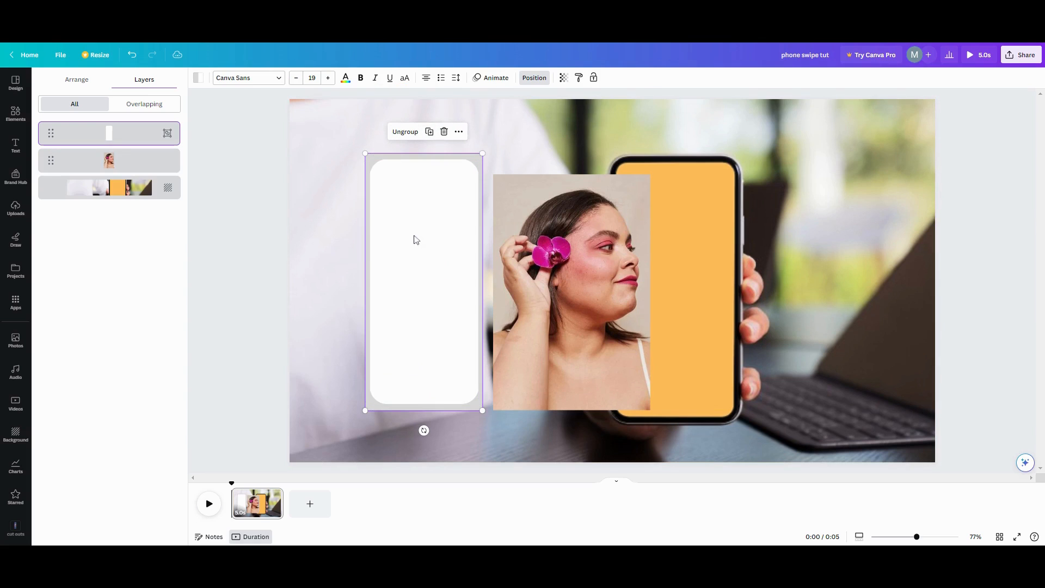
left_click_drag(365, 153, 303, 162)
left_click_drag(585, 267, 616, 246)
Ungroup the two shapes, widen the gray rectangle and the white shape toward the woman's photo with the white one about 452 wide, and regroup them
left_click(386, 161)
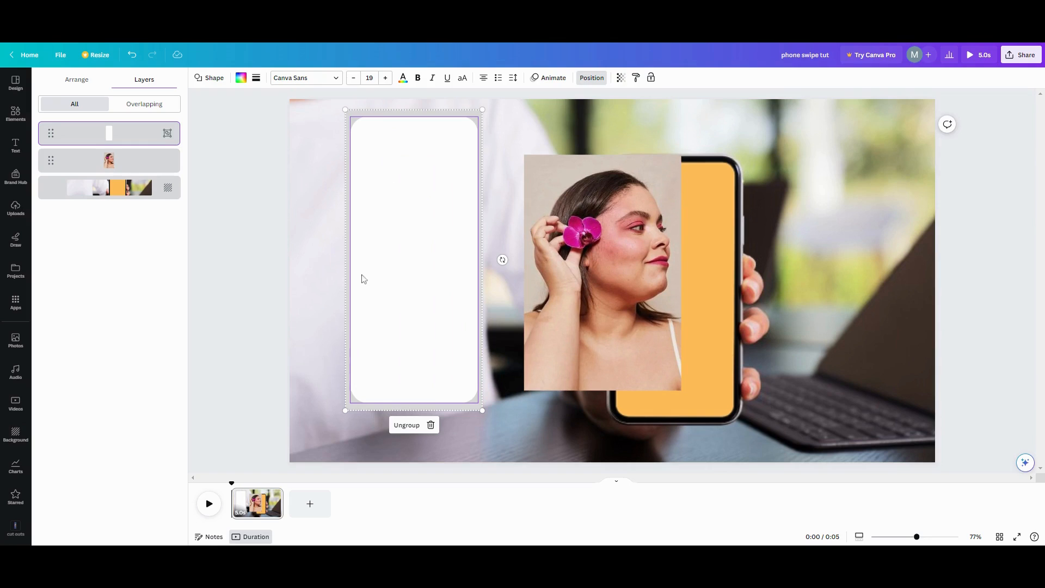
left_click(406, 425)
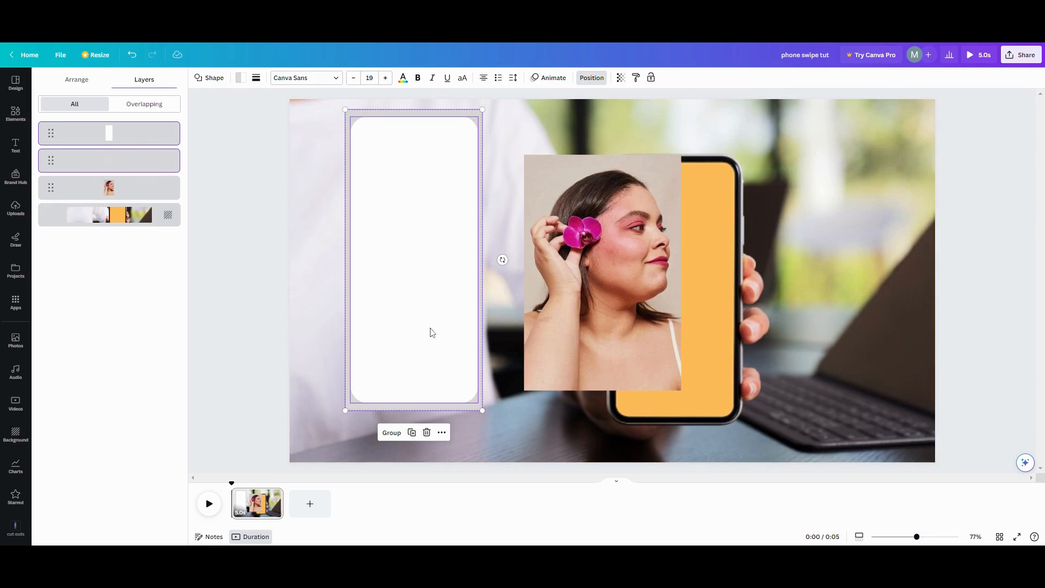
left_click(500, 236)
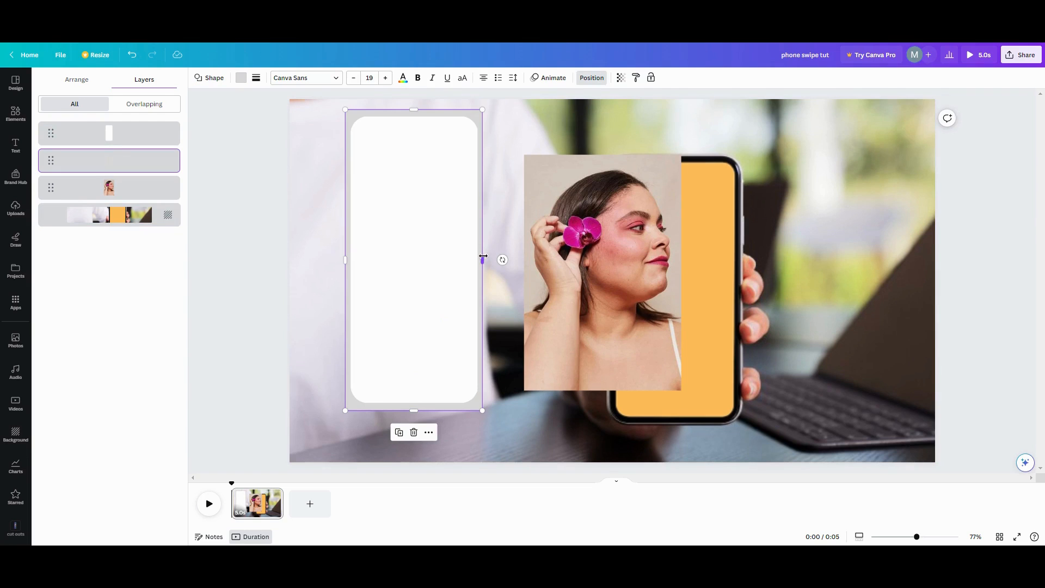
left_click_drag(483, 256, 504, 258)
left_click(470, 265)
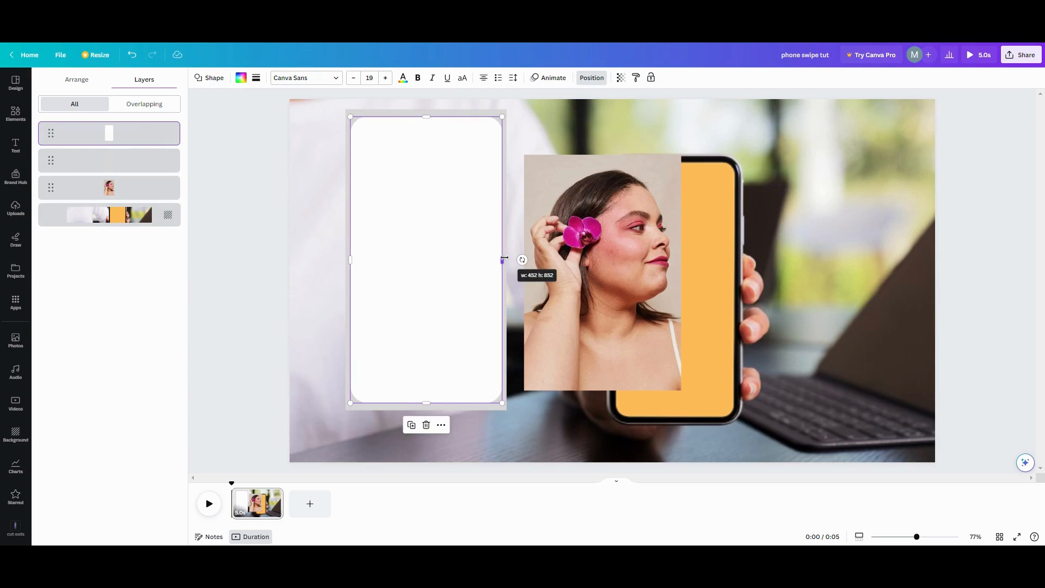
left_click(346, 301)
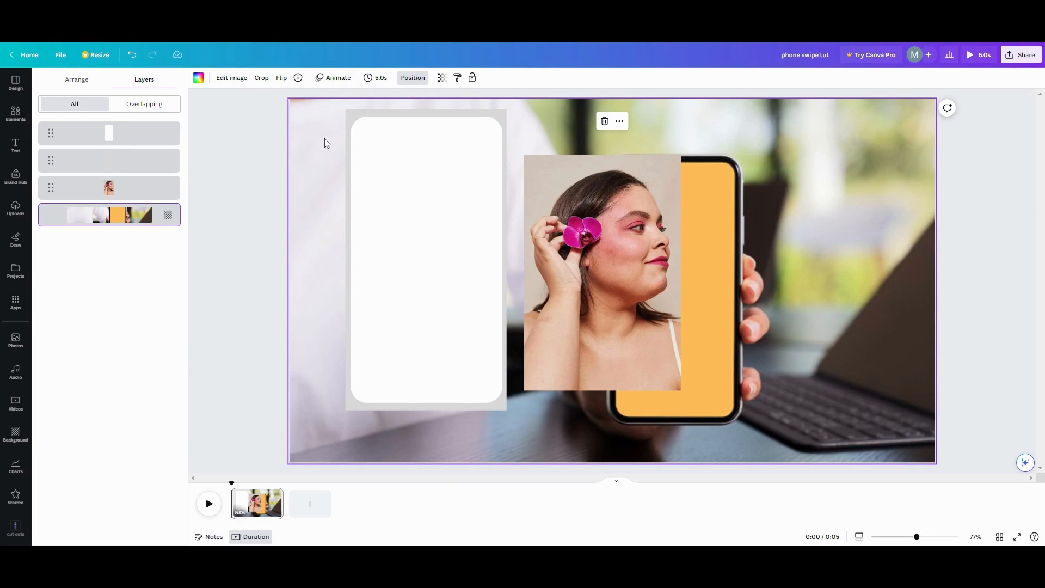
left_click_drag(326, 143, 366, 187)
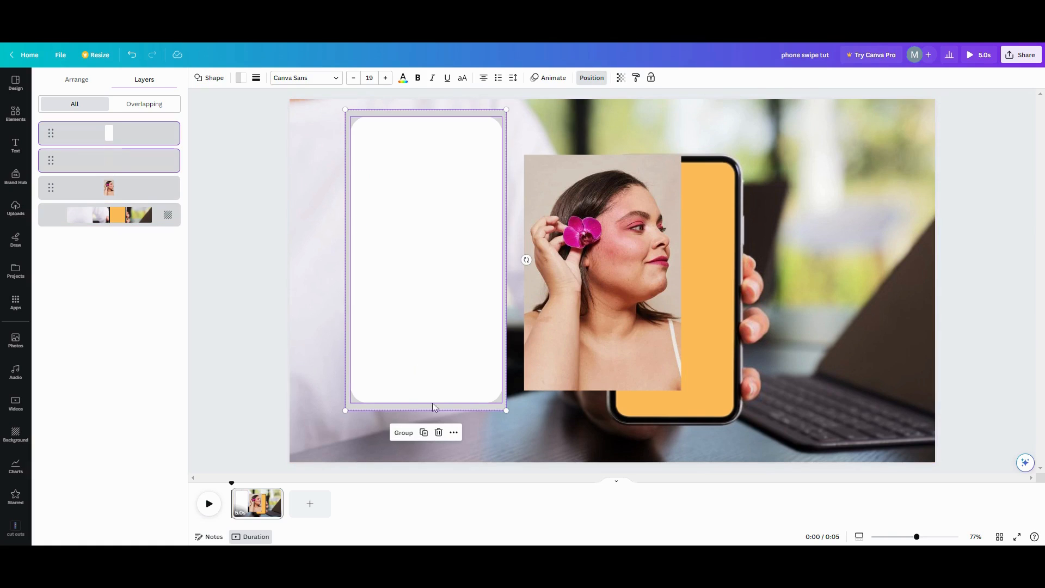
left_click(403, 432)
Place the woman's photo on the white shape, bring it to the front layer and crop its sides to the white shape's width
left_click(596, 313)
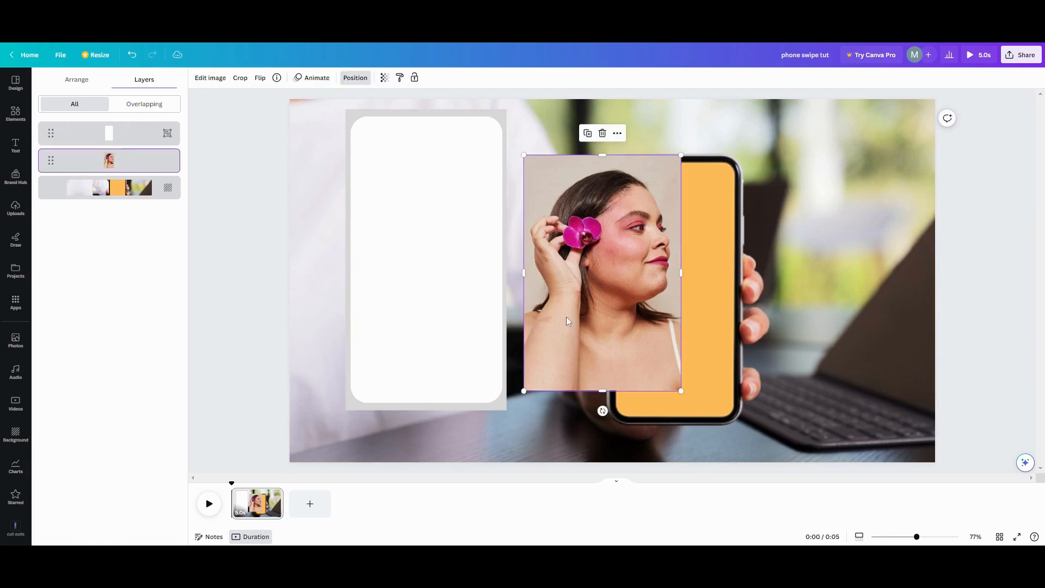
left_click_drag(566, 317, 419, 303)
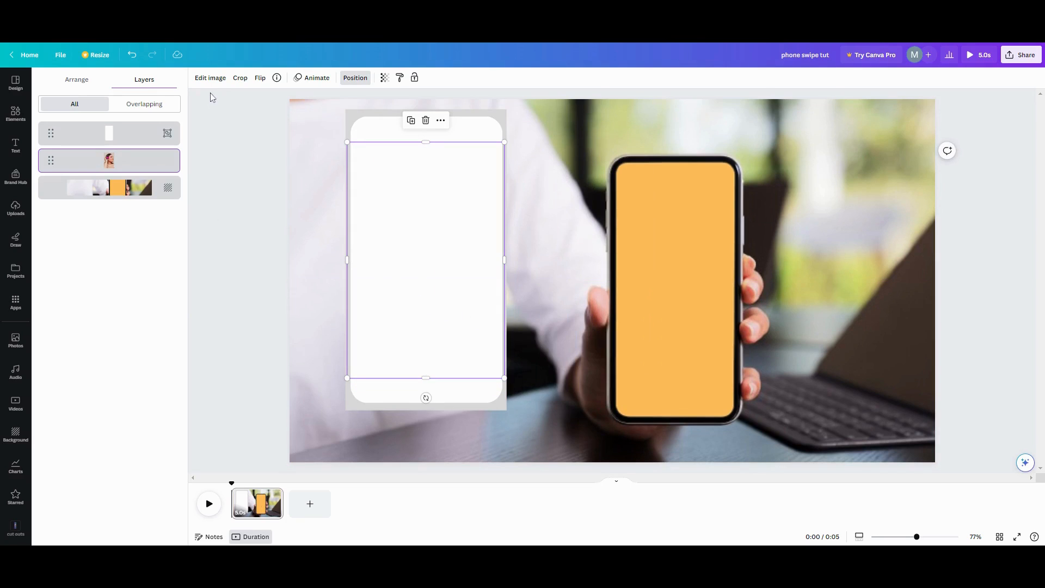
left_click_drag(142, 161, 145, 118)
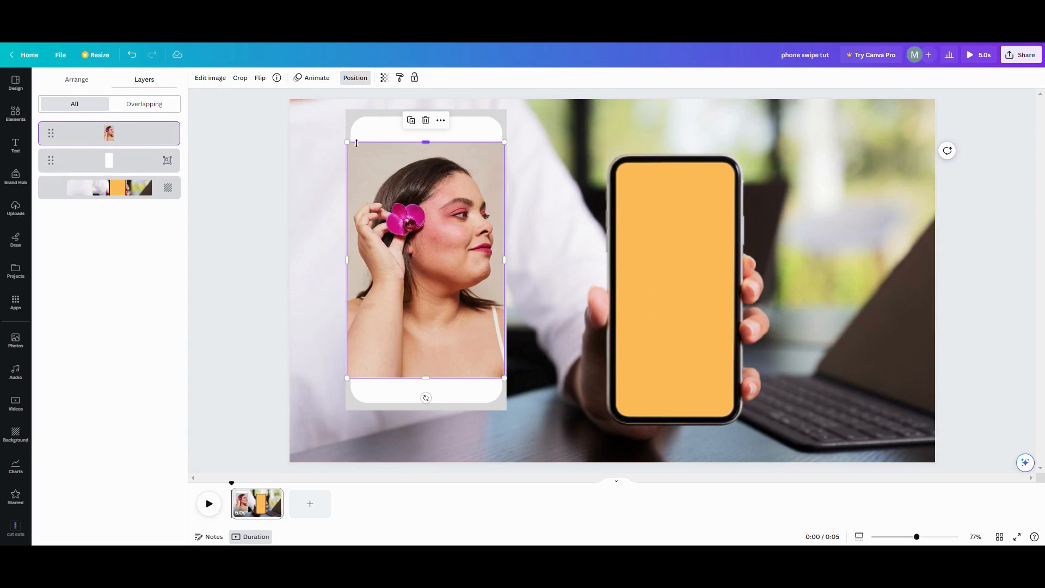
left_click_drag(348, 262, 350, 260)
left_click_drag(505, 257, 503, 256)
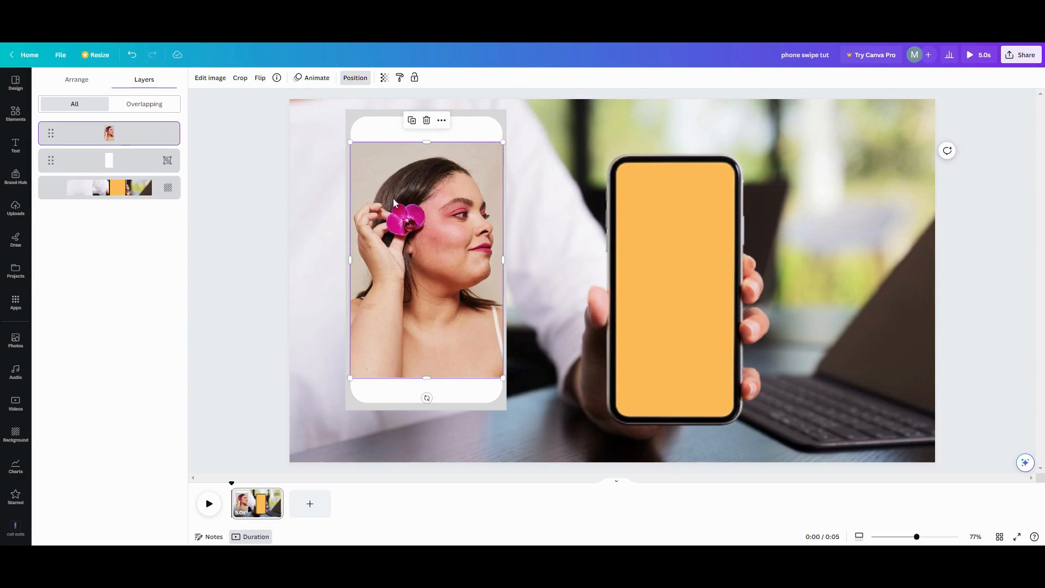
Add the portrait-format rectangular photo frame from the recently used elements to the page
left_click(15, 115)
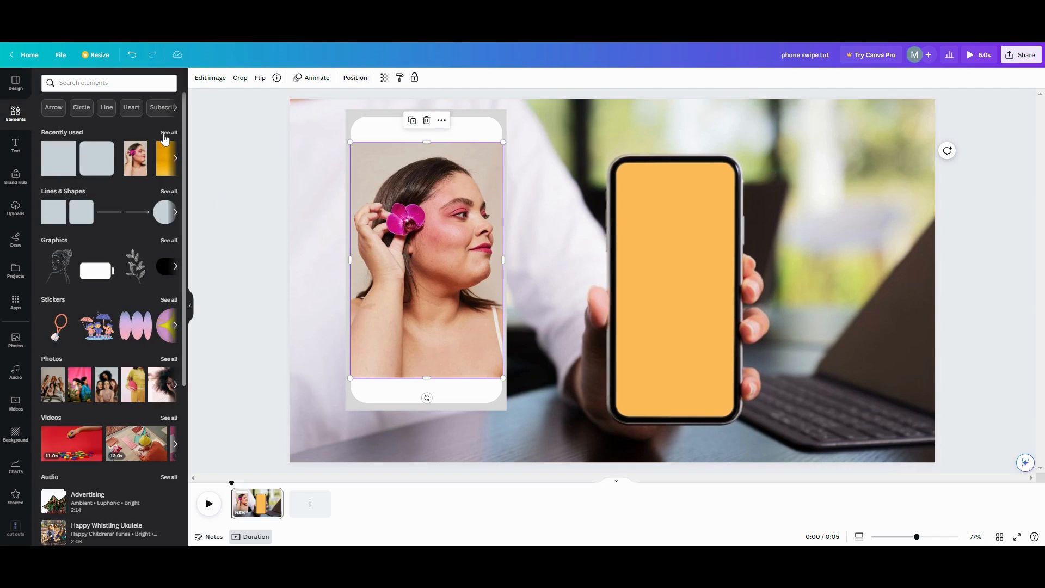
left_click(168, 133)
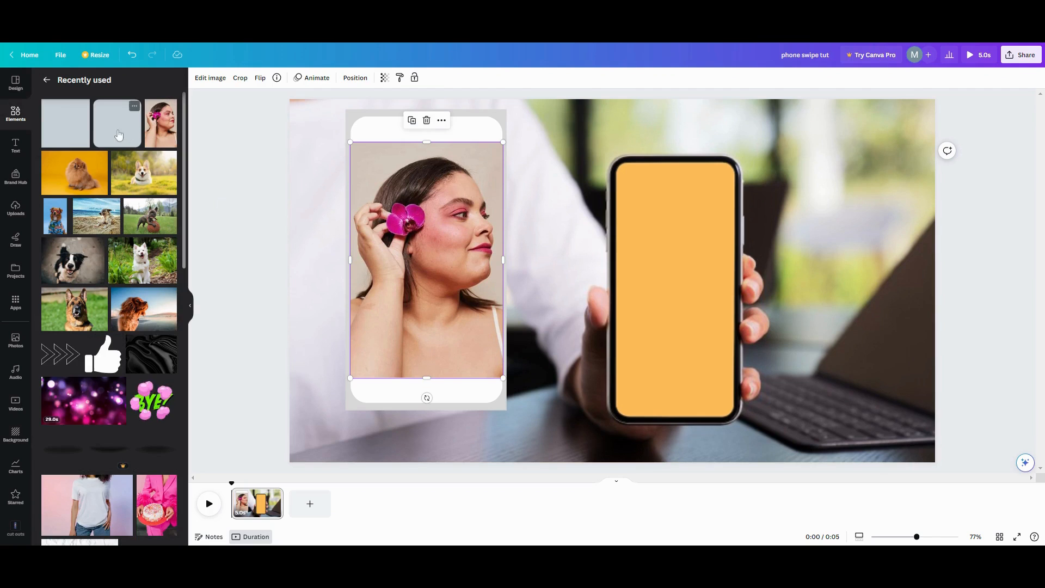
scroll(108, 311, "down", 8)
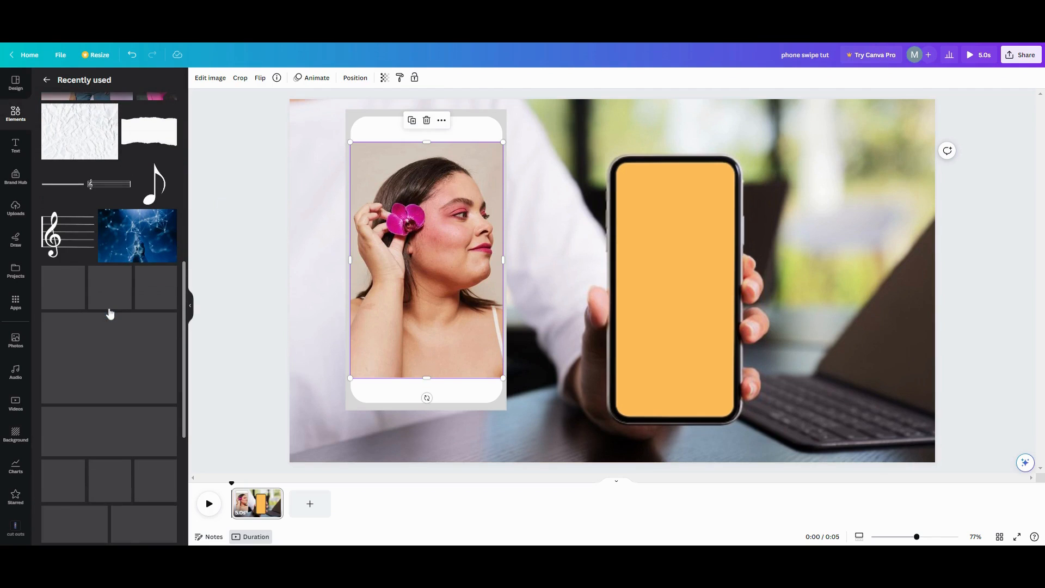
scroll(112, 318, "down", 5)
scroll(131, 321, "up", 2)
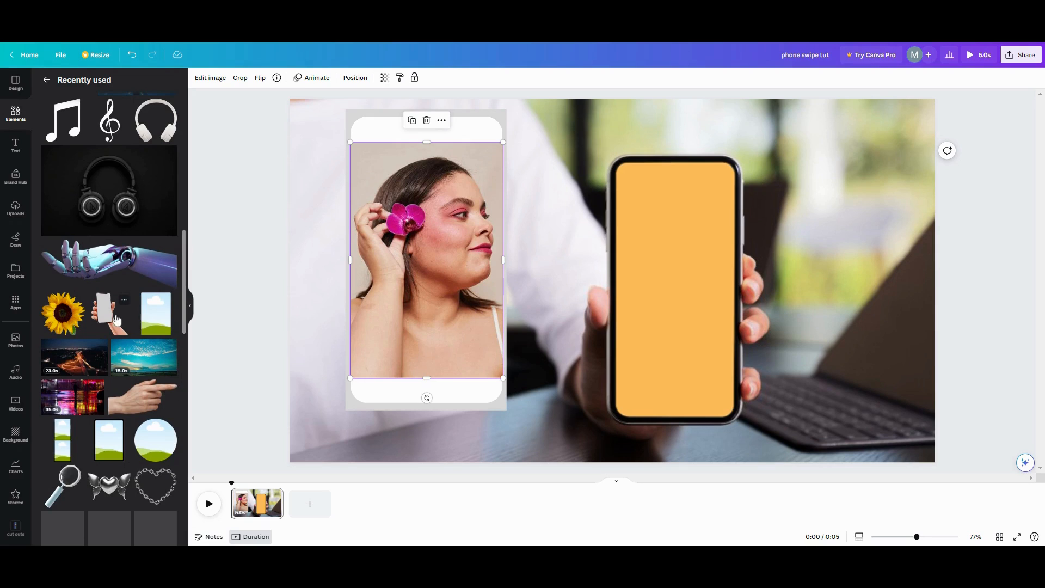
left_click(144, 325)
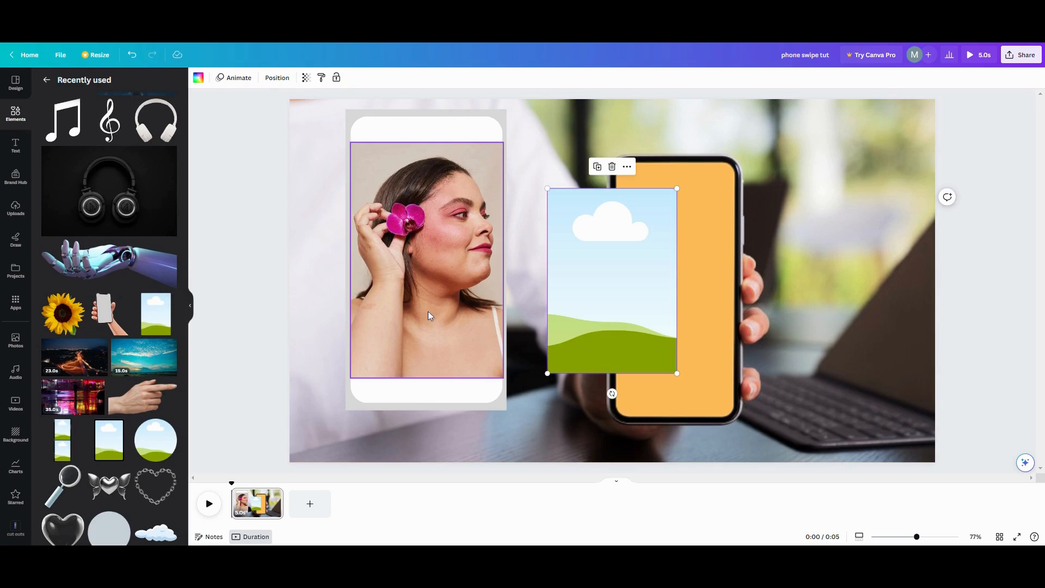
Move the woman's photo off the white shape, place the frame there instead and enlarge it to the white shape's full width
left_click_drag(427, 311, 830, 400)
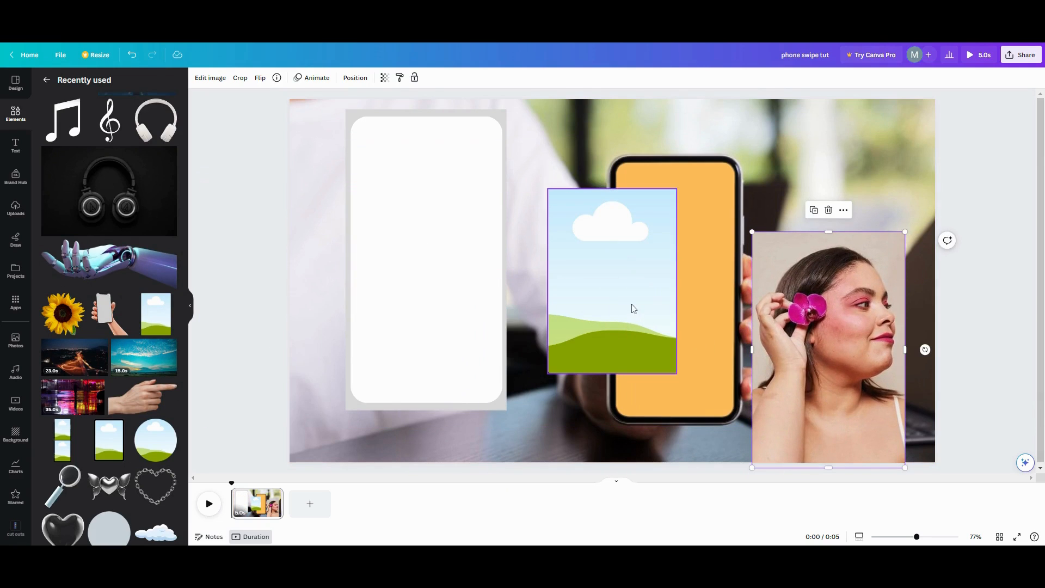
left_click_drag(630, 305, 433, 261)
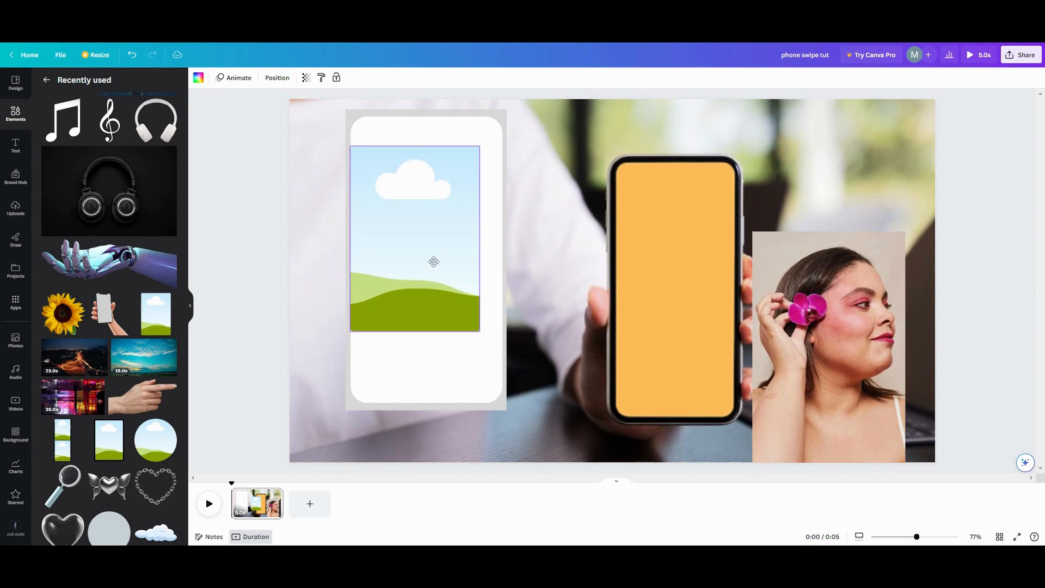
left_click_drag(479, 332, 501, 363)
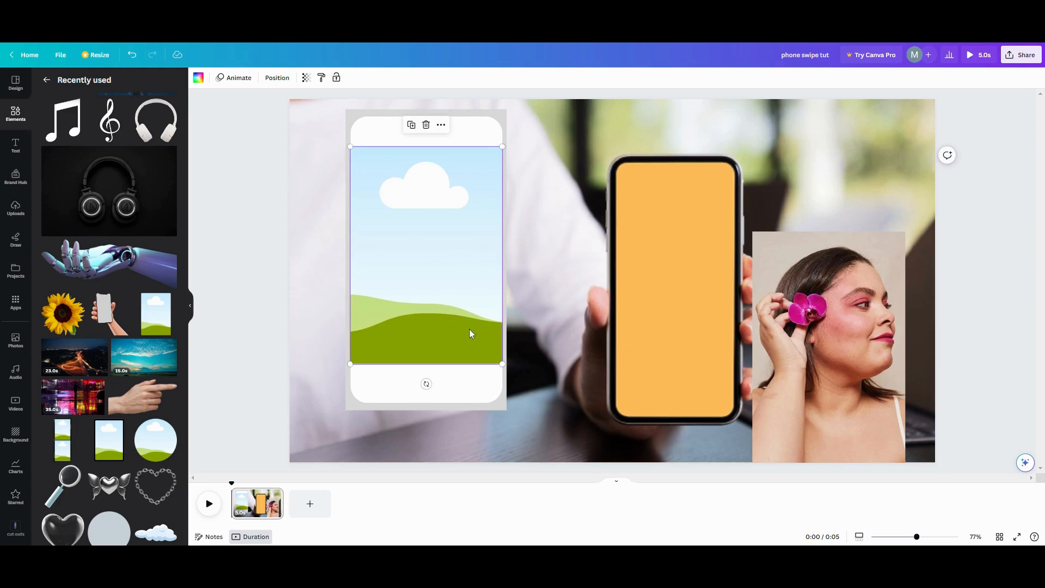
Delete the loose photo of the woman over the laptop
left_click(574, 264)
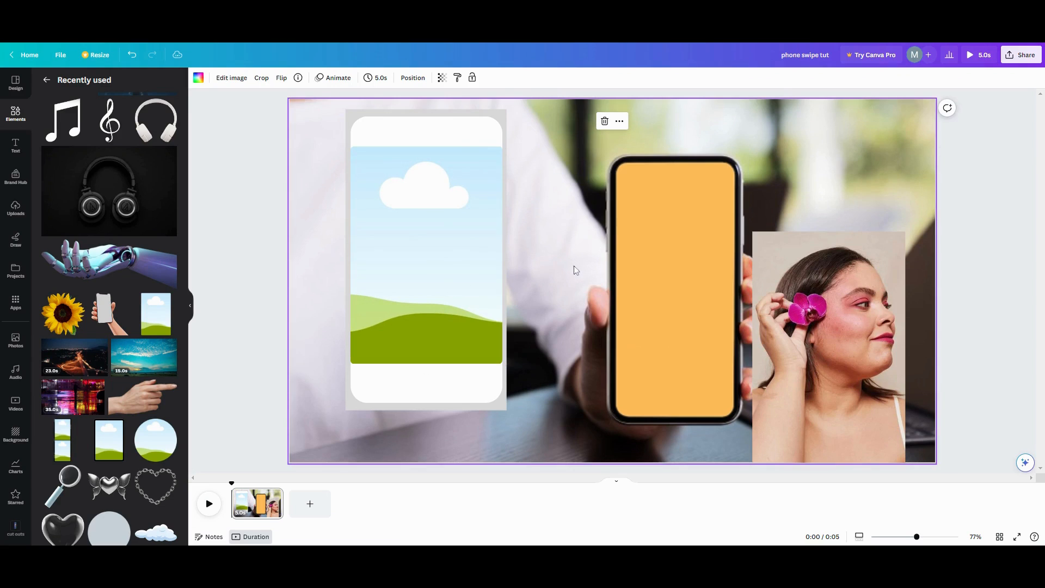
left_click(835, 324)
left_click(828, 209)
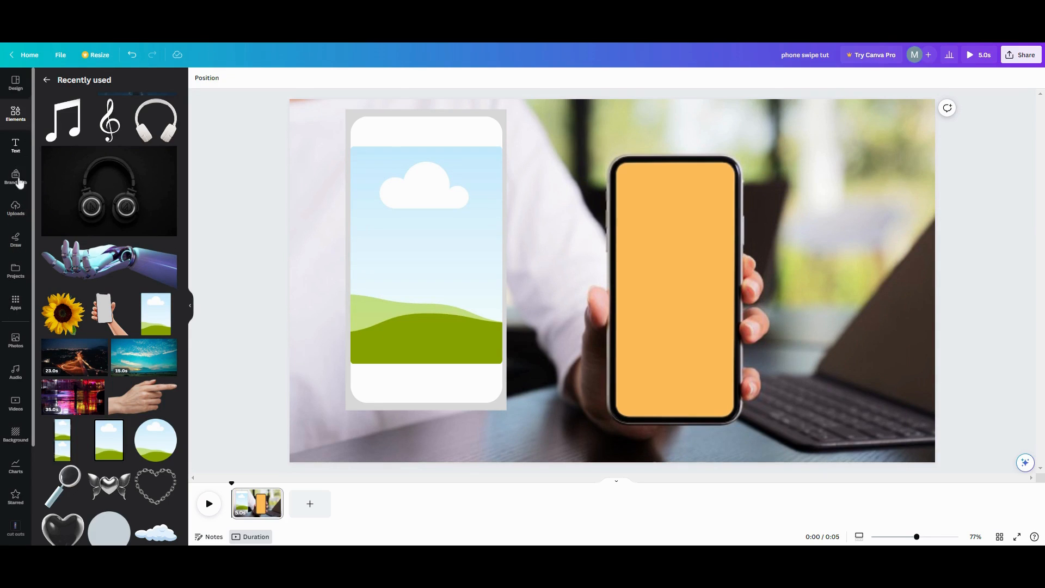
Fill the frame with the trending photo of the woman holding a purple flower and shrink the frame slightly at its upper-left corner
left_click(17, 343)
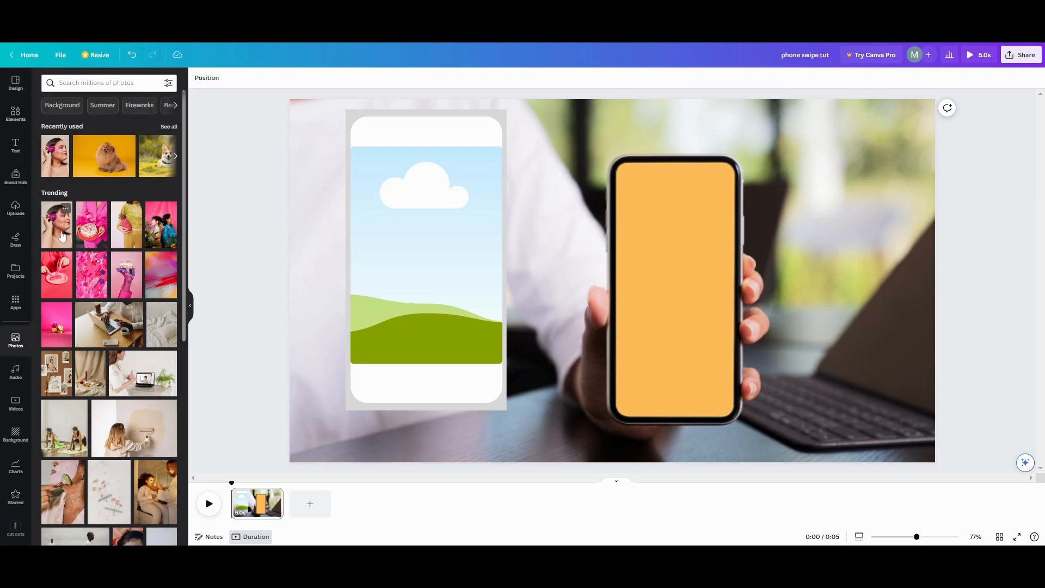
left_click_drag(61, 234, 349, 284)
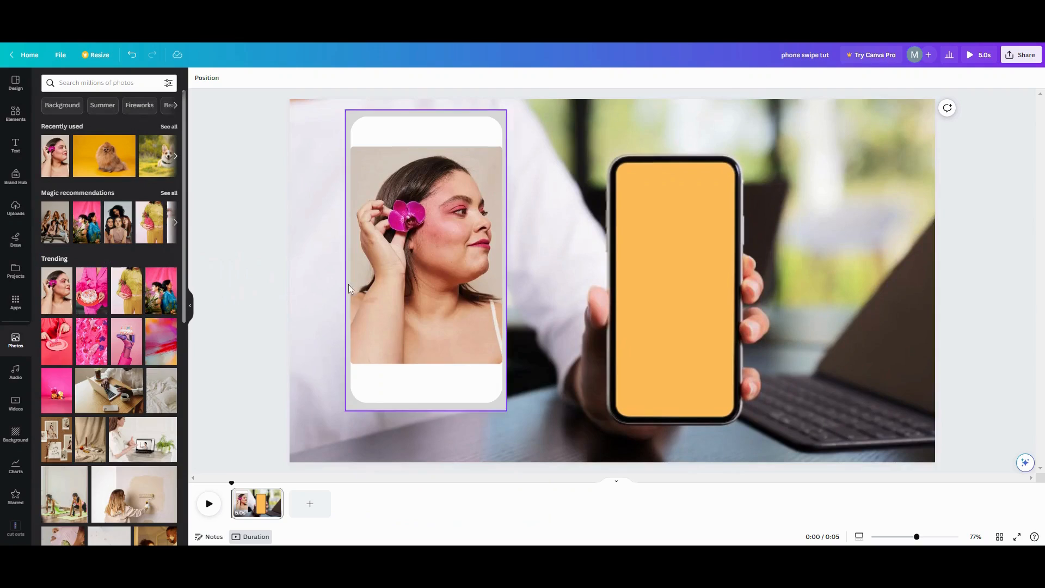
left_click(397, 176)
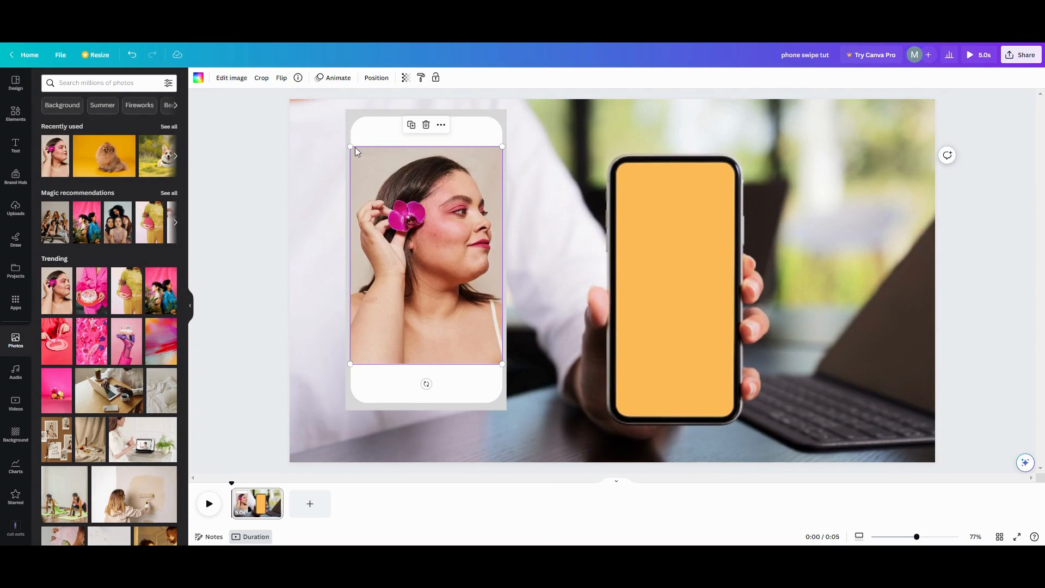
left_click_drag(351, 146, 352, 148)
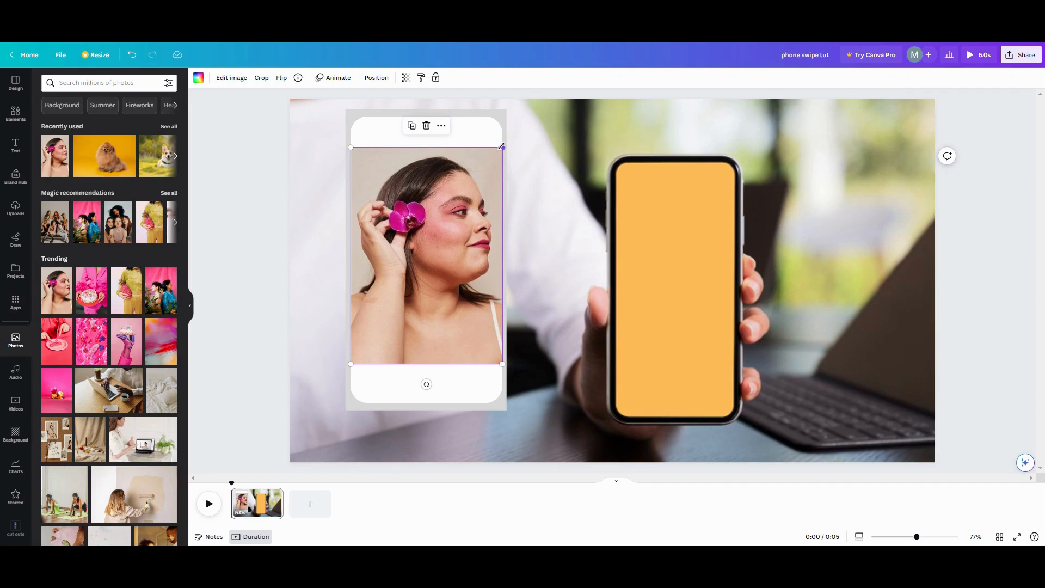
Enlarge the photo frame slightly to cover the white shape's width and group it with the white and grey shapes
left_click_drag(501, 146, 503, 146)
left_click(329, 147)
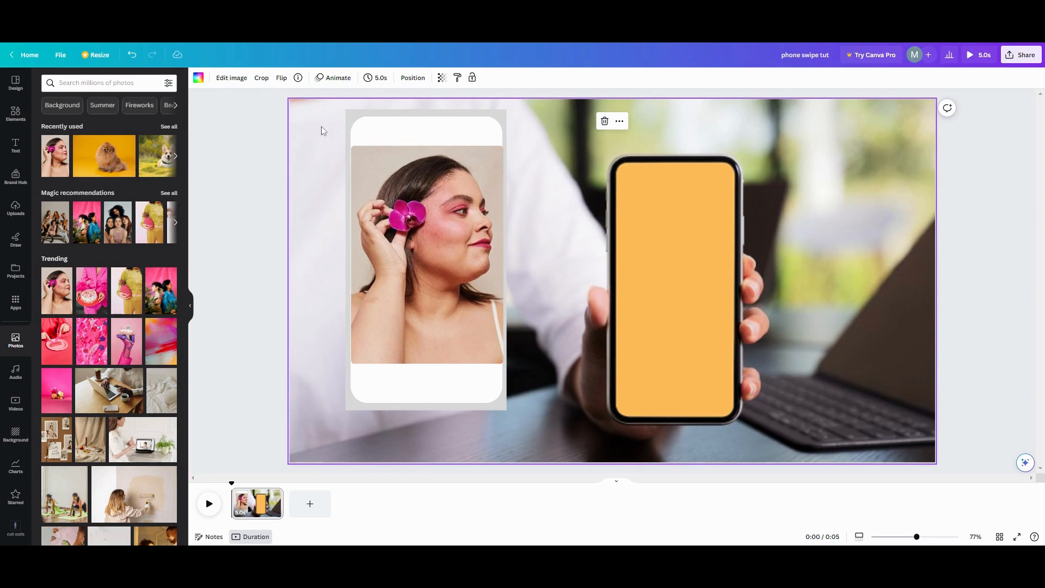
left_click_drag(321, 130, 430, 233)
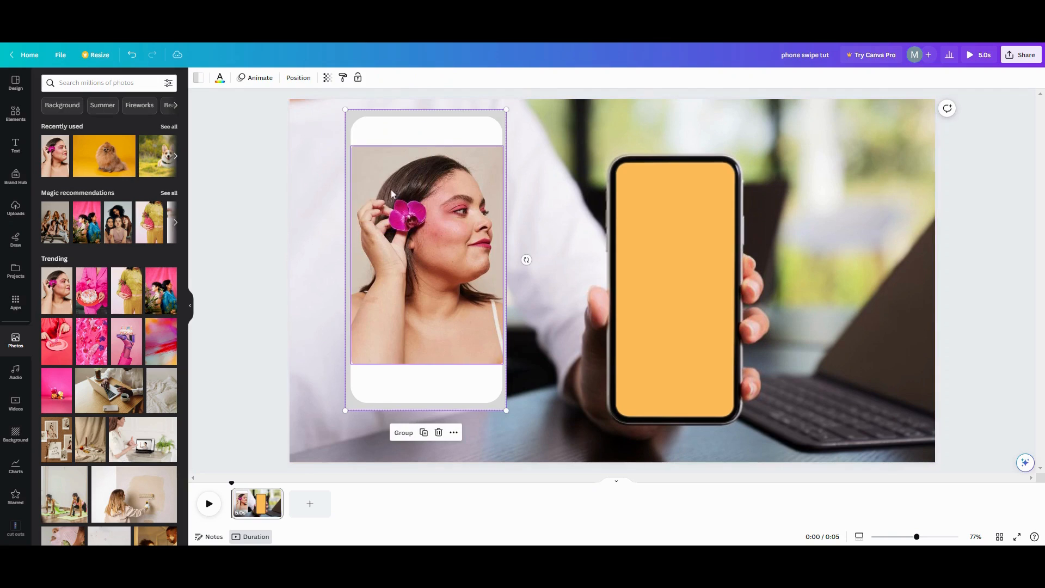
left_click(403, 433)
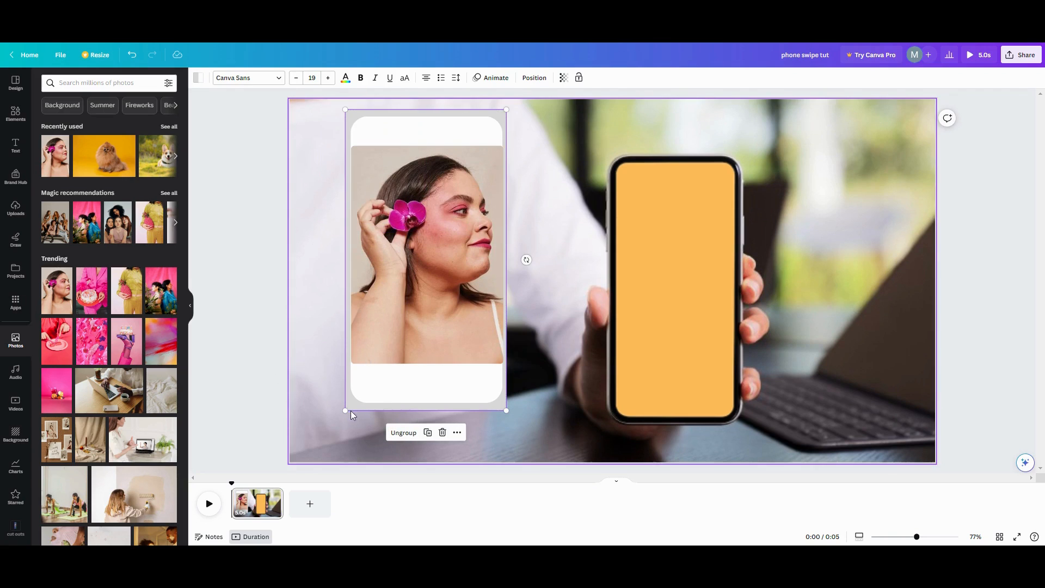
Place a copy of the card beside it, then shrink the original card into the page's upper-left corner
left_click_drag(421, 399, 480, 385)
left_click(364, 297)
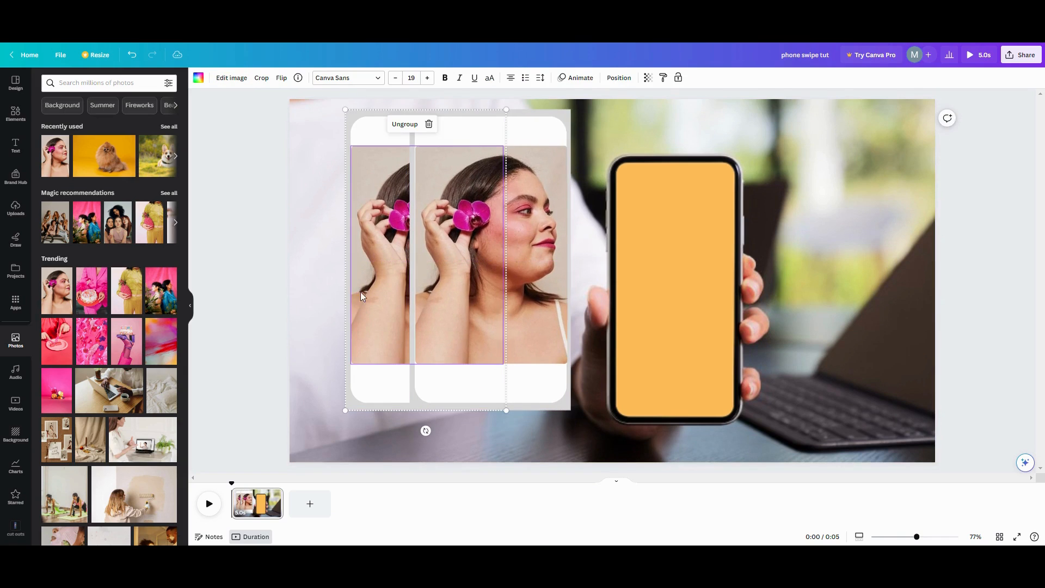
left_click_drag(347, 109, 402, 305)
left_click_drag(461, 347, 324, 165)
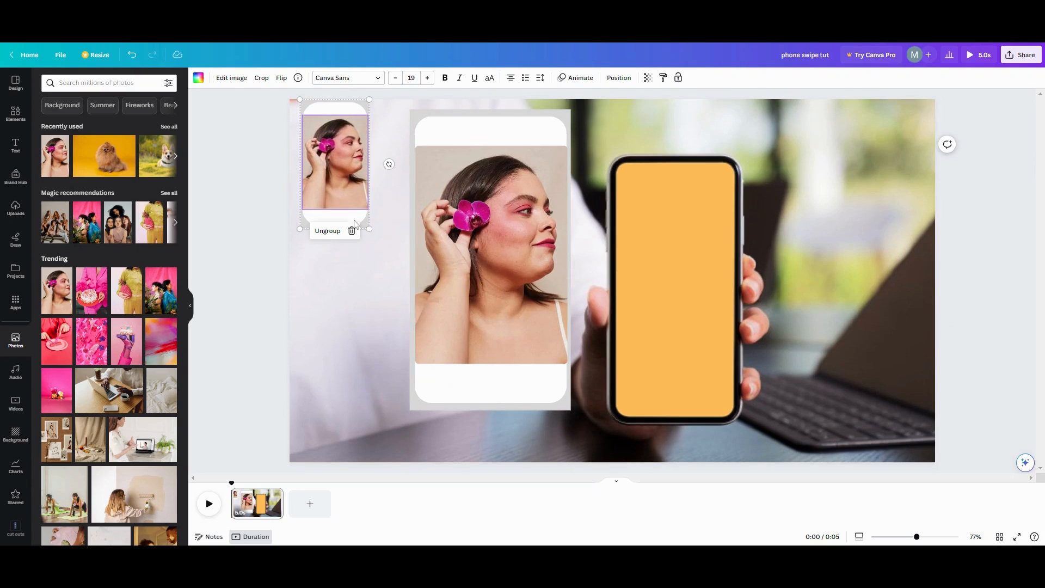
Try the photo of two women against pink in the larger card copy, then delete that copy
left_click(464, 286)
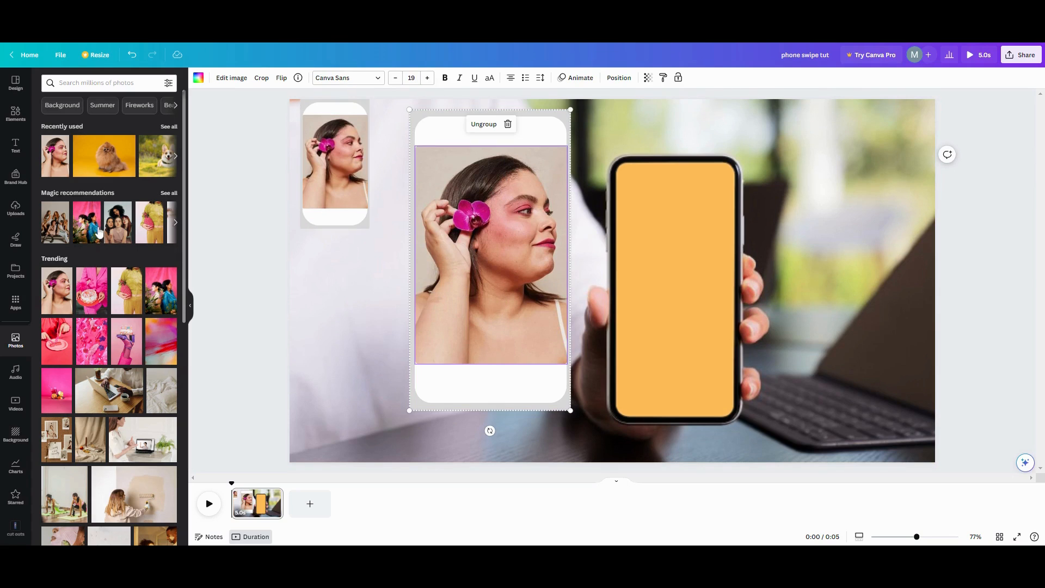
left_click_drag(92, 233, 437, 275)
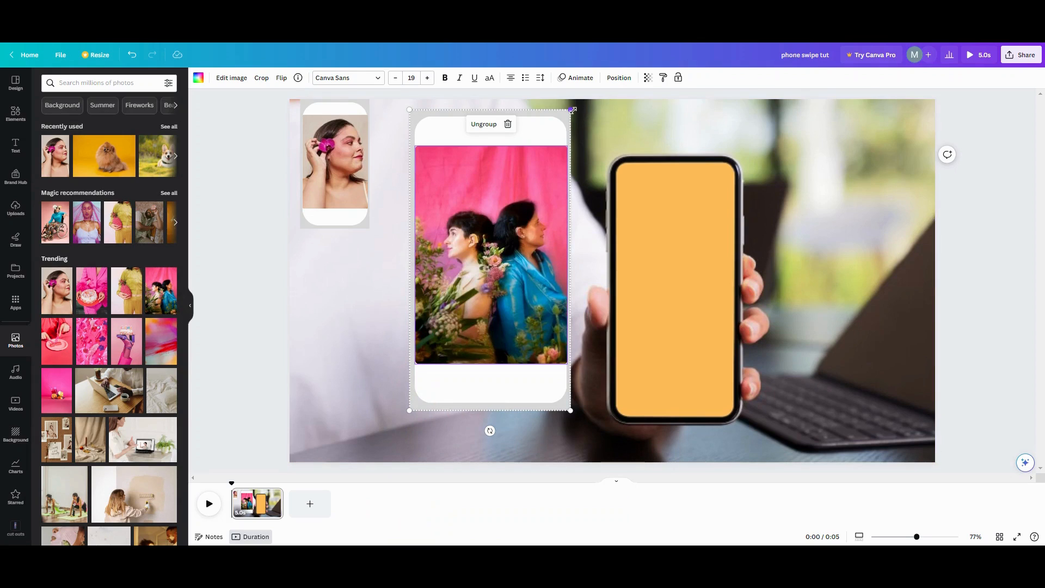
left_click_drag(569, 111, 521, 203)
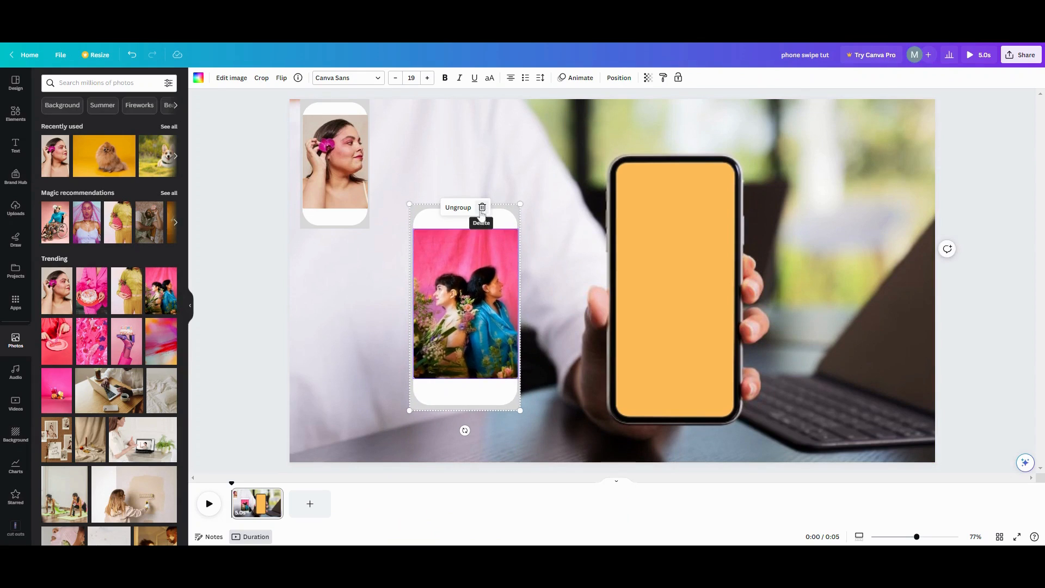
left_click(482, 209)
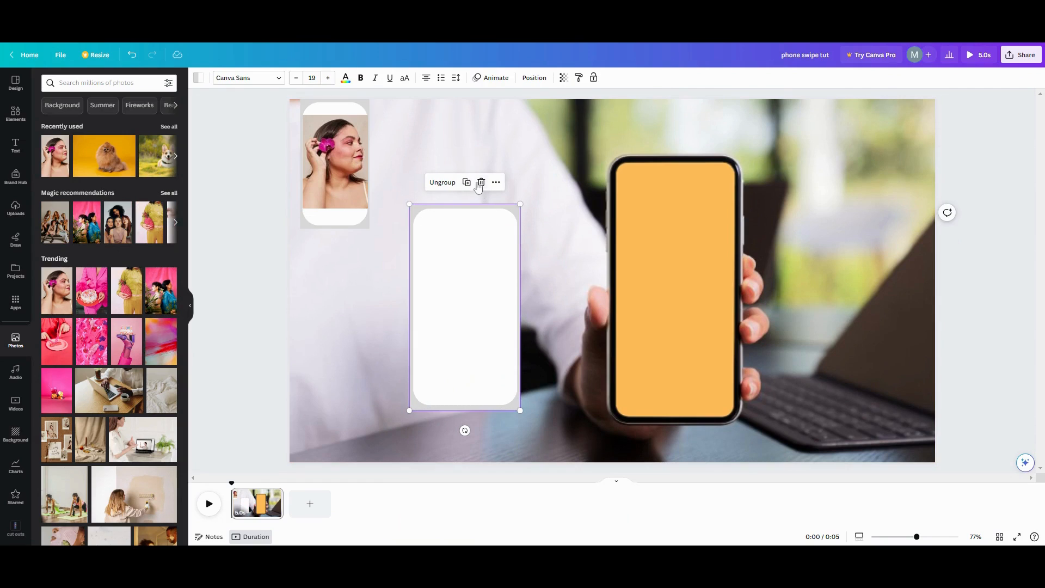
left_click(480, 183)
Duplicate the small card group three times and spread the copies apart beside and below the original
left_click(347, 173)
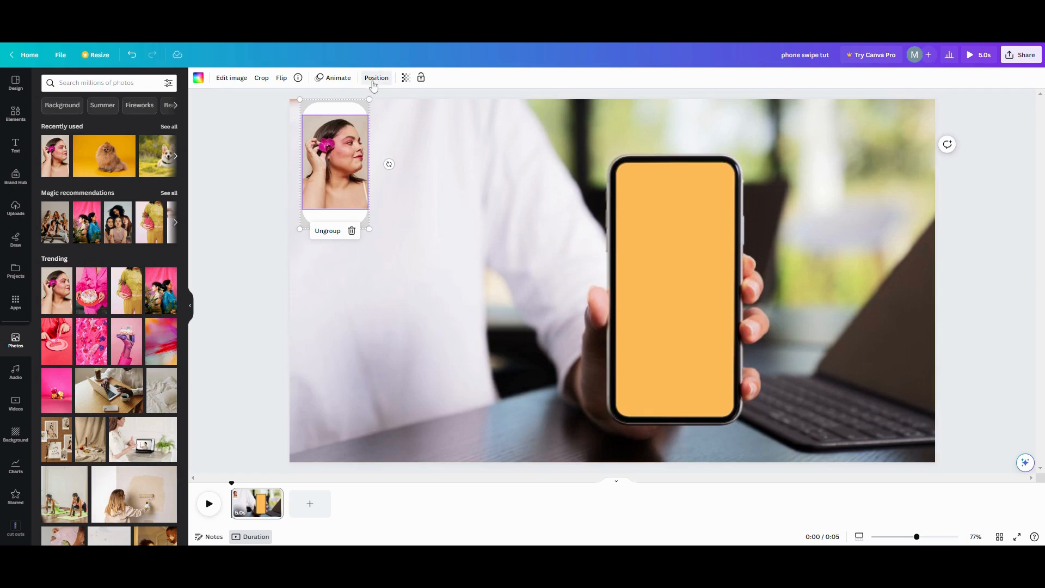
left_click(374, 81)
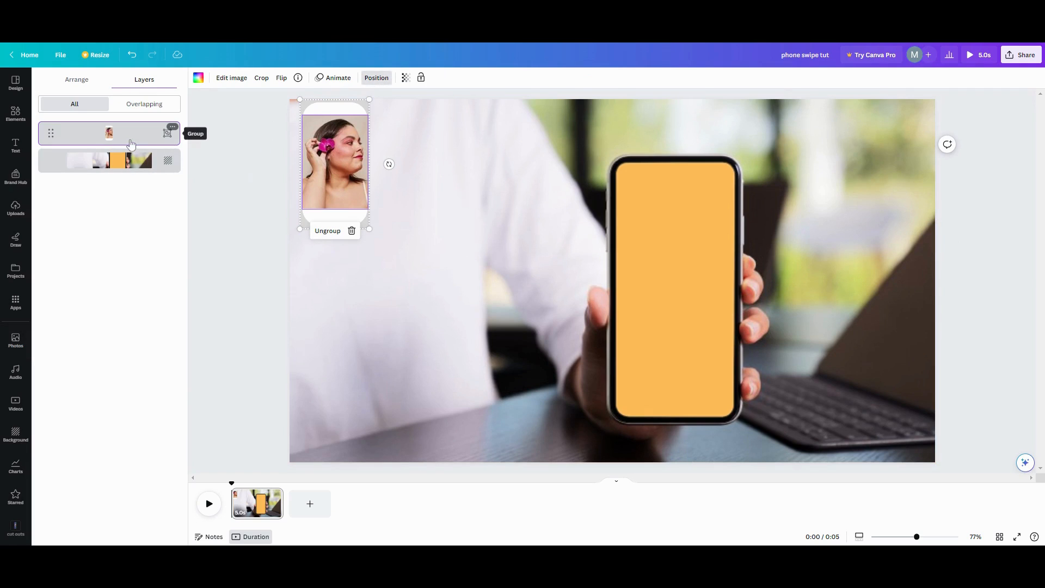
left_click(130, 140)
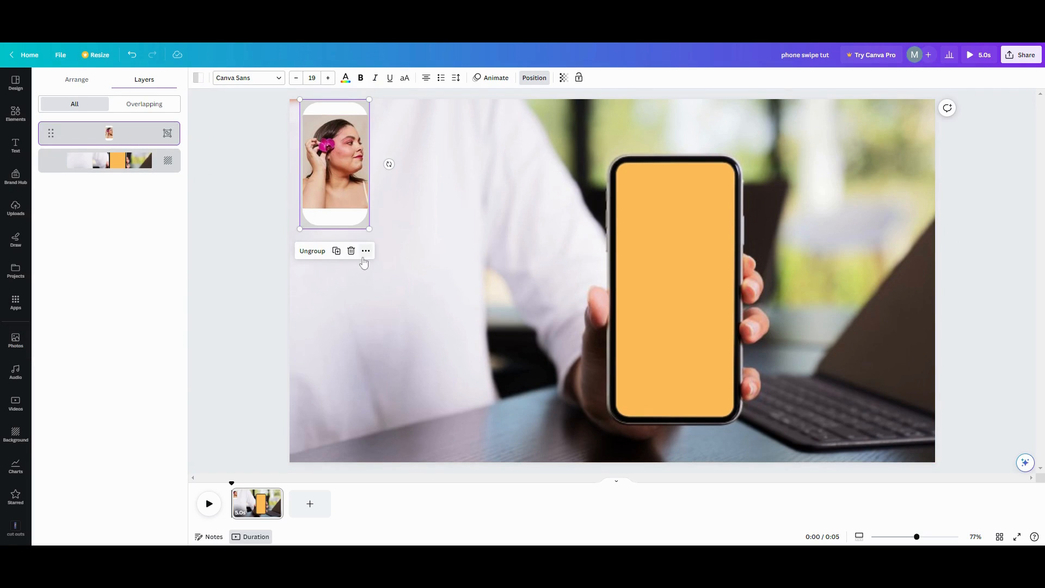
left_click(337, 253)
left_click(342, 256)
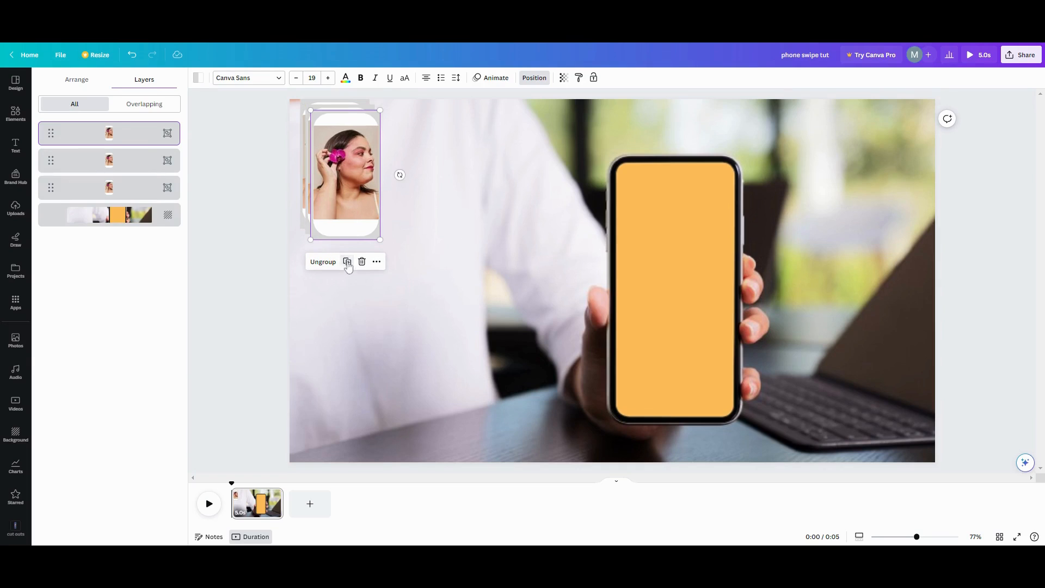
left_click(347, 261)
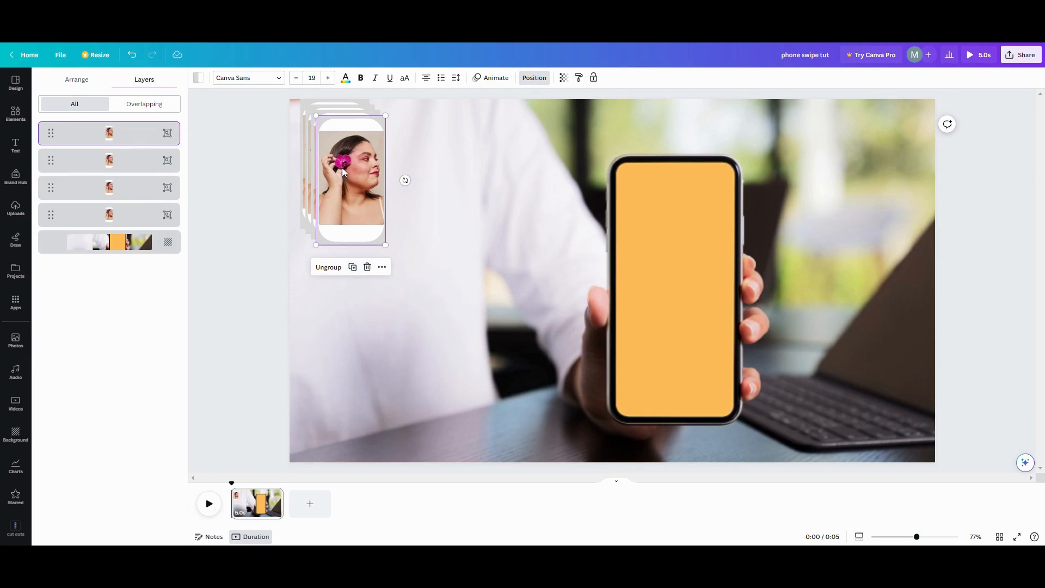
left_click_drag(342, 168, 463, 184)
left_click_drag(346, 202, 416, 309)
left_click_drag(341, 230, 350, 335)
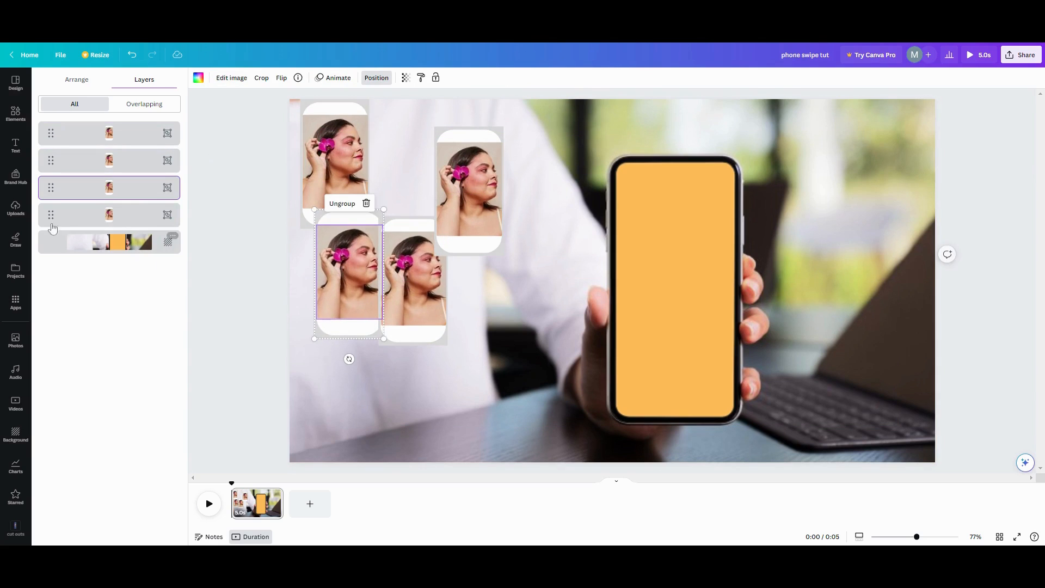
Fill the three card copies with the trending photos of the pink-suited cake holder, the two women with flowers and the pink plate
left_click(17, 347)
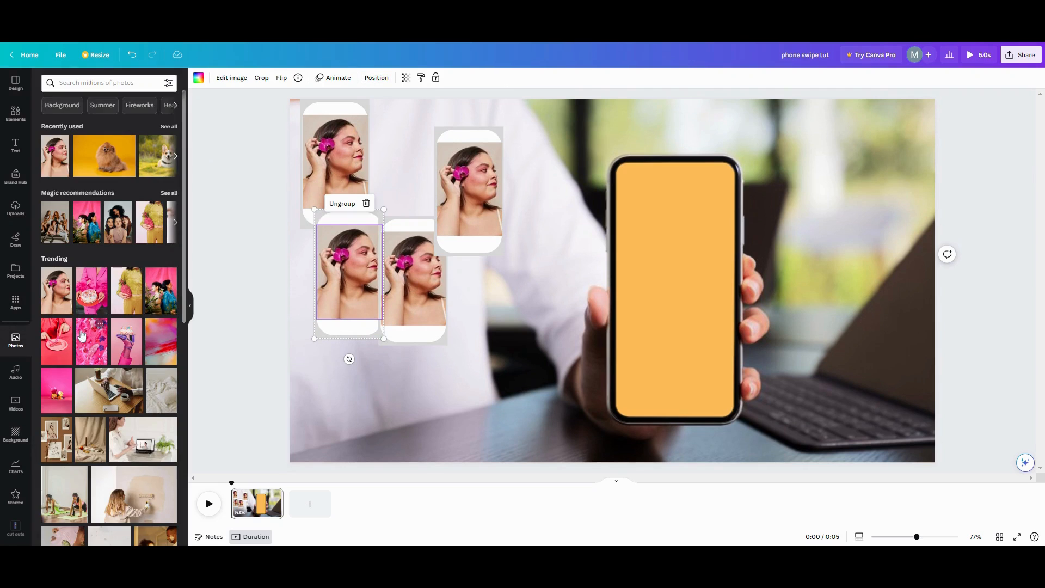
left_click_drag(96, 306, 348, 277)
left_click_drag(157, 296, 414, 280)
left_click_drag(54, 350, 468, 187)
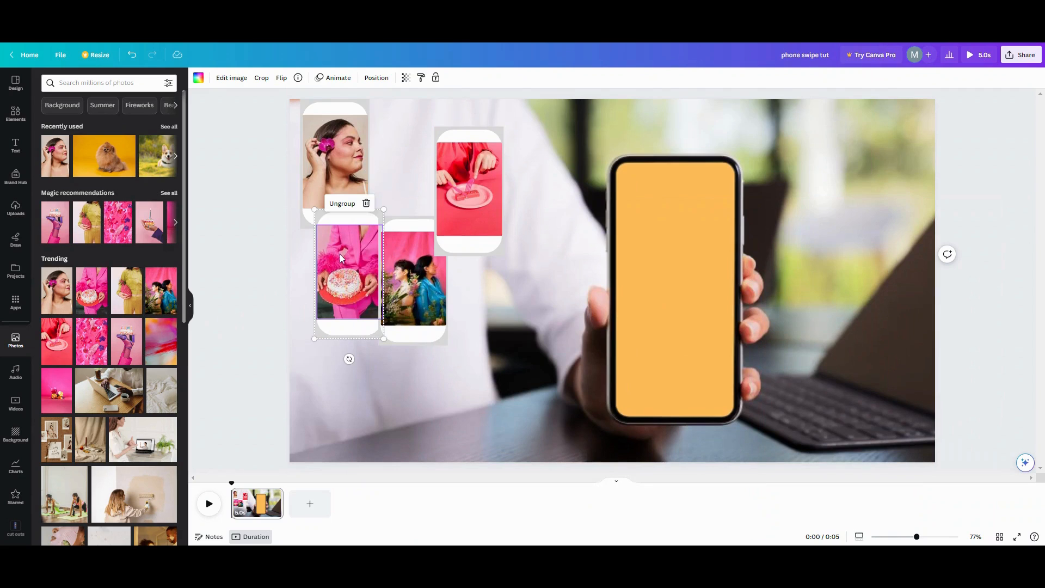
Stack the cake card and the two-women card directly below the first card and group the three as a column
left_click_drag(327, 265, 326, 275)
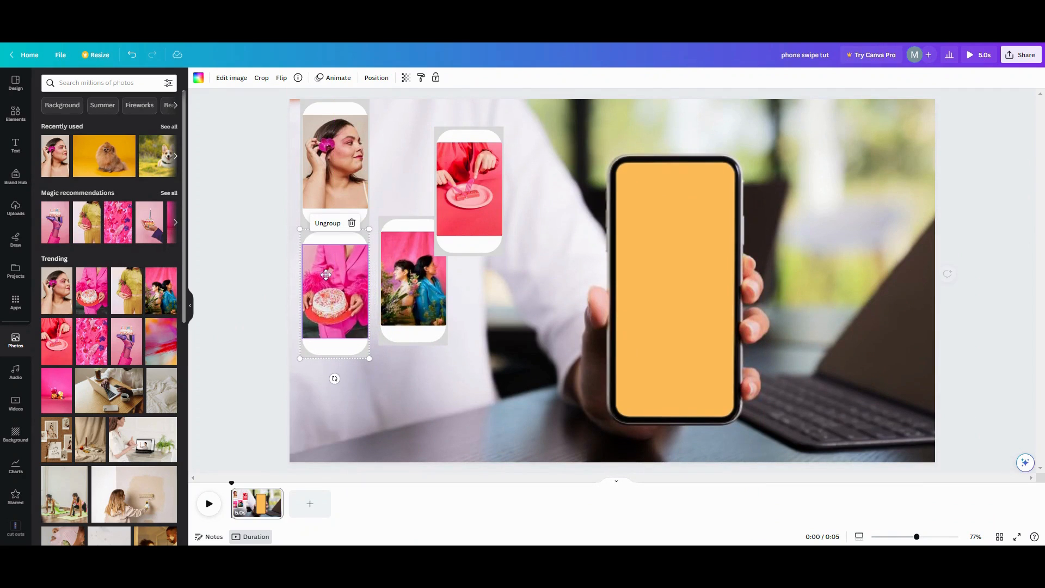
left_click_drag(410, 263, 335, 399)
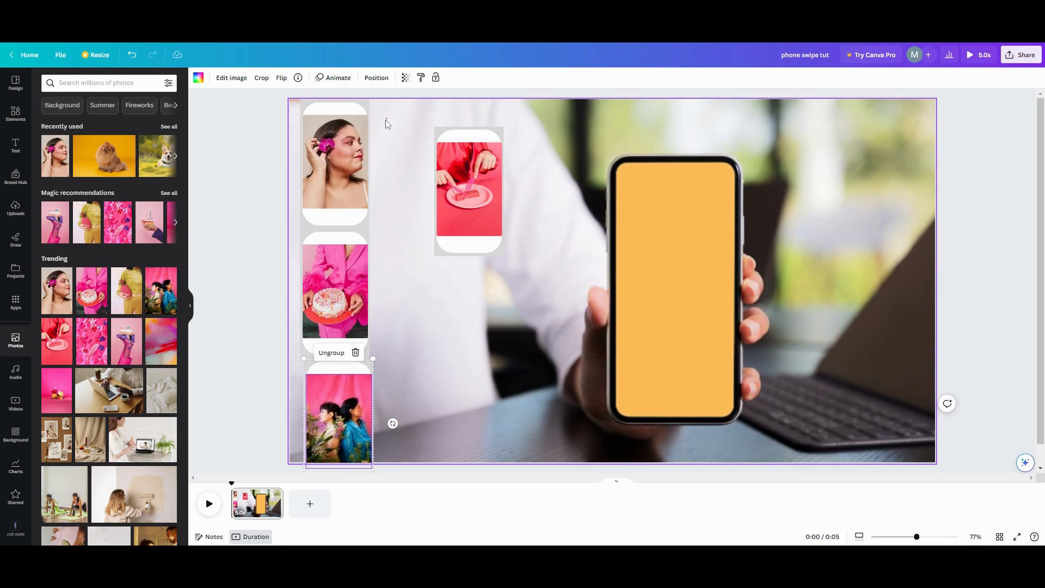
left_click_drag(387, 117, 354, 325)
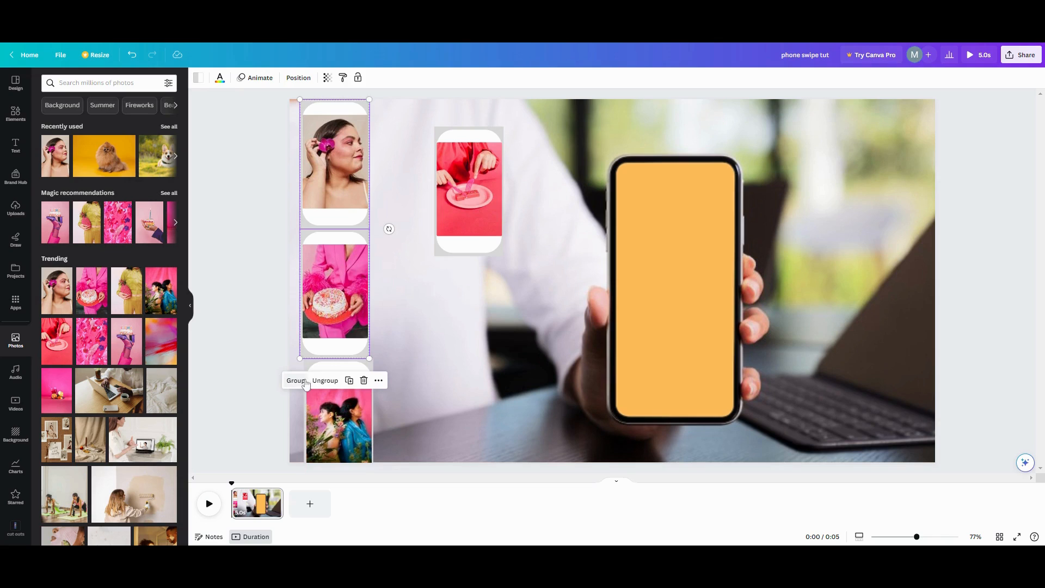
left_click(398, 353)
left_click(345, 402)
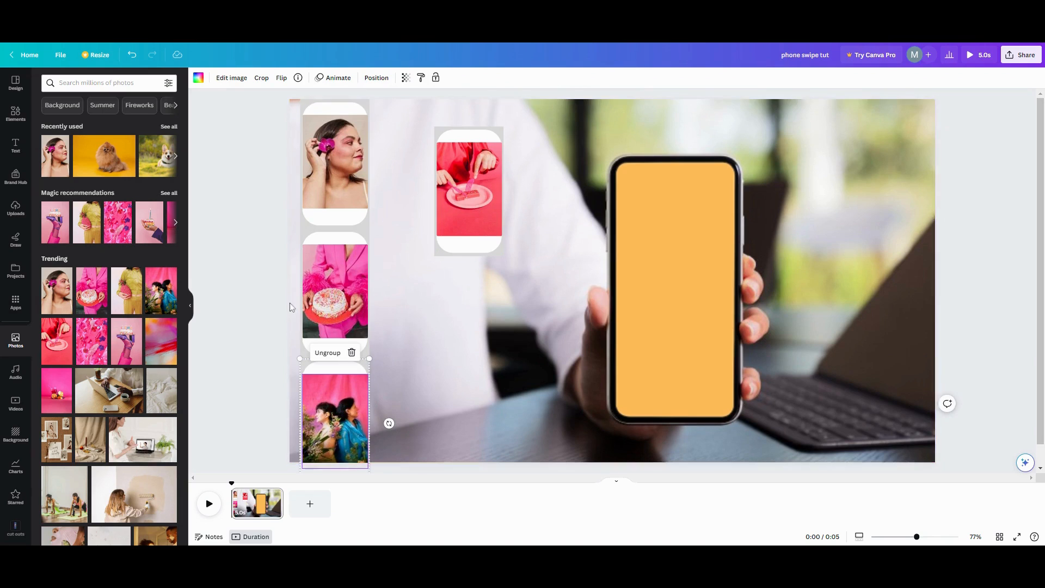
left_click_drag(389, 270, 341, 381)
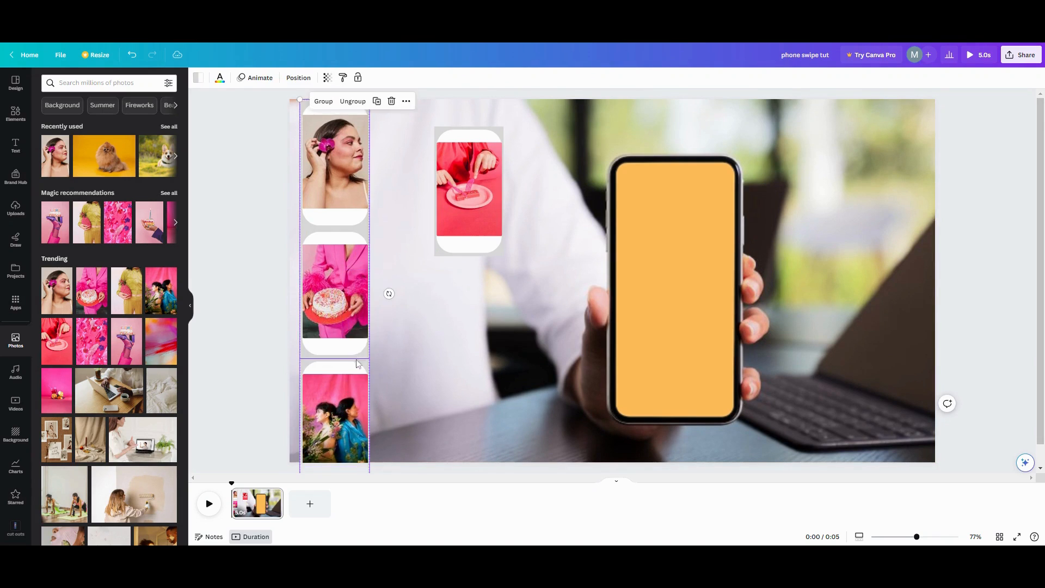
key("ctrl+g")
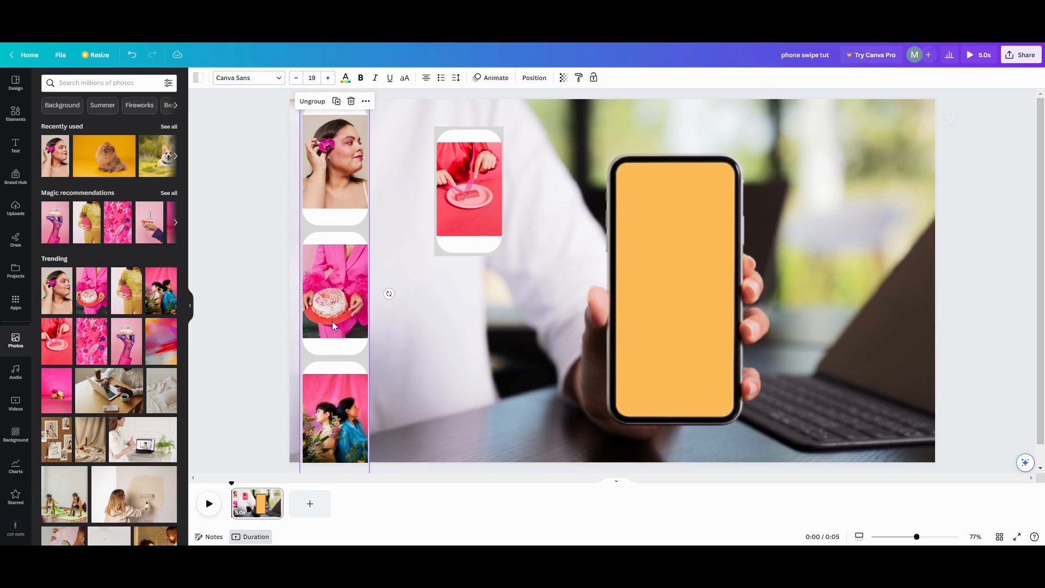
Move the column up, attach the pink plate card to its lower end and group all four cards
left_click_drag(332, 321, 348, 174)
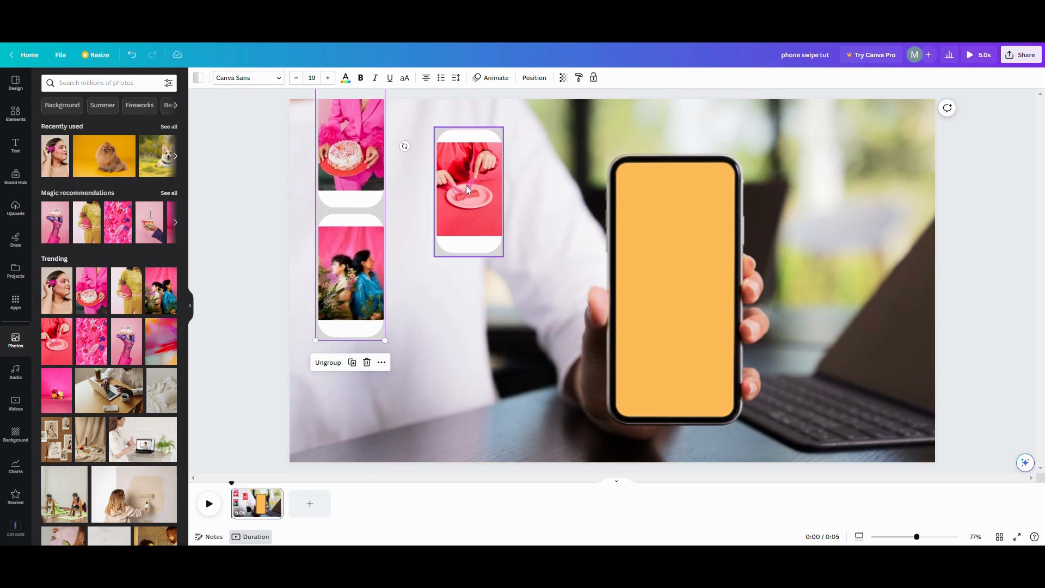
left_click_drag(466, 185, 350, 399)
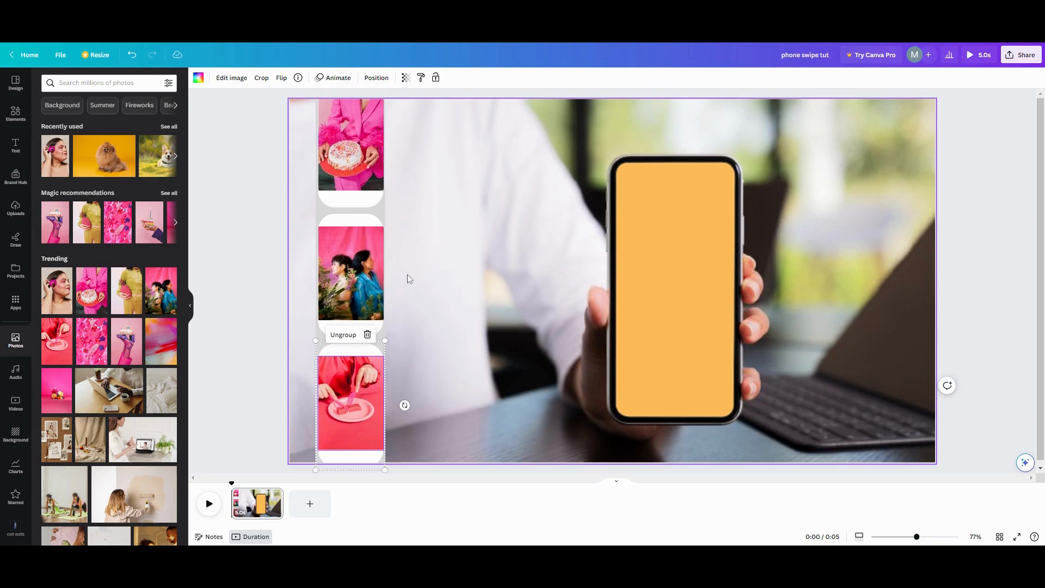
left_click_drag(406, 274, 336, 405)
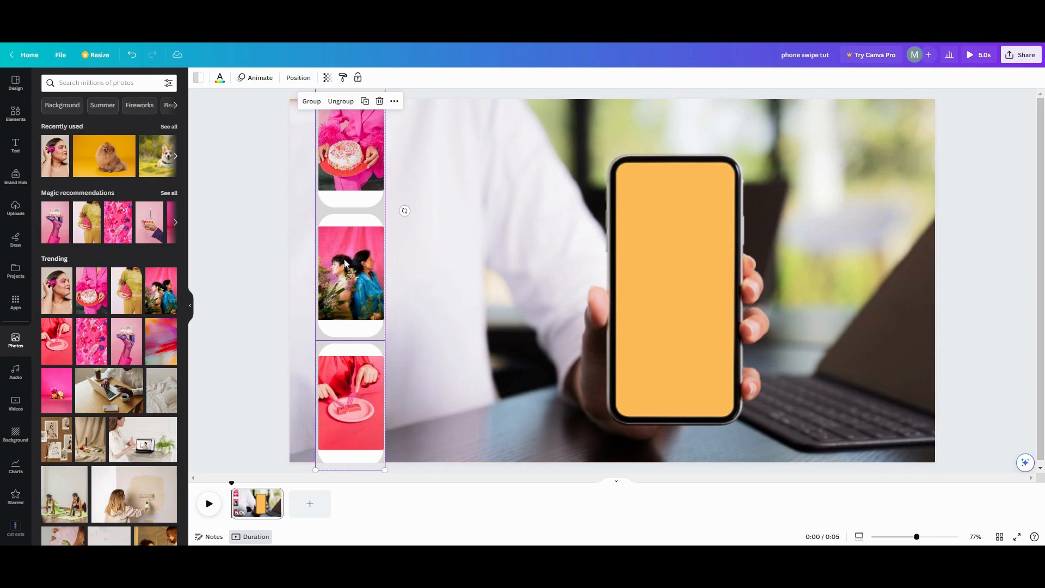
left_click(312, 101)
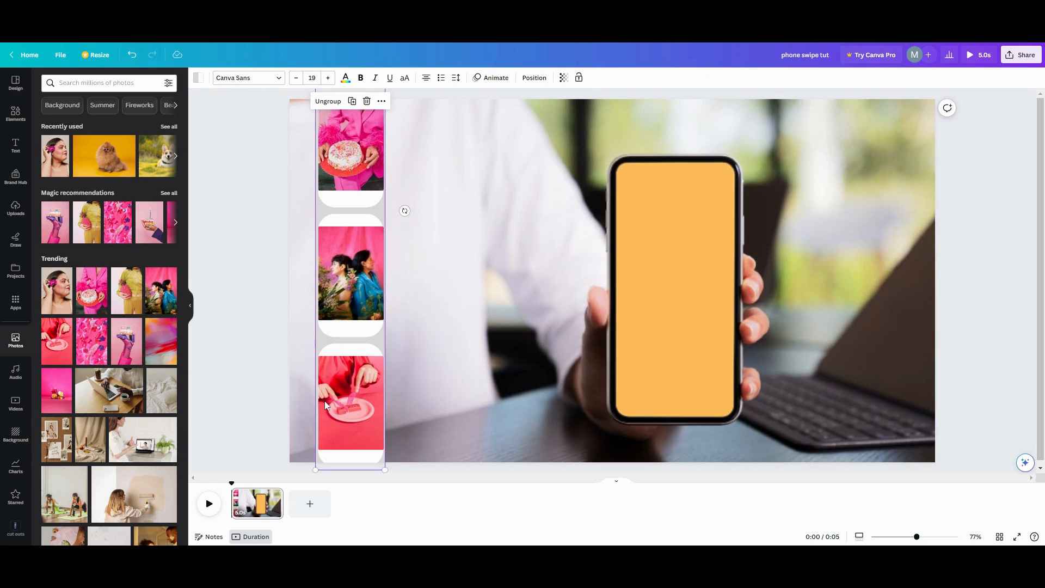
Move the four-card column over the phone screen with its first card uppermost and enlarge it slightly
left_click_drag(332, 412, 364, 371)
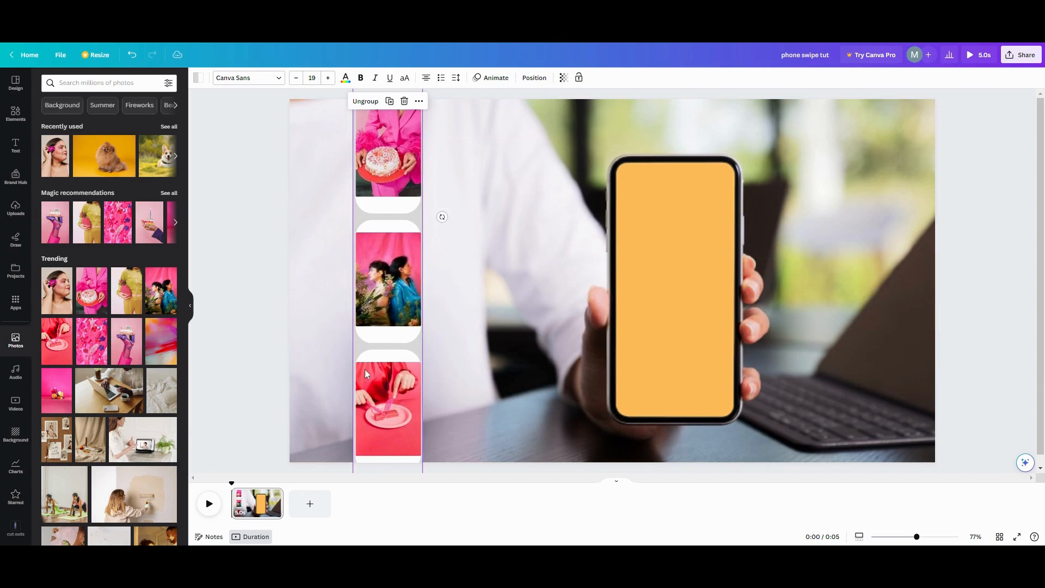
left_click_drag(390, 196, 508, 382)
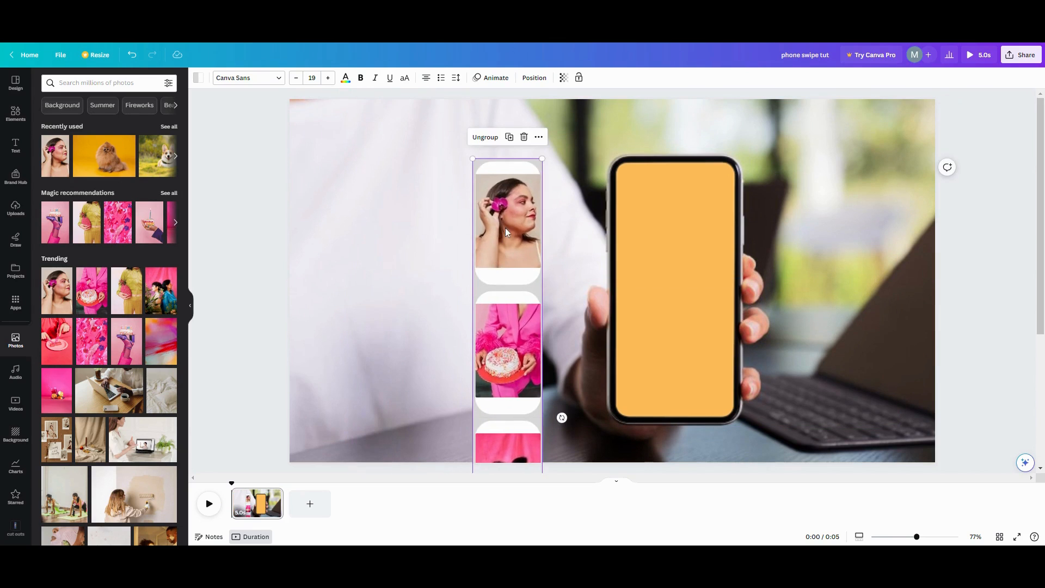
left_click_drag(505, 228, 670, 255)
left_click_drag(635, 184, 465, 124)
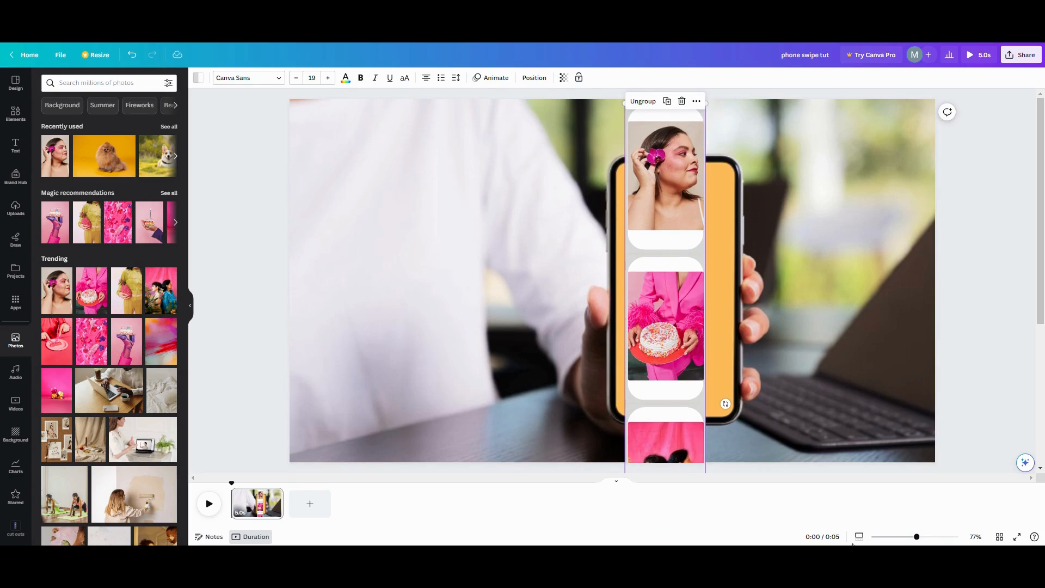
Enlarge the card column until it is slightly wider than the phone and position its first card over the phone
left_click_drag(917, 537, 899, 537)
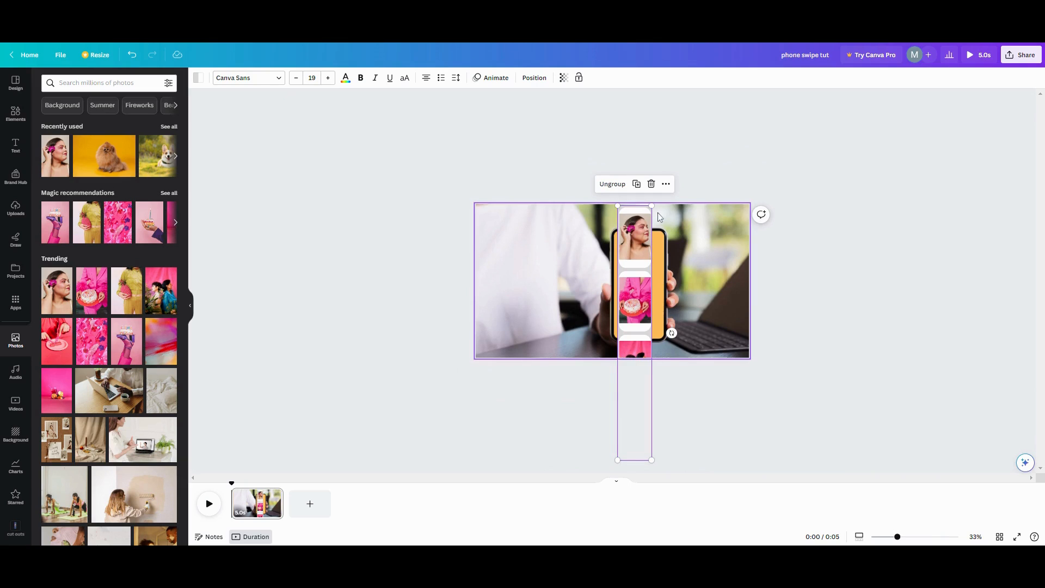
left_click_drag(651, 204, 671, 201)
left_click_drag(732, 170, 729, 173)
left_click_drag(654, 265, 649, 273)
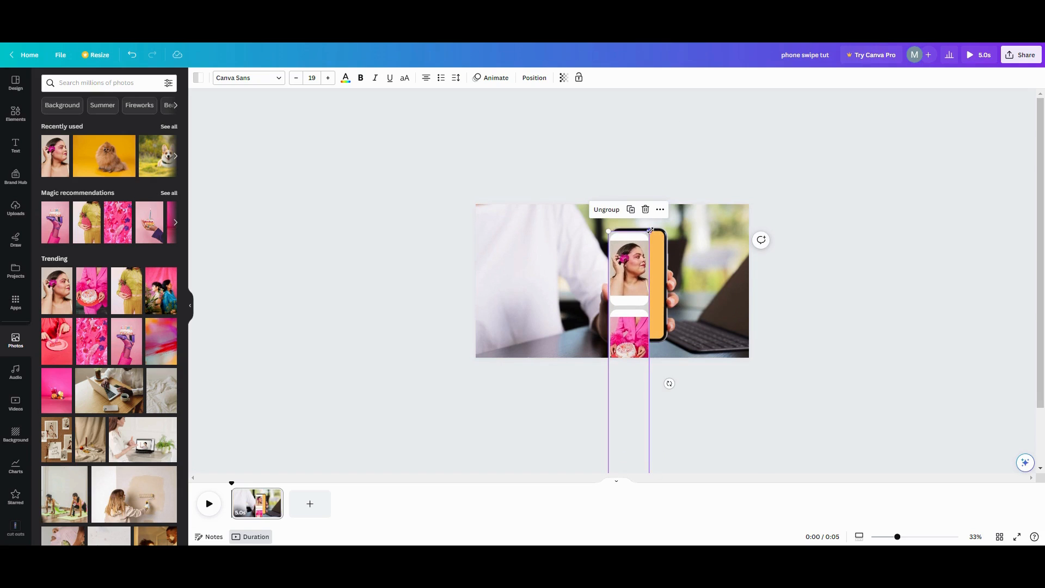
left_click_drag(649, 231, 650, 325)
left_click_drag(667, 225, 636, 324)
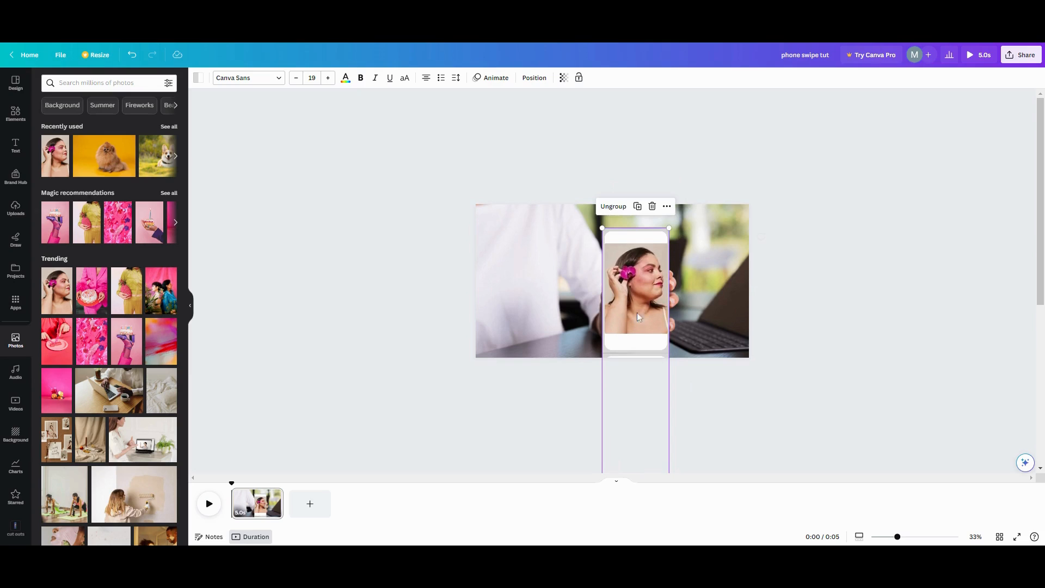
left_click_drag(669, 228, 667, 233)
left_click_drag(636, 266, 642, 256)
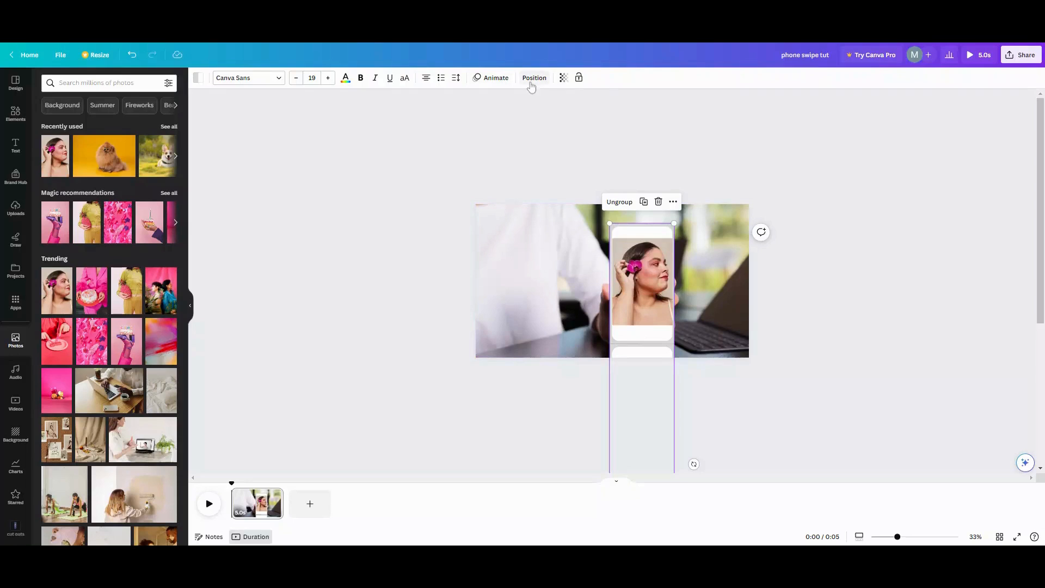
Show the page's layer list and detach the phone photo from the background so it sits above the card column
left_click(533, 80)
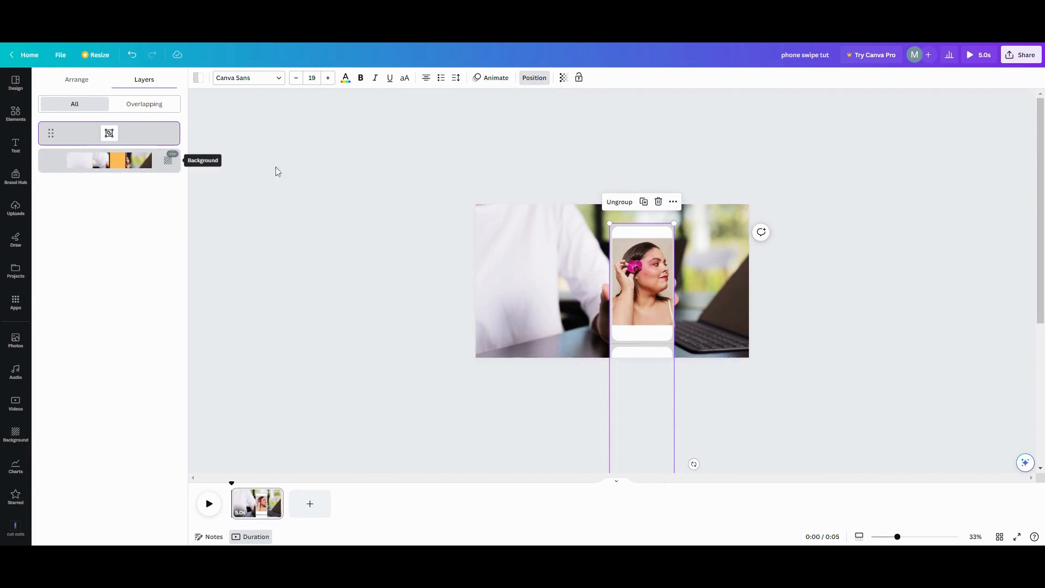
left_click(495, 228)
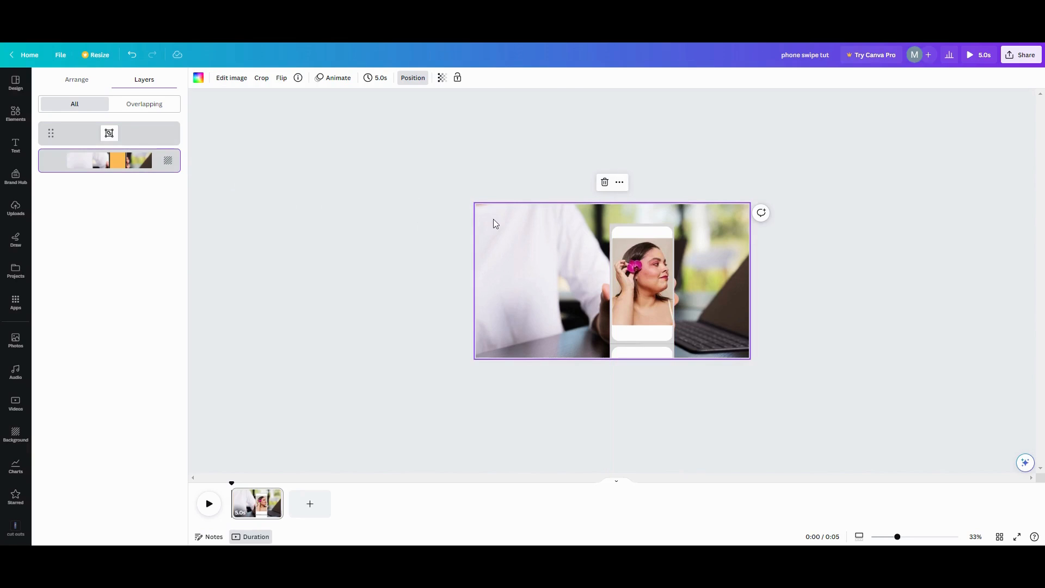
left_click(619, 181)
left_click(662, 325)
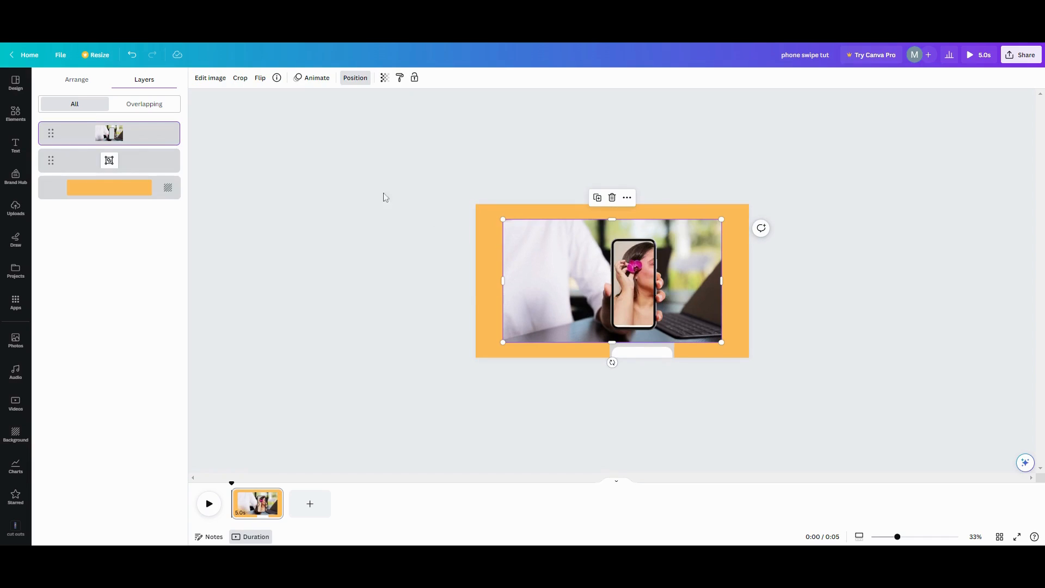
Duplicate the detached phone photo, shrink the copy to a small rectangle over the white shirt and set its transparency to 0
left_click(597, 198)
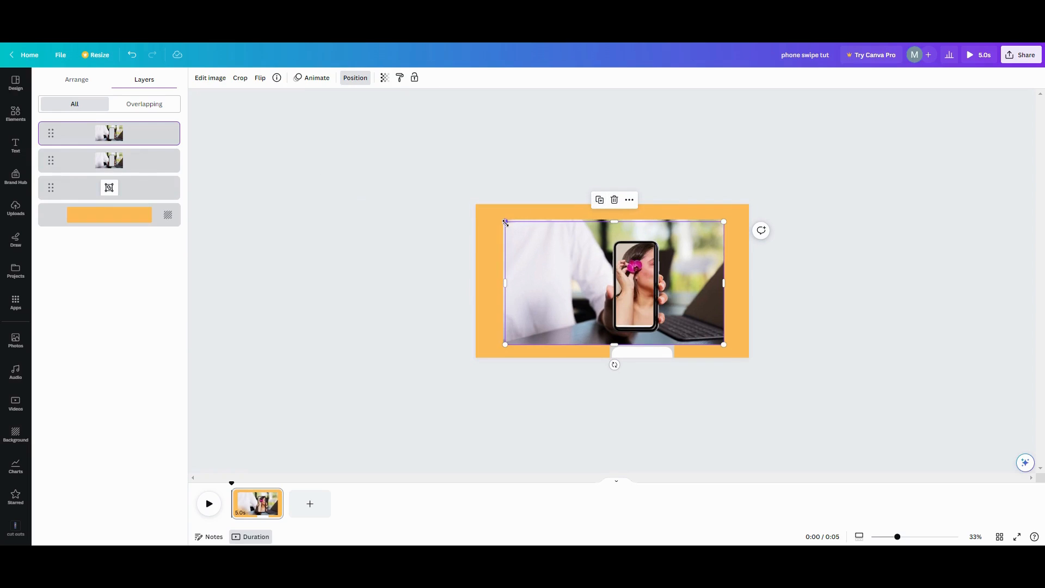
left_click_drag(505, 222, 531, 259)
left_click(384, 78)
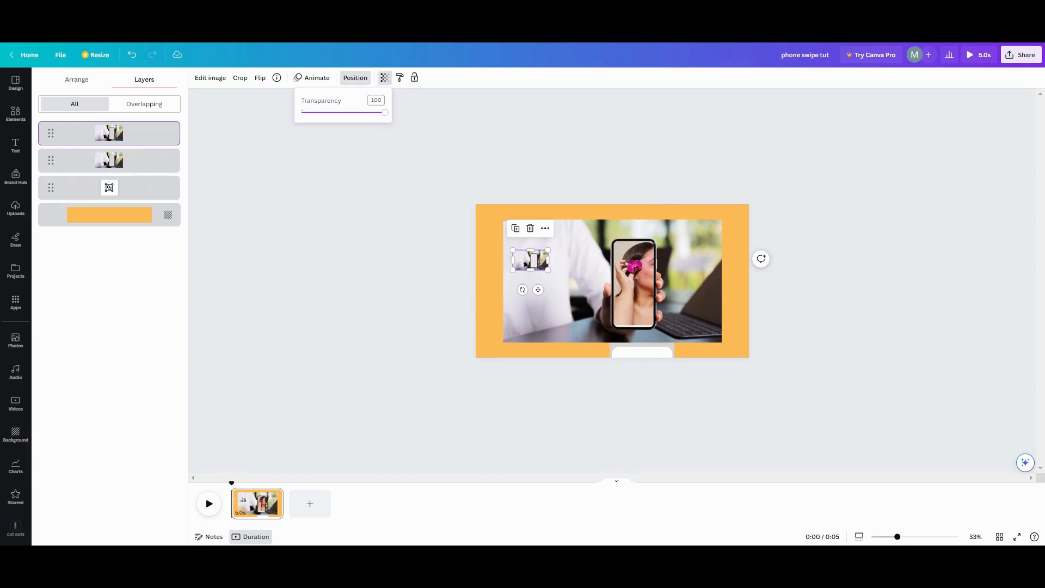
left_click_drag(382, 112, 299, 114)
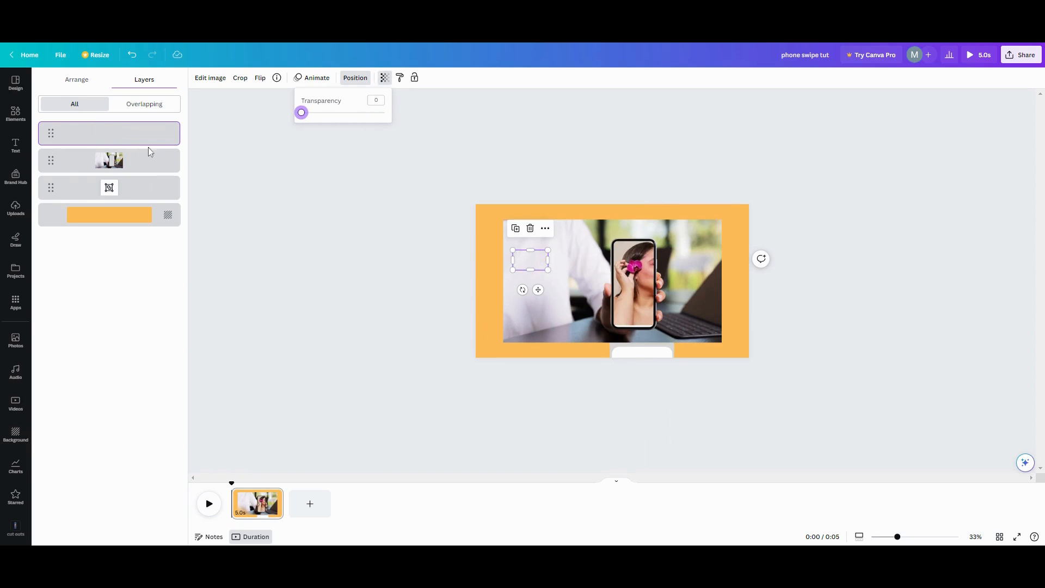
Move the transparent copy's layer directly beneath the card column and group the copy with the phone photo
left_click(127, 141)
left_click_drag(123, 143, 136, 211)
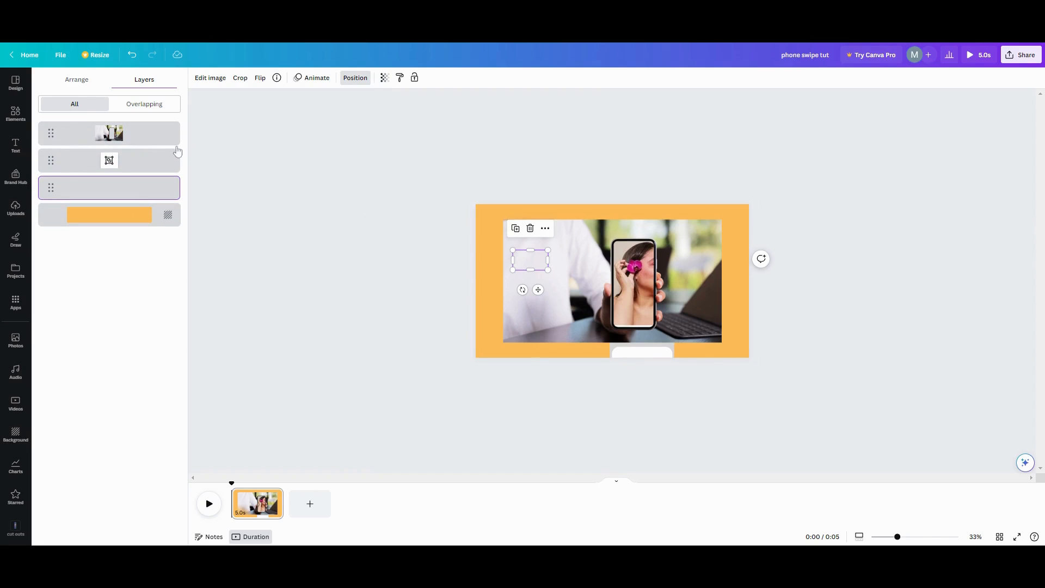
left_click(138, 143, "shift")
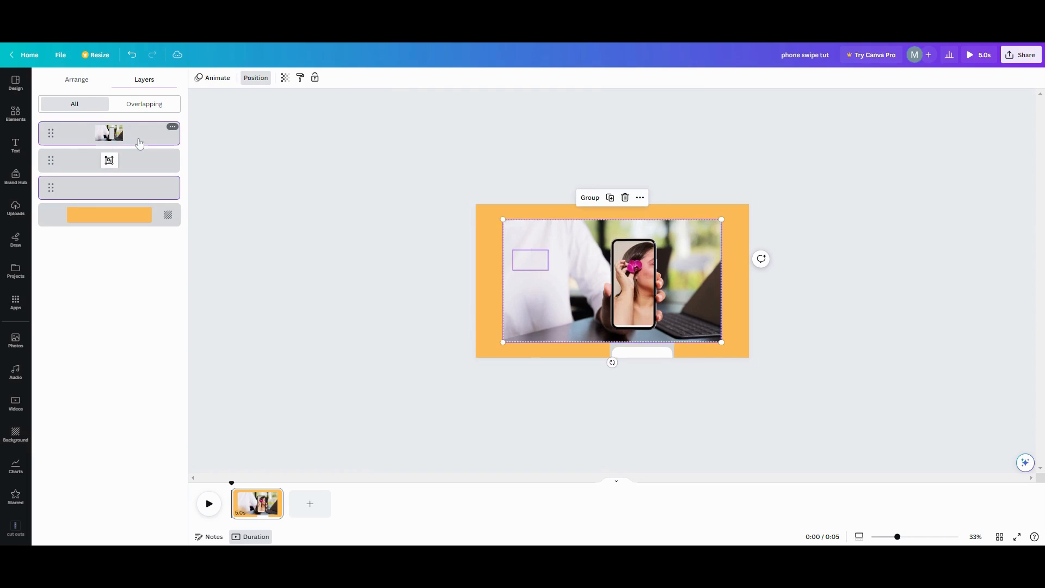
left_click(590, 197)
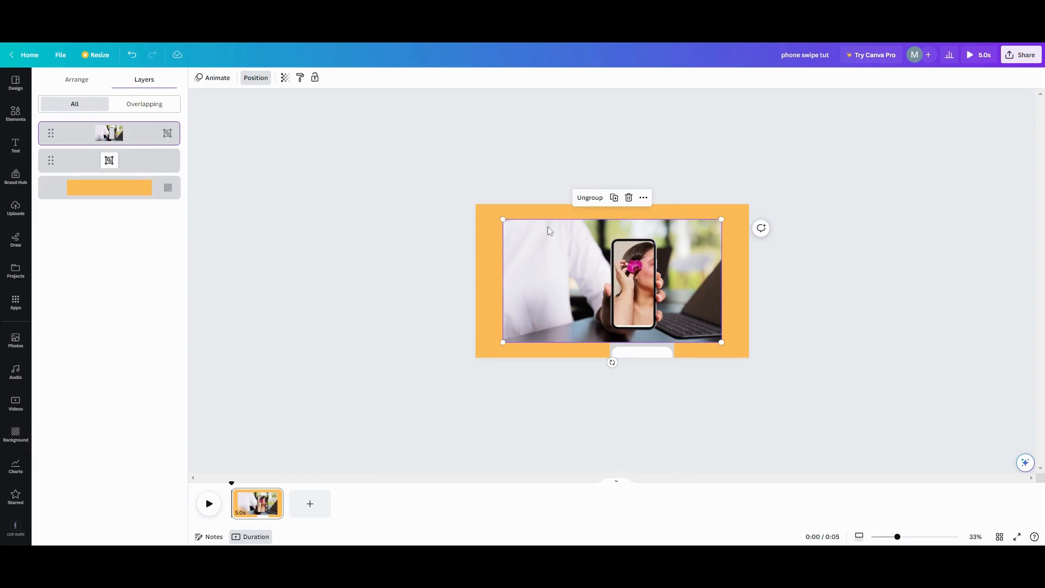
Enlarge the grouped phone photo beyond the page edges and position it so the phone frames the first card
left_click(525, 253)
left_click_drag(489, 211, 456, 195)
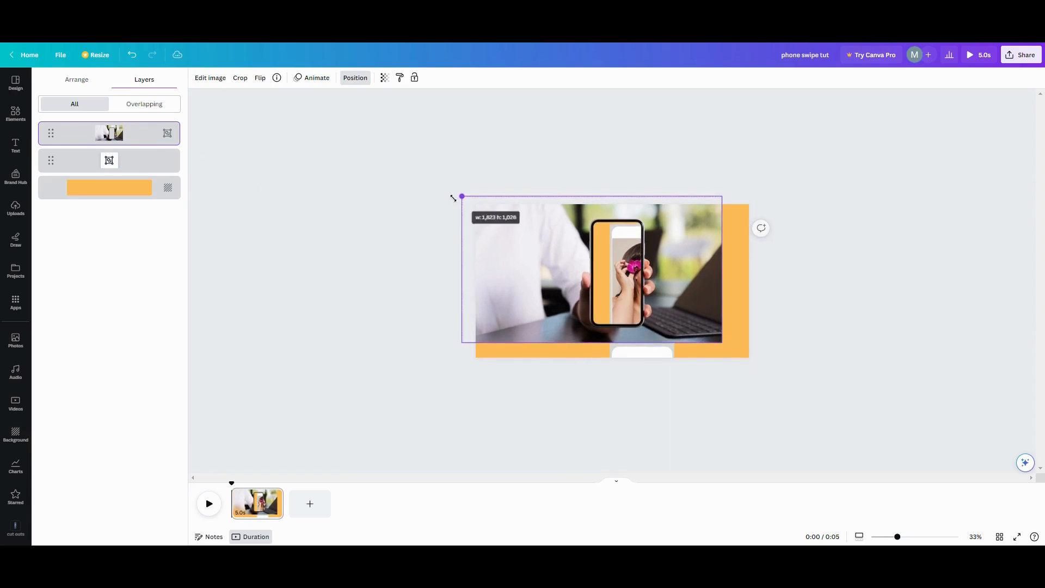
left_click_drag(722, 341, 766, 363)
mouse_move(560, 273)
left_mouse_down()
mouse_move(553, 300)
mouse_move(558, 266)
left_mouse_up()
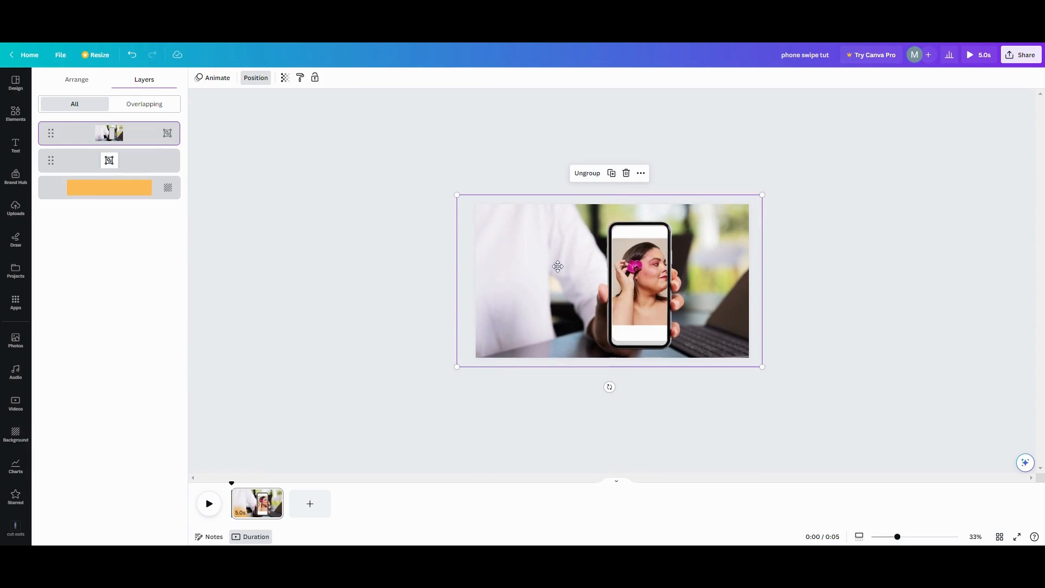
Lock the grouped phone photo in place
left_click(405, 239)
left_click(495, 267)
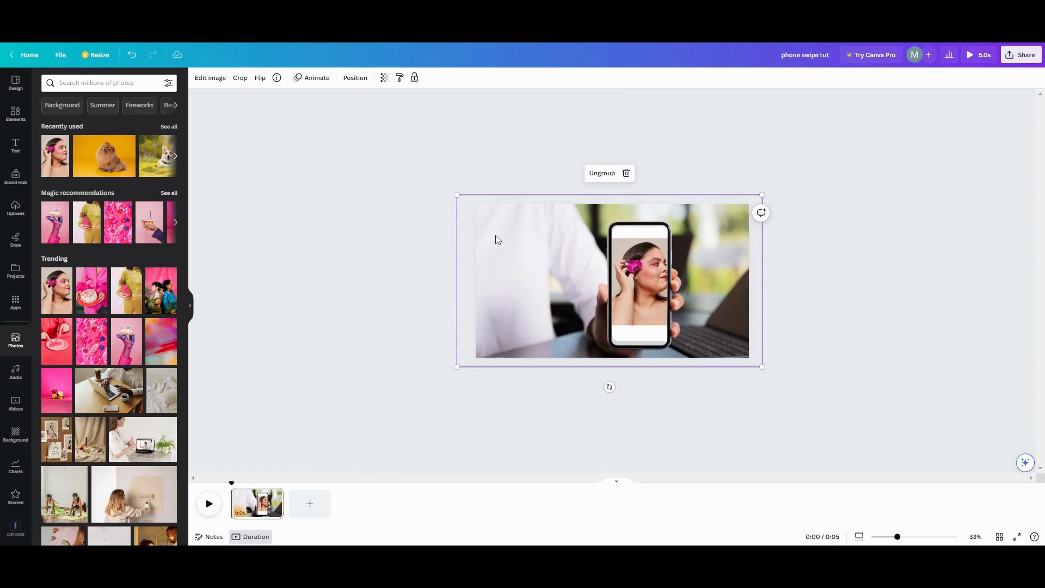
left_click(415, 77)
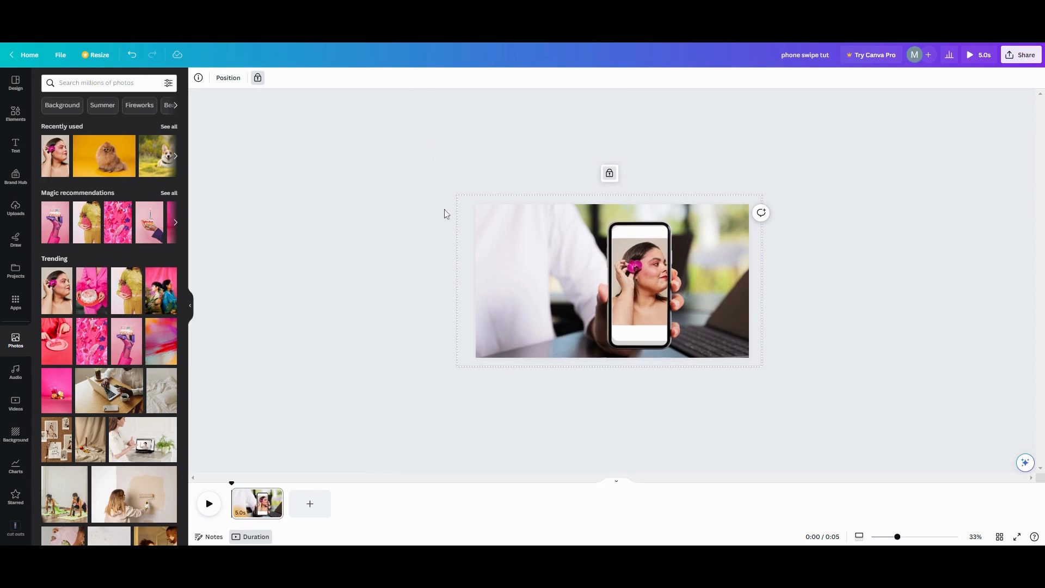
Select the card column beneath the locked photo and adjust its position so the first card is centred in the phone screen
left_click(238, 81)
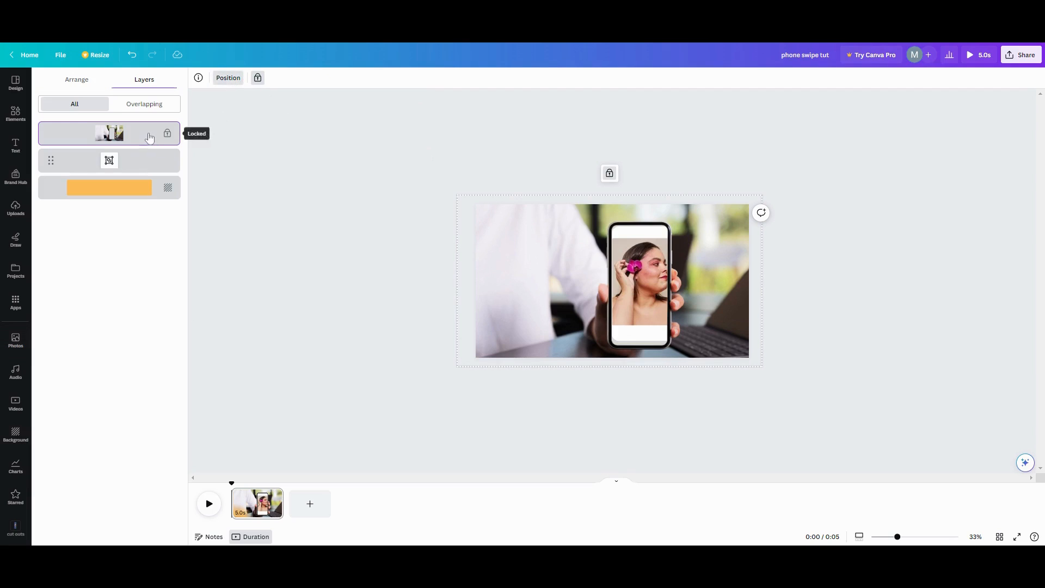
left_click(149, 137)
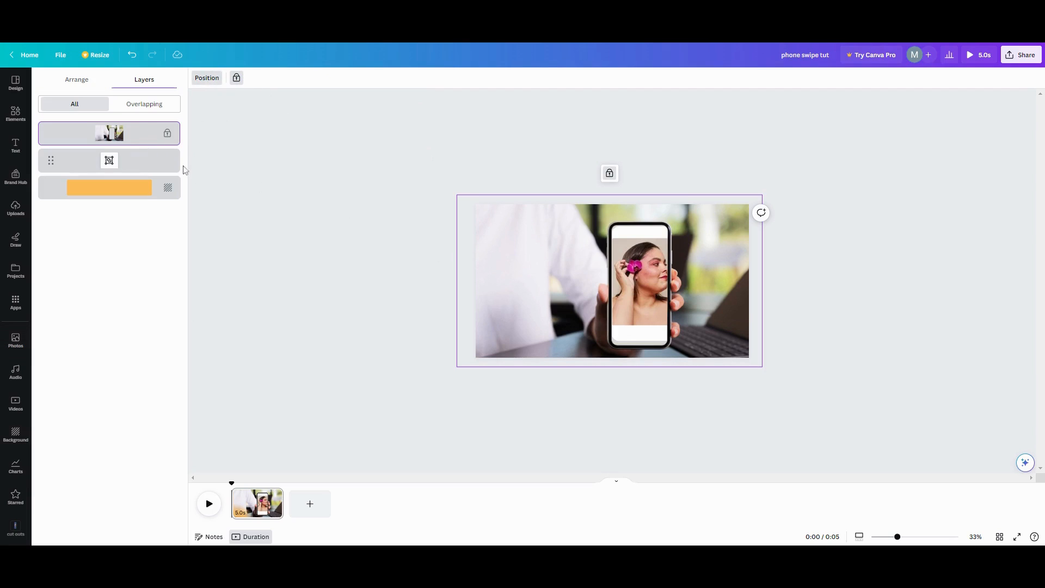
left_click(149, 163)
mouse_move(644, 293)
left_mouse_down()
mouse_move(658, 280)
mouse_move(629, 290)
left_mouse_up()
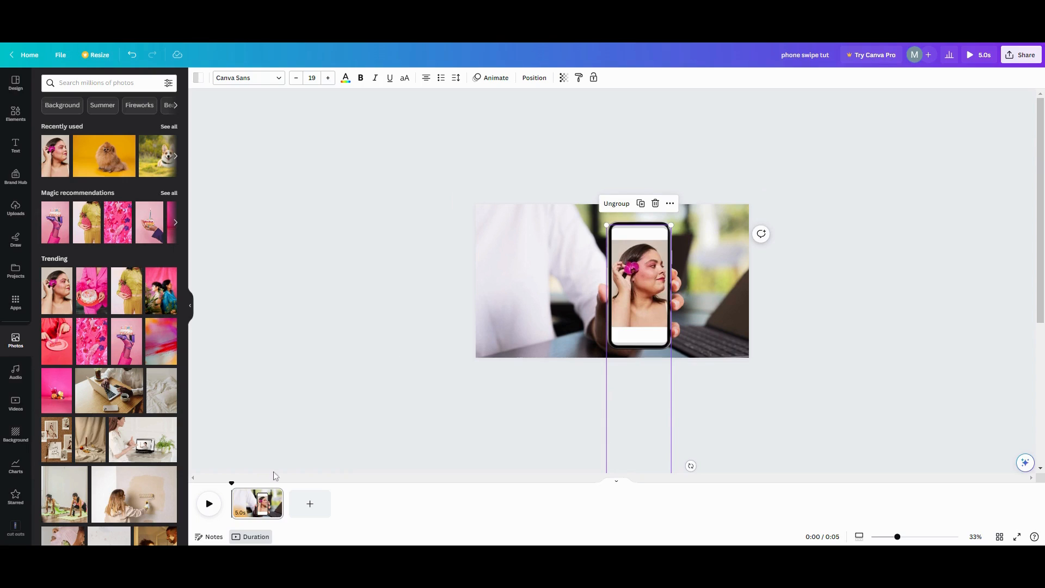
Duplicate the page and move the card column up on the copy until the cake card fills the phone screen
right_click(272, 497)
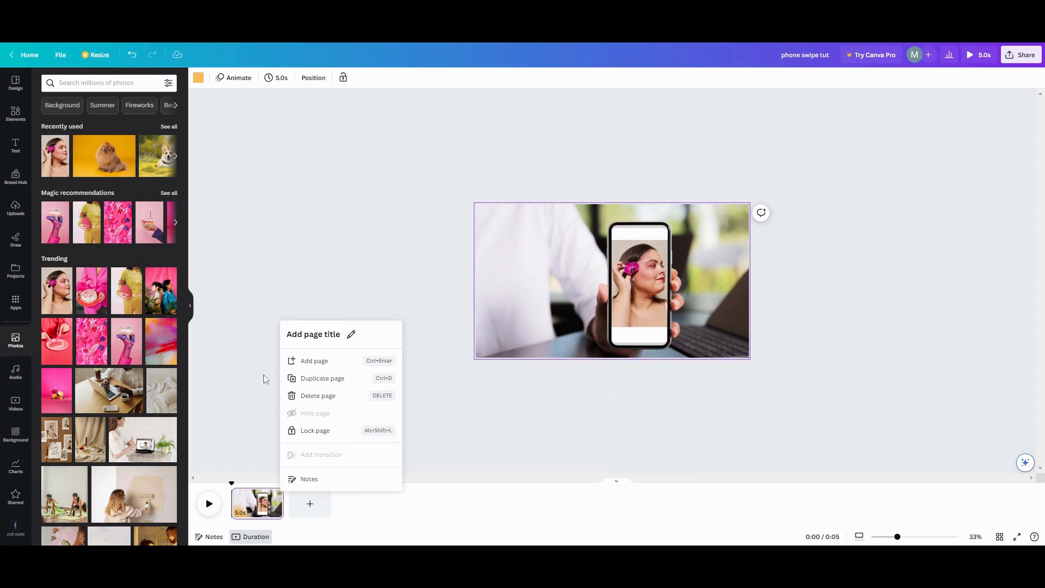
left_click(304, 378)
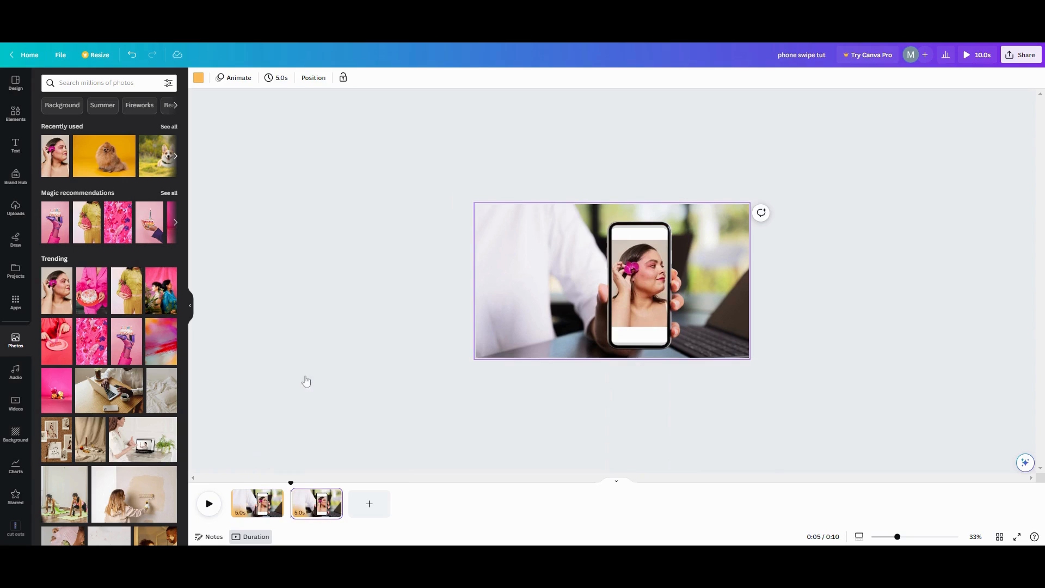
left_click(301, 511)
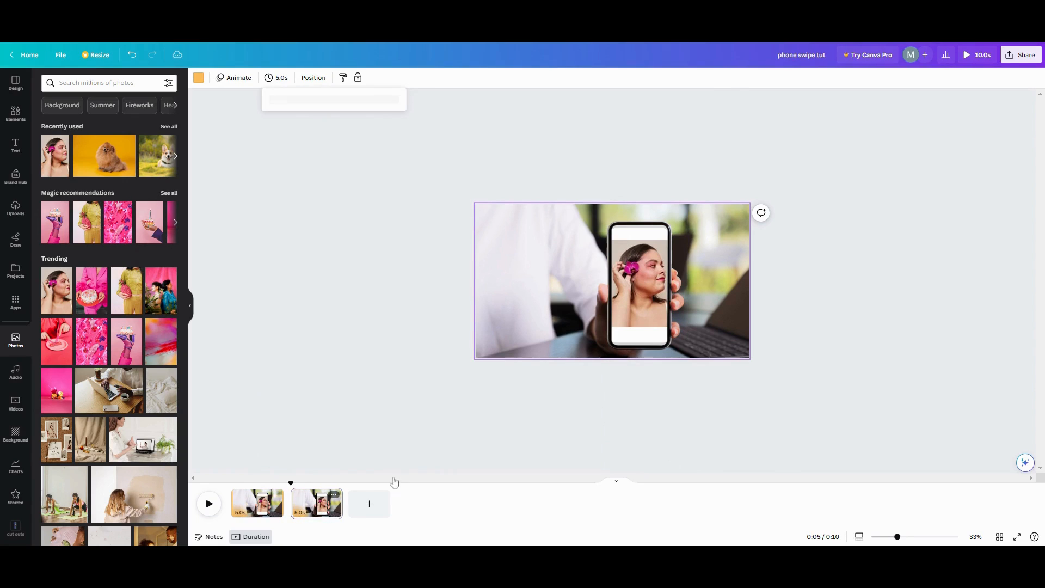
left_click(646, 306)
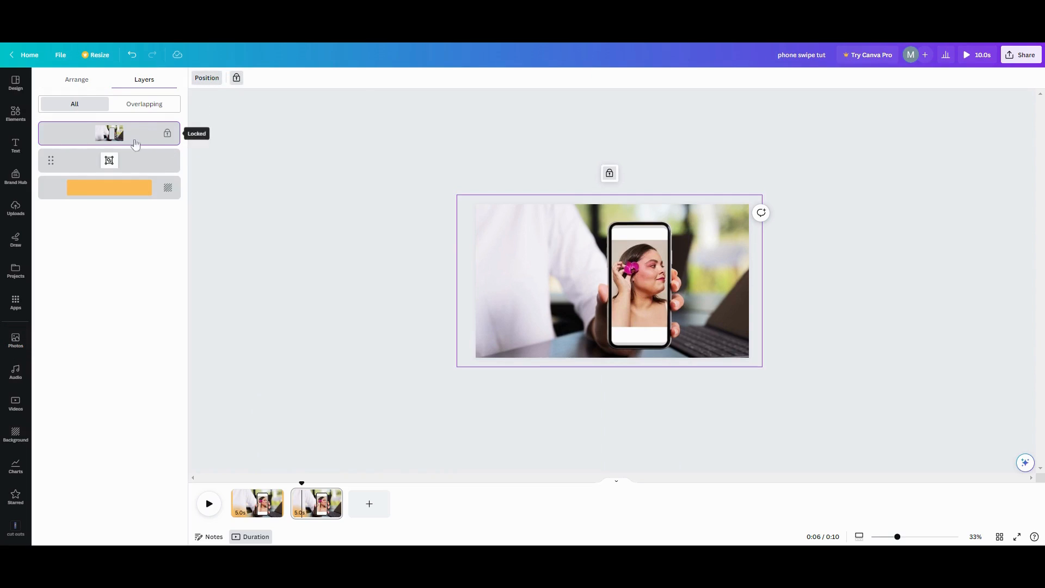
left_click(155, 158)
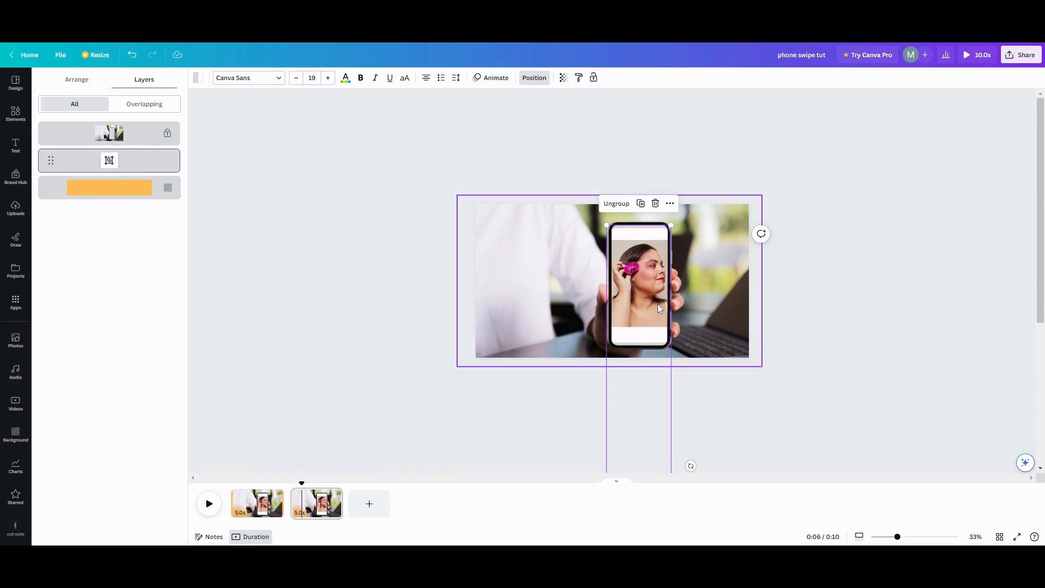
left_click_drag(653, 316, 641, 240)
left_click_drag(635, 286, 634, 260)
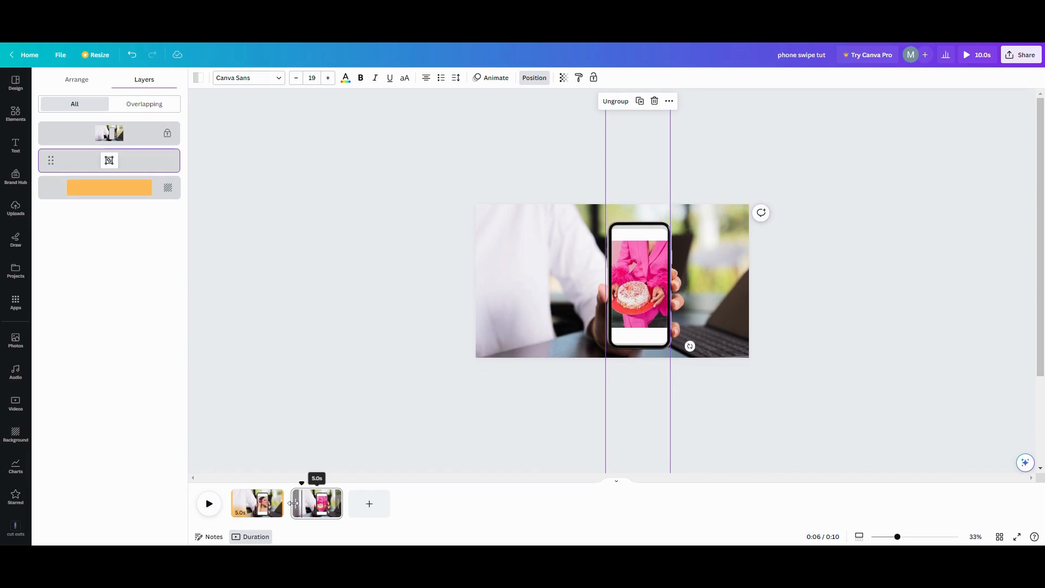
Duplicate the second page and move the card column up on the copy until the two-women card fills the phone screen
mouse_move(290, 513)
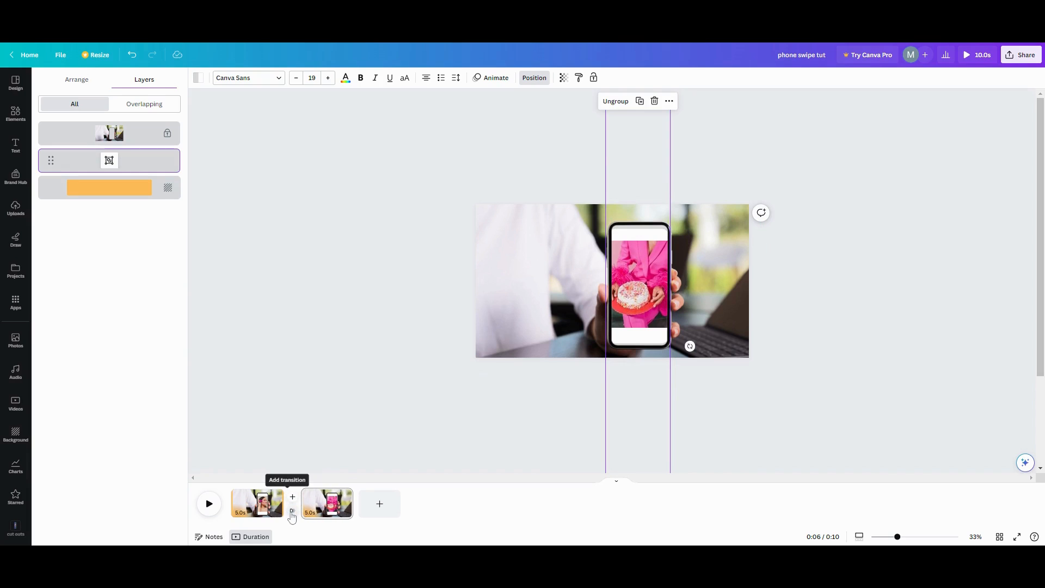
left_click(333, 502)
left_click(333, 495)
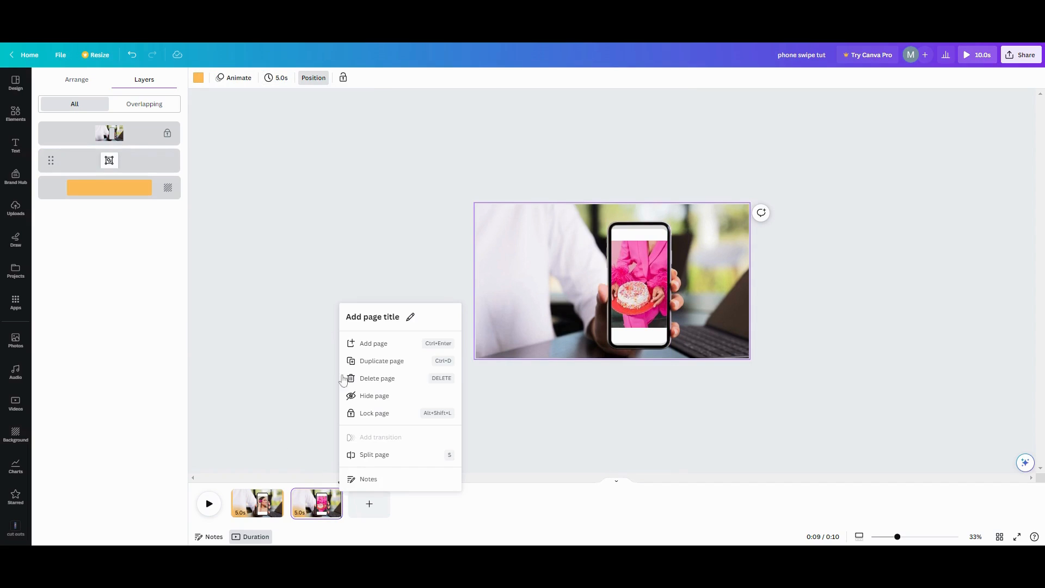
left_click(374, 365)
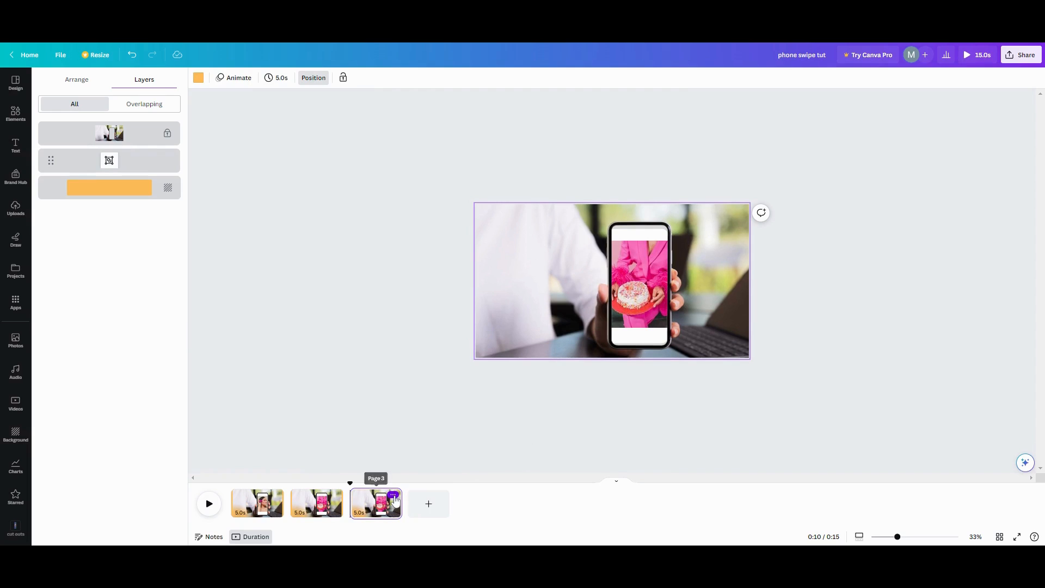
left_click(386, 504)
left_click(628, 302)
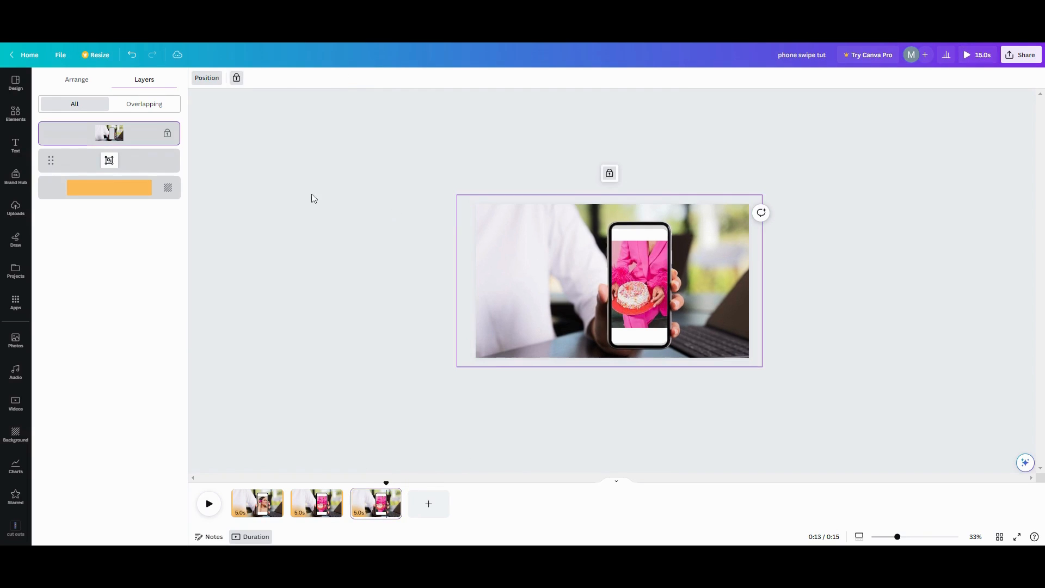
left_click(649, 299)
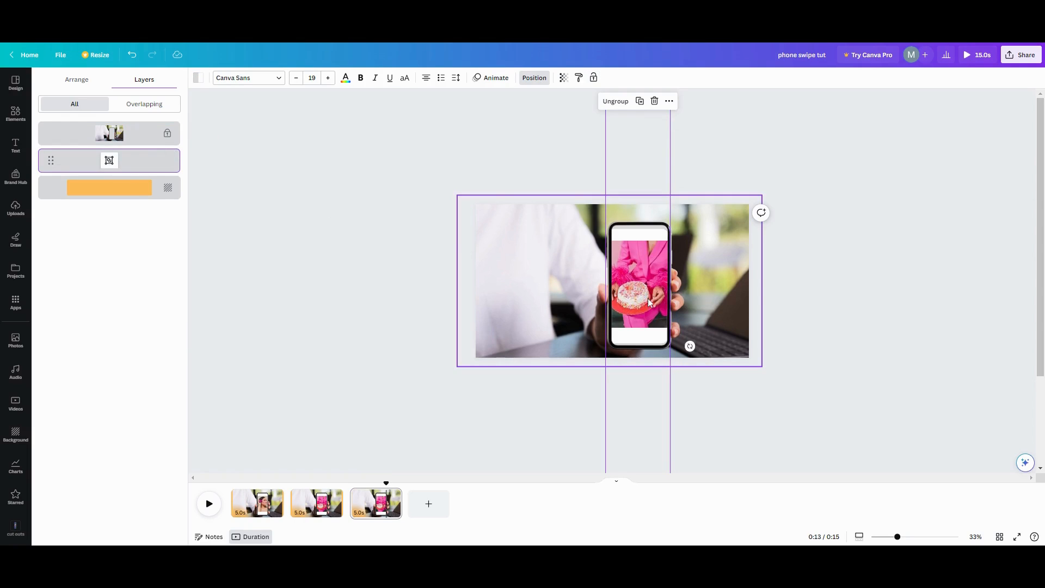
left_click_drag(649, 301, 634, 241)
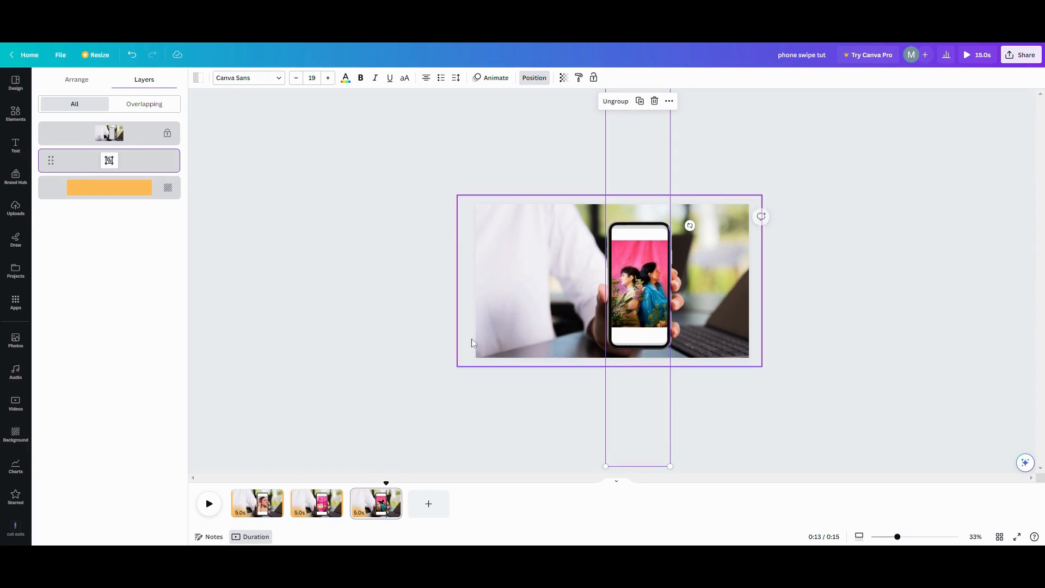
Duplicate the third page and move the card column up on the copy until the pink plate card fills the phone screen
left_click(393, 495)
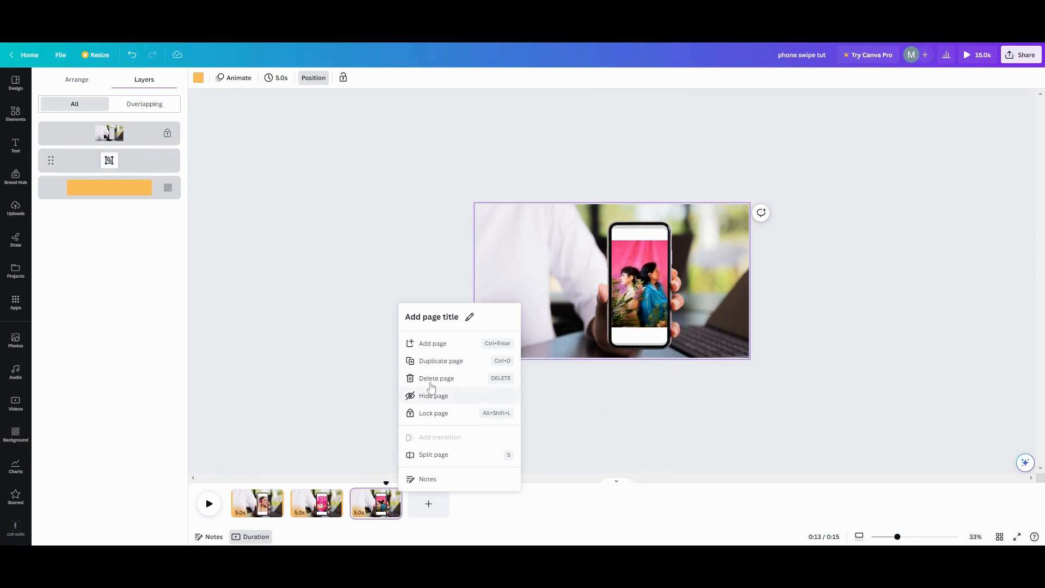
left_click(449, 365)
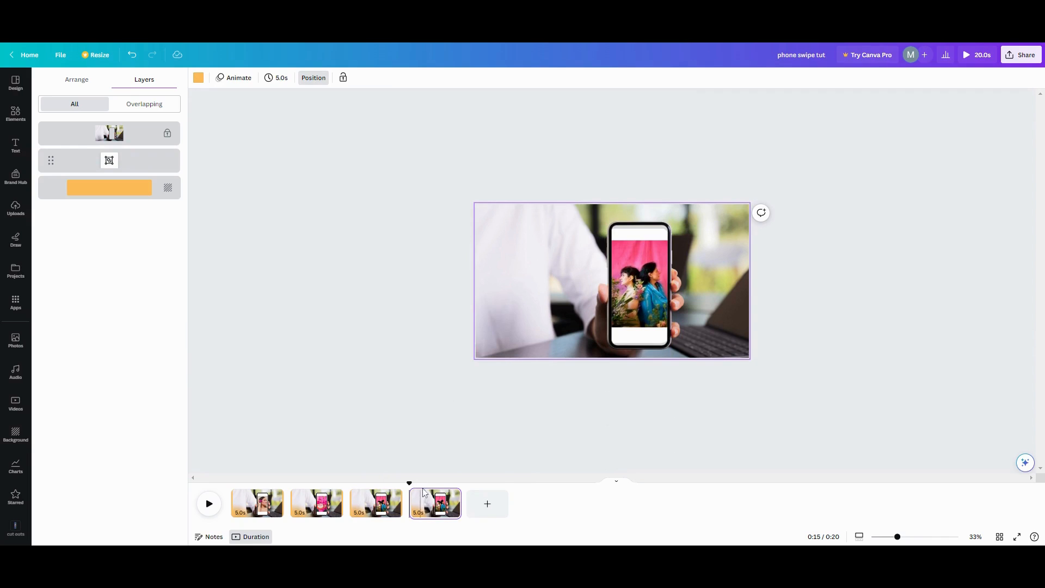
left_click(643, 321)
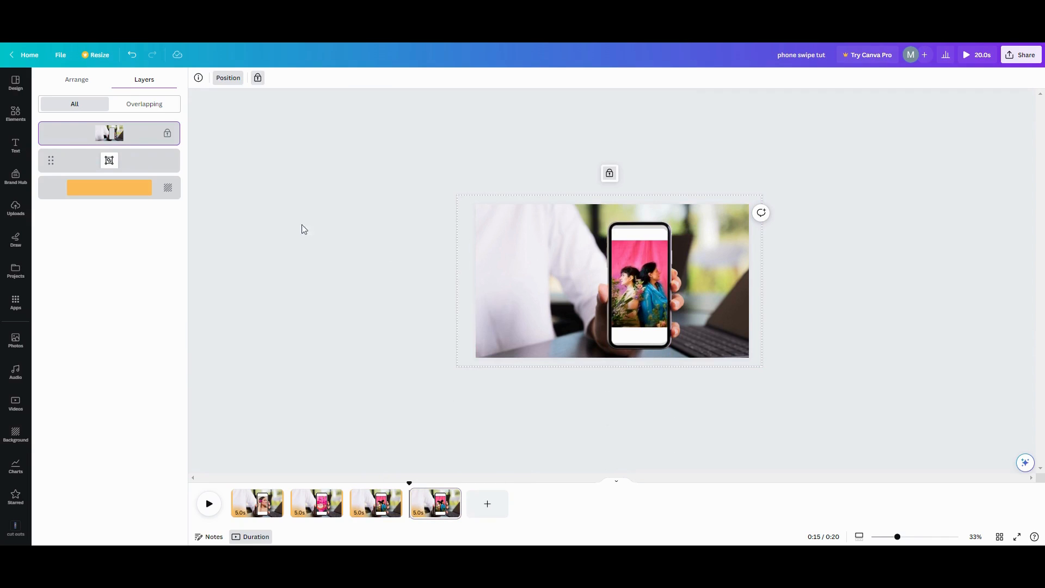
left_click(144, 162)
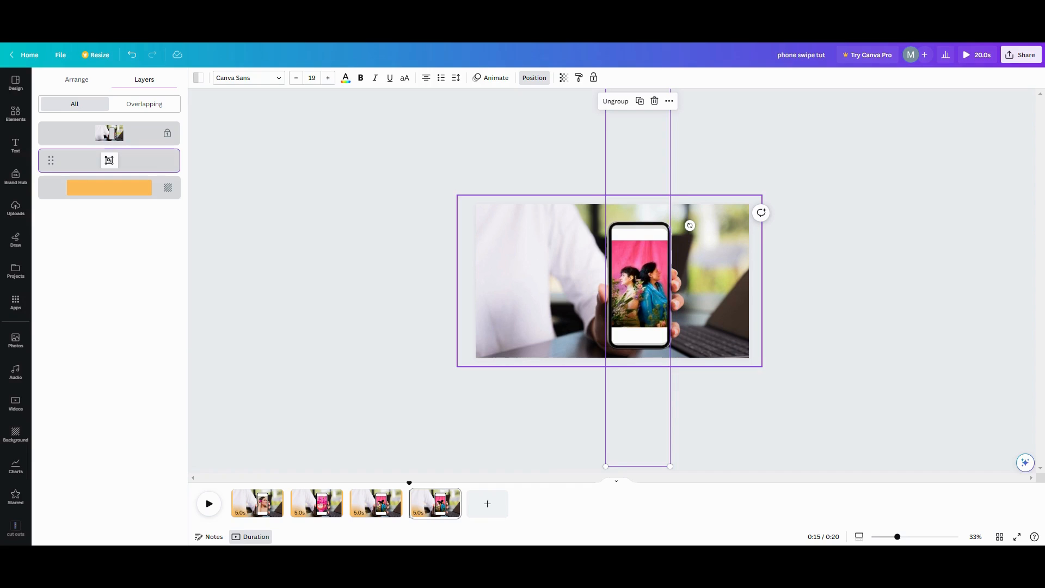
left_click_drag(653, 304, 638, 237)
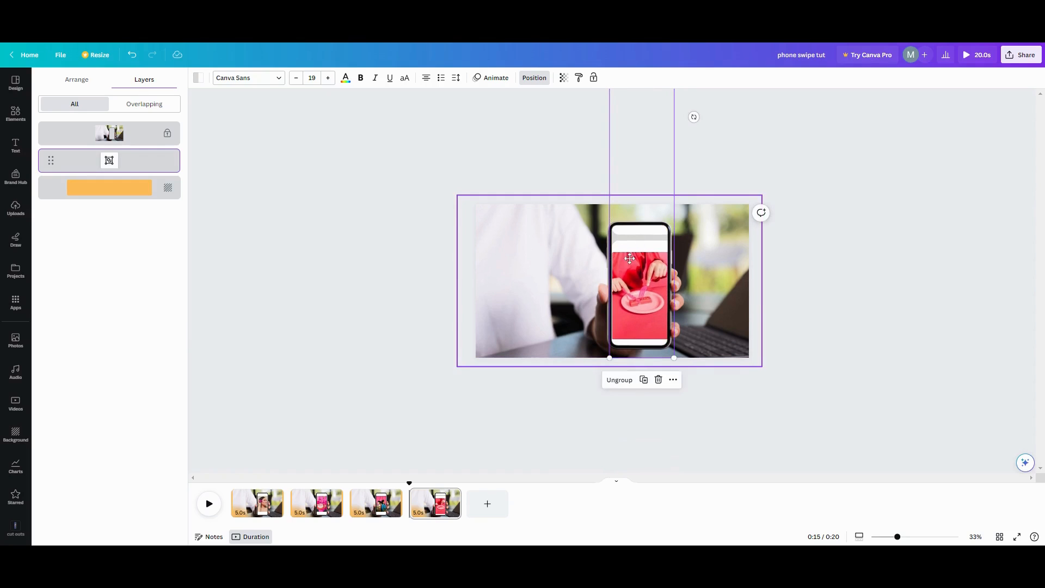
left_click(629, 250)
left_click_drag(628, 249, 630, 272)
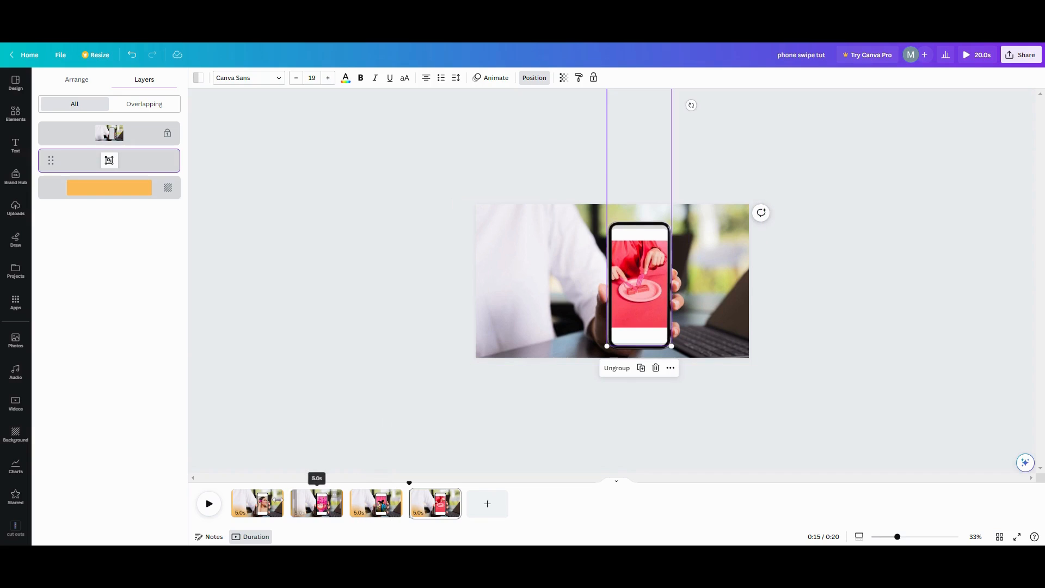
Add a Match & Move transition of 1.9 seconds after the first page and apply it between all pages
mouse_move(293, 515)
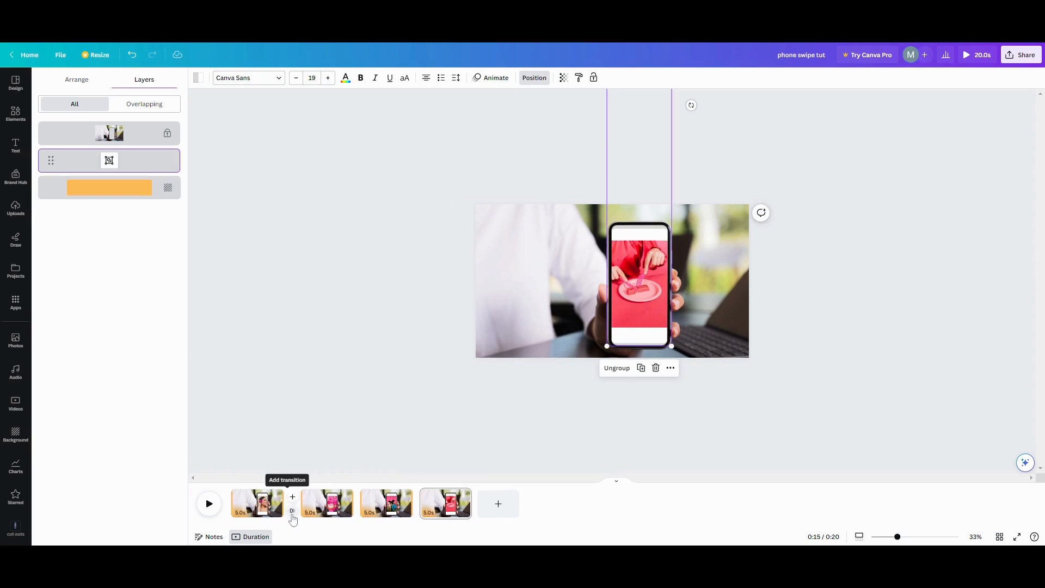
left_click(293, 512)
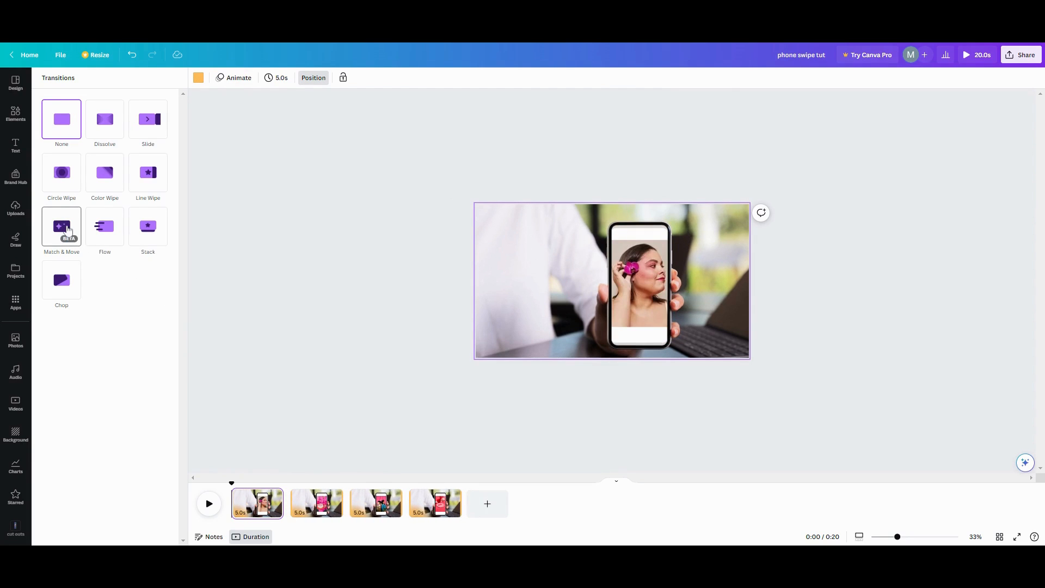
left_click(65, 227)
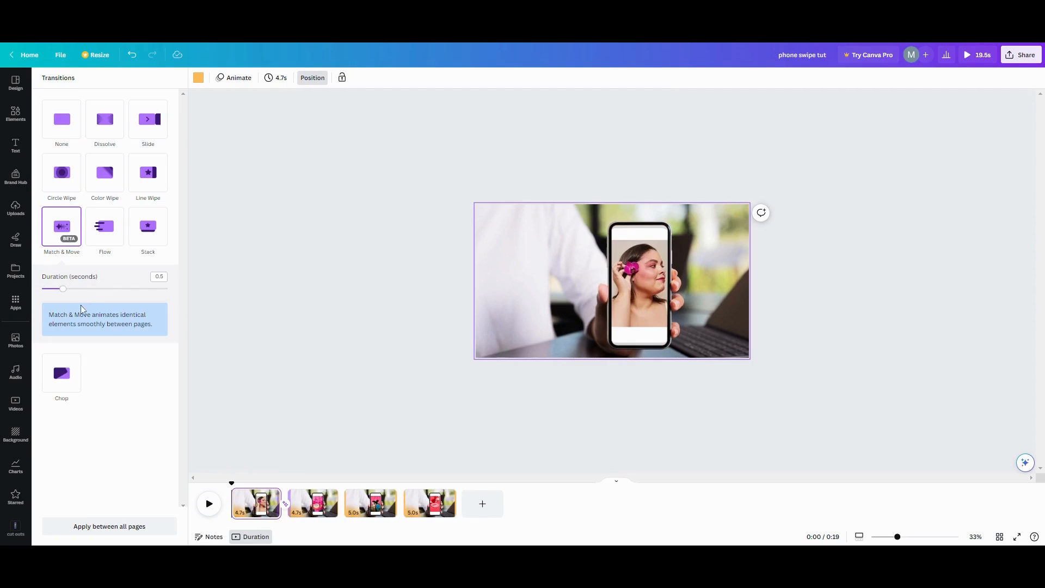
left_click_drag(64, 289, 136, 289)
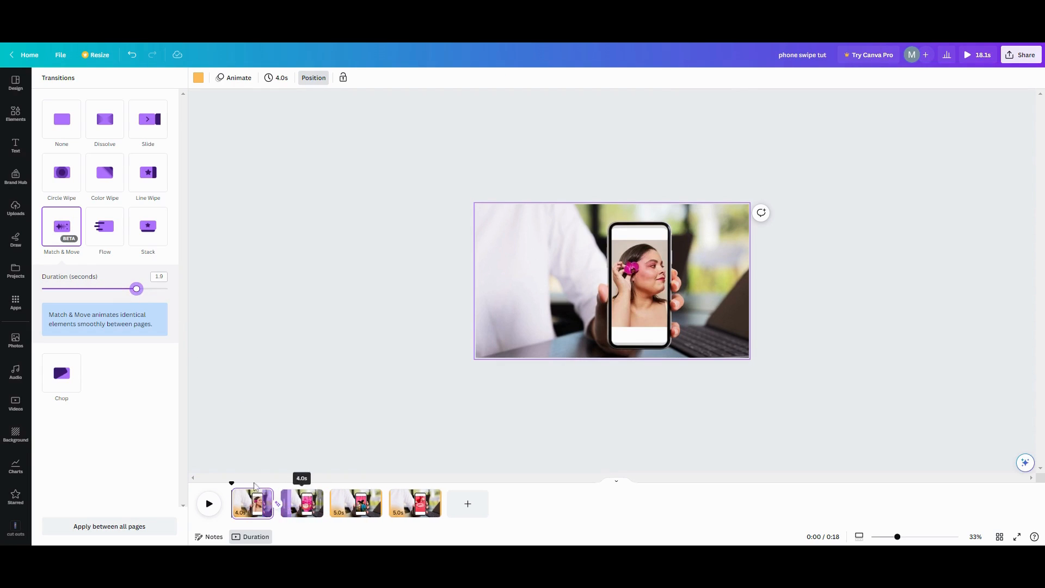
left_click(84, 528)
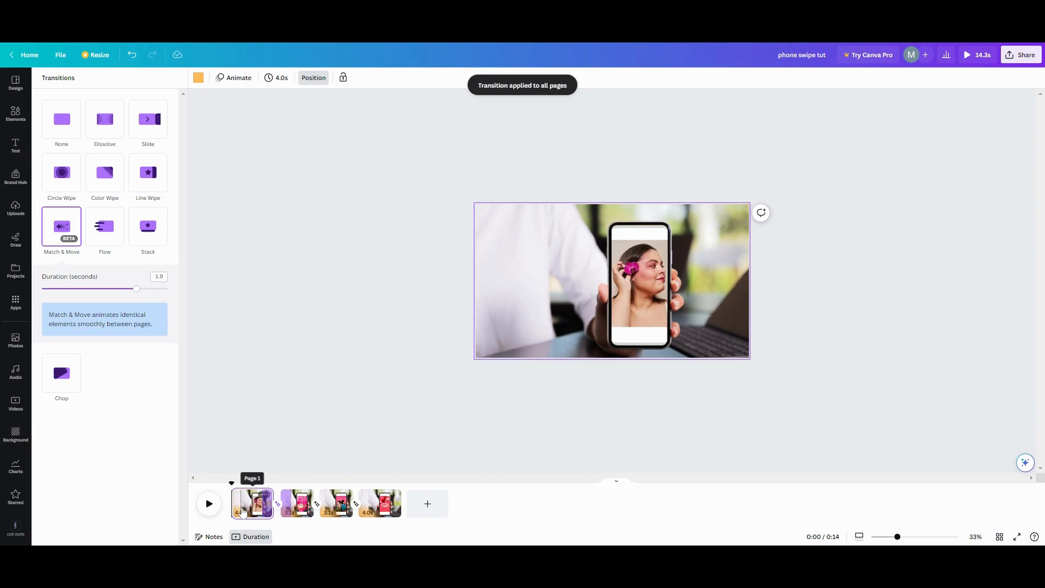
Set the timing to 1.5 seconds for all four pages and play the swipe animation
left_click(281, 79)
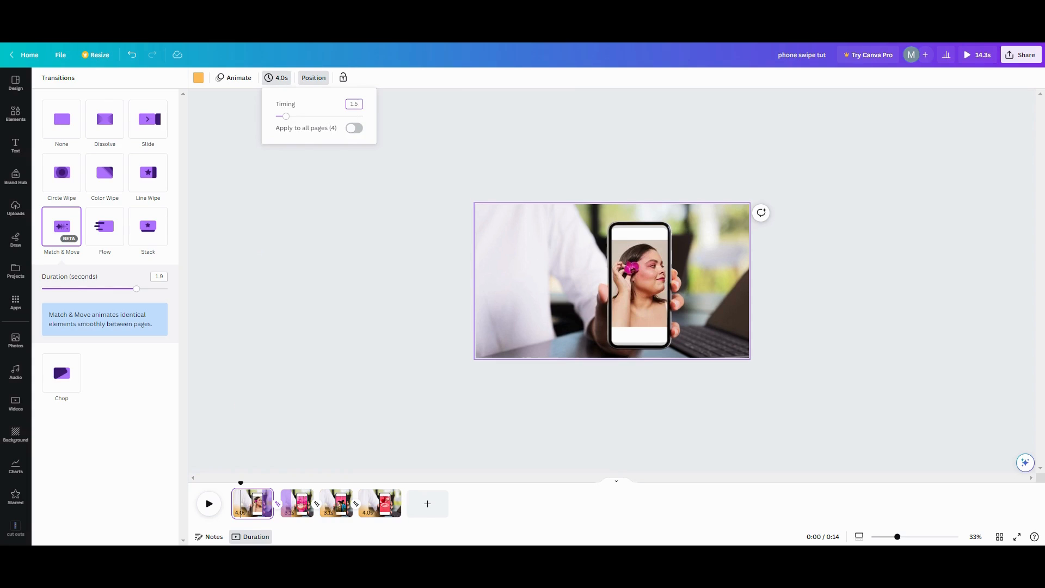
type("1.5")
key("Return")
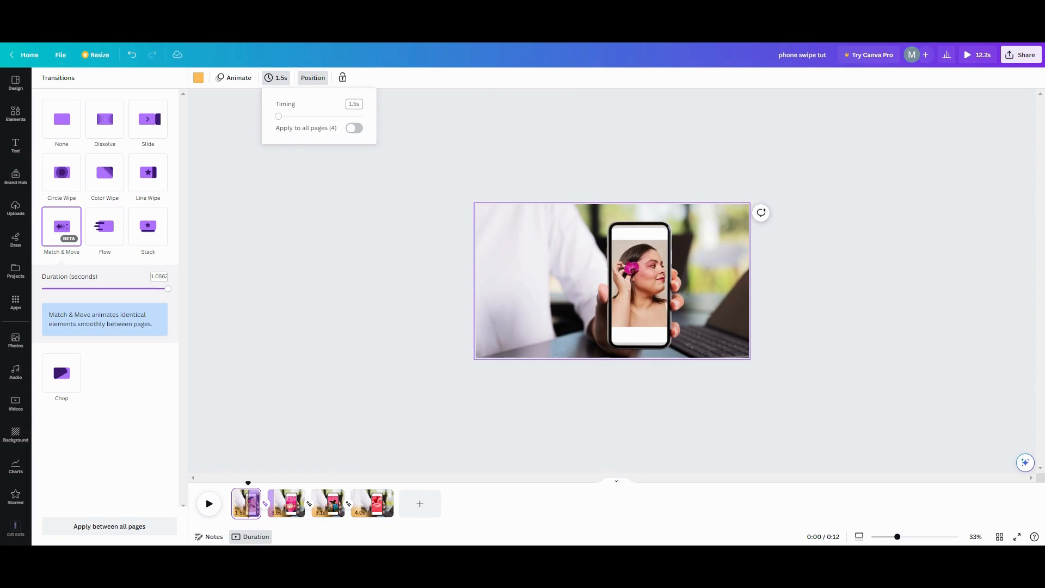
left_click(354, 129)
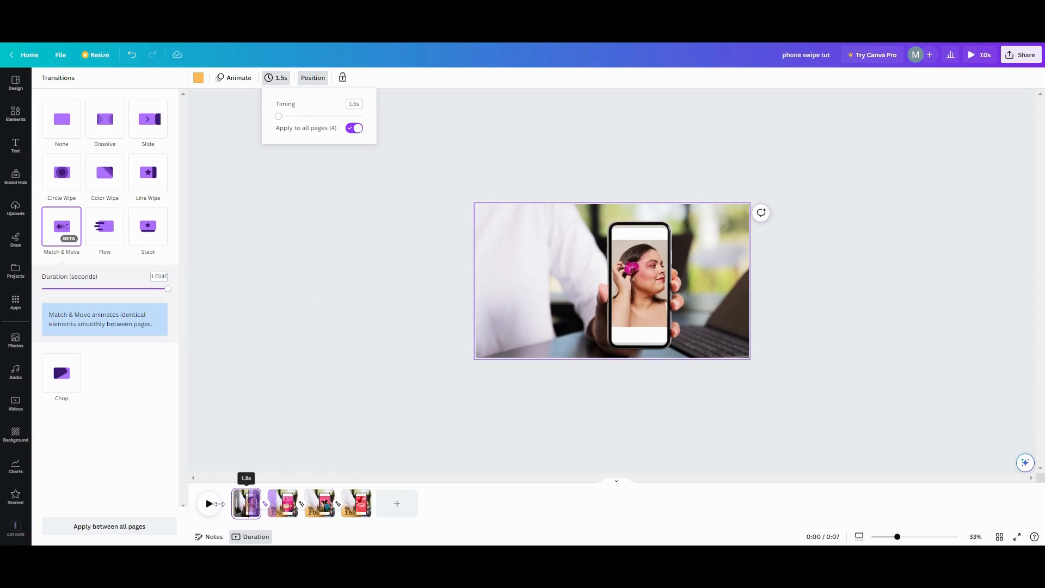
left_click(217, 505)
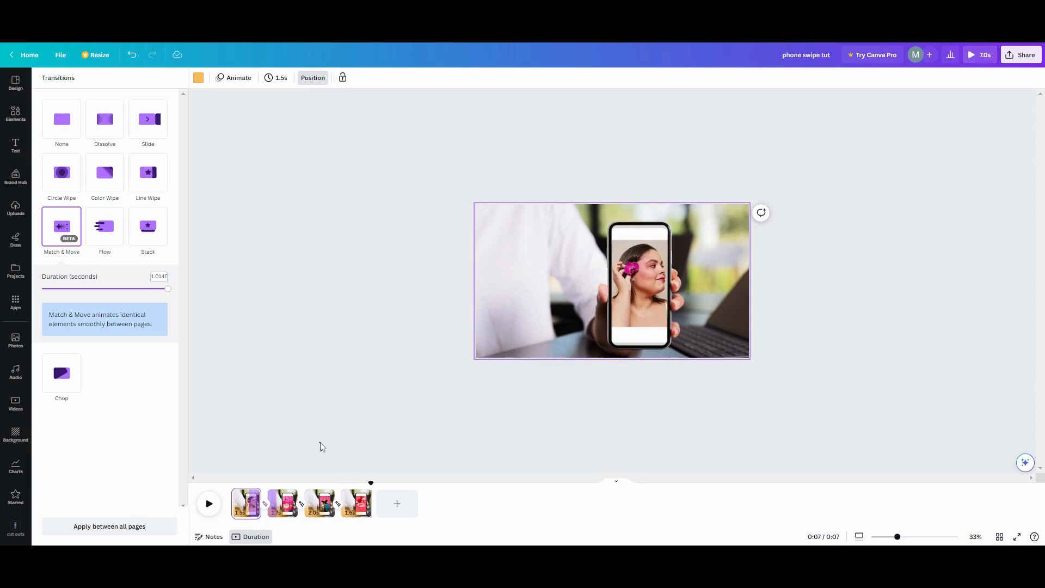
Download all four pages of the design as an MP4 video
left_click(374, 484)
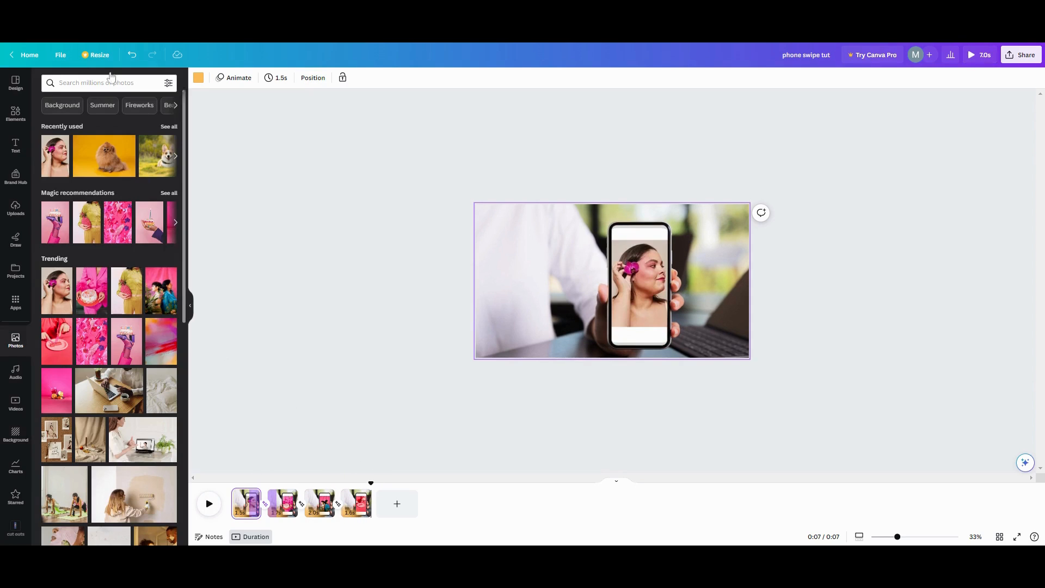
left_click(60, 57)
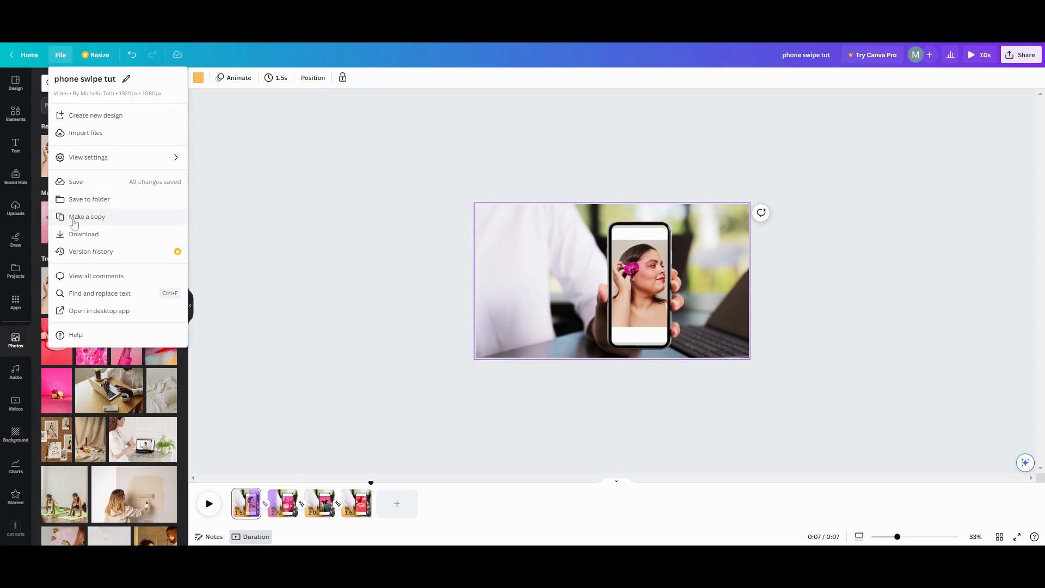
left_click(82, 234)
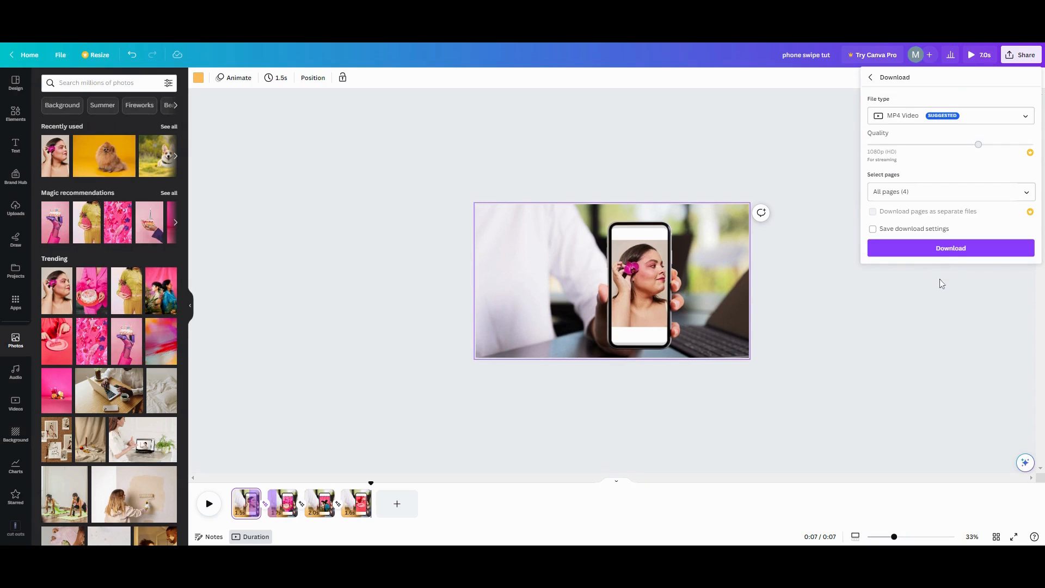
left_click(940, 252)
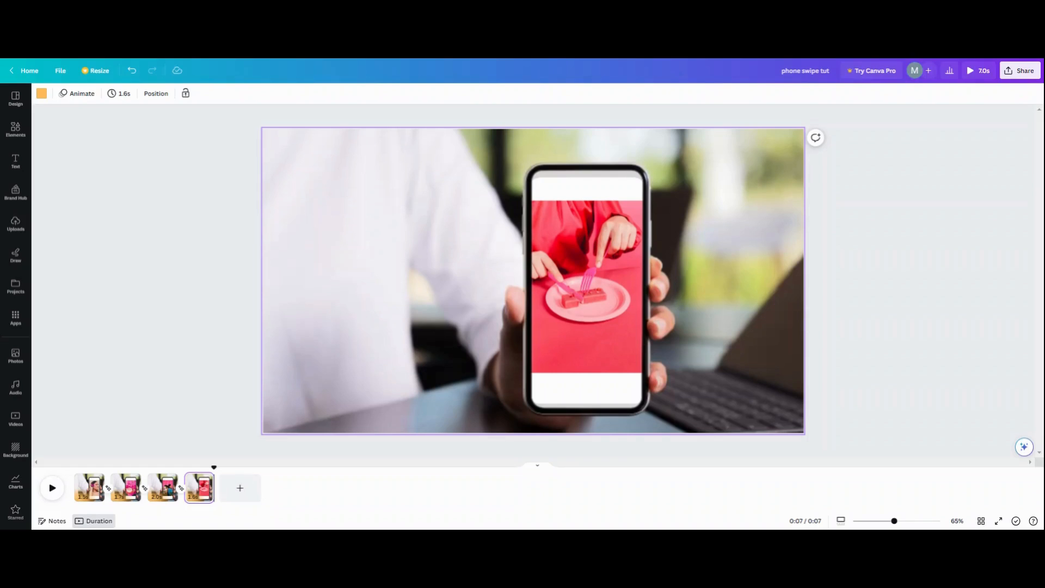
Add two blank pages at the end and set the uploaded phone swipe video as the last page's background
left_click(241, 488)
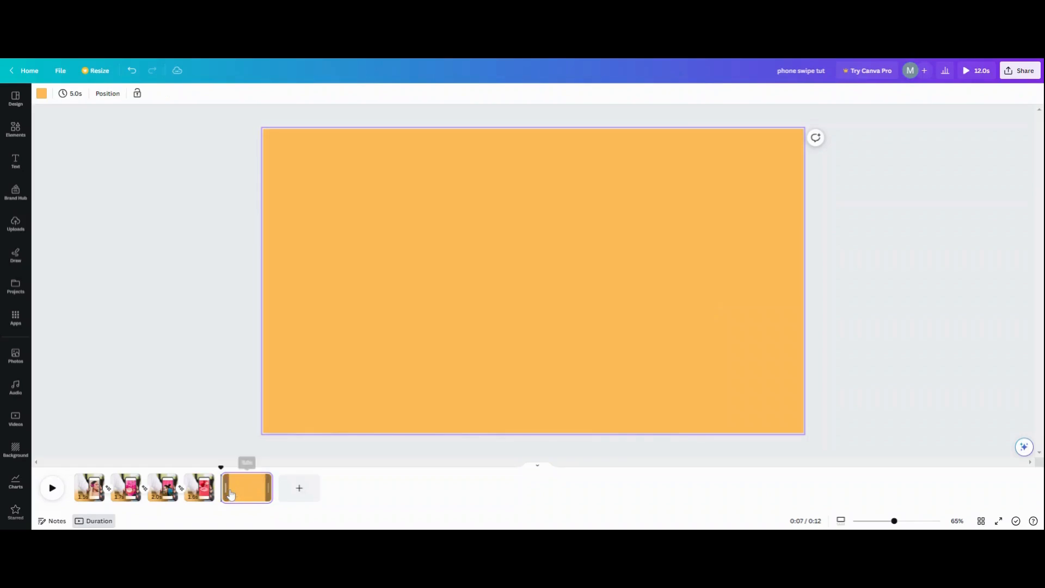
left_click(311, 499)
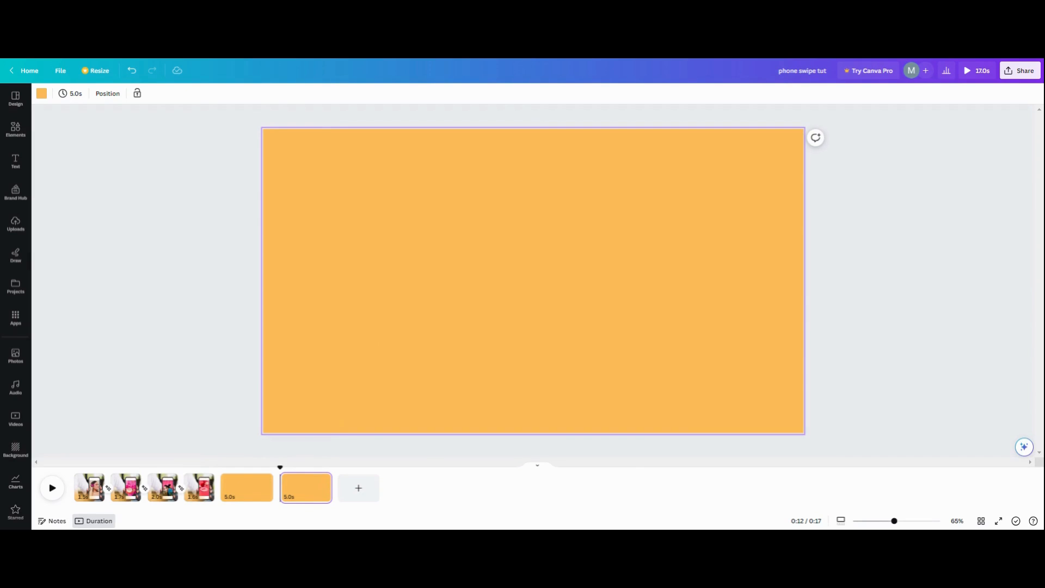
left_click(15, 224)
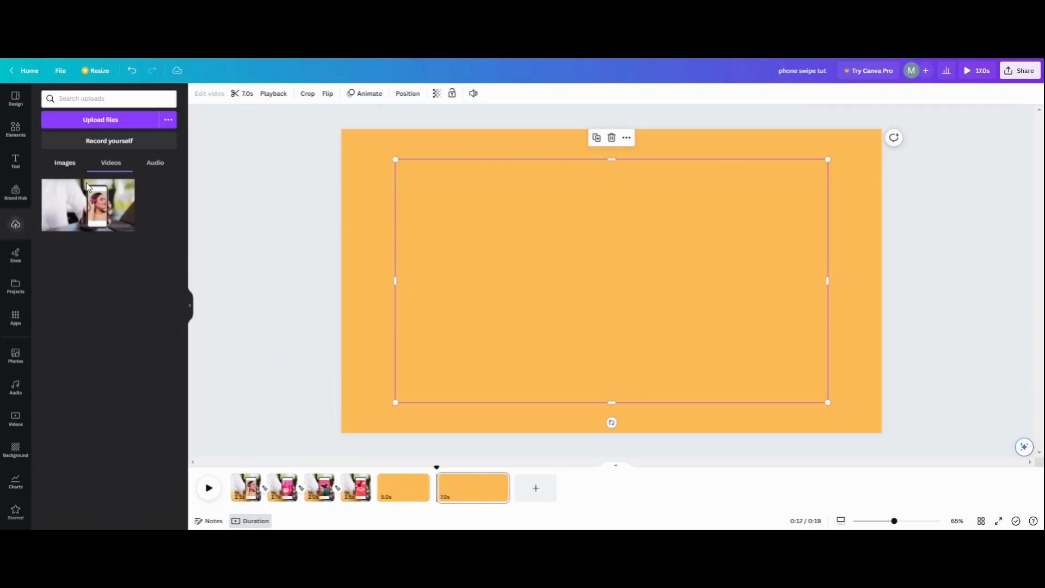
left_click(627, 137)
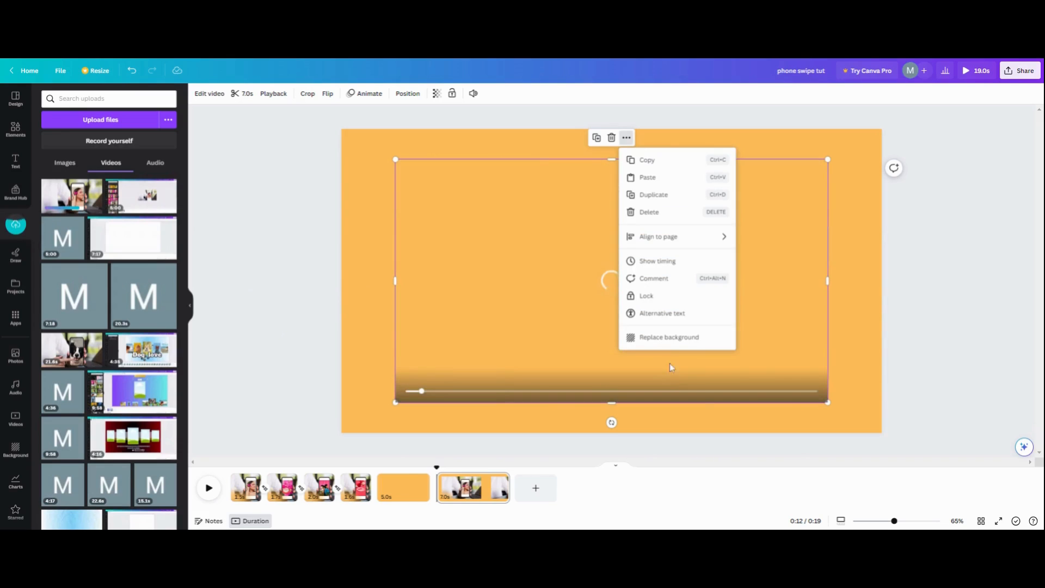
left_click(644, 344)
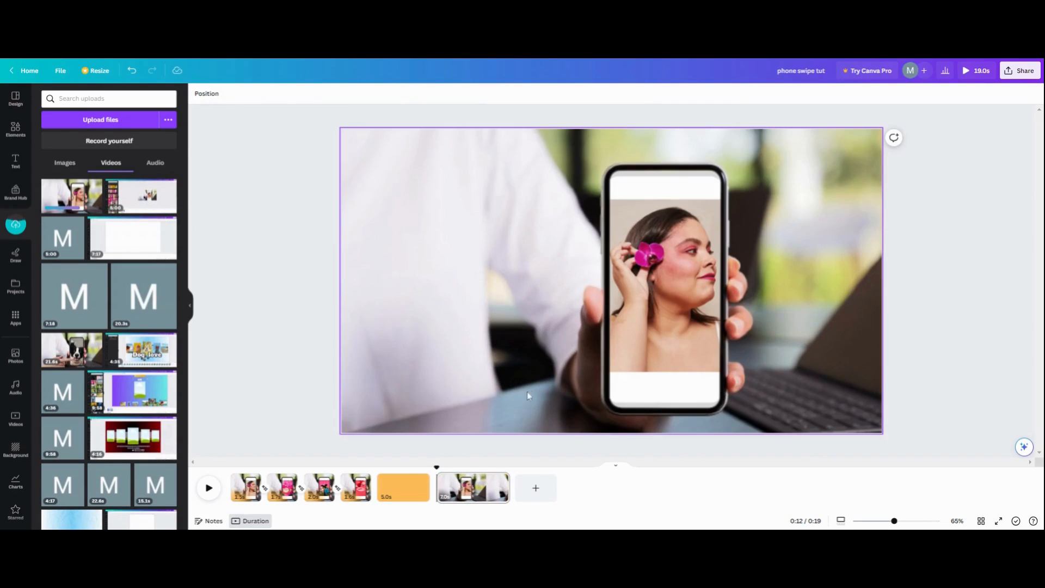
left_click(320, 390)
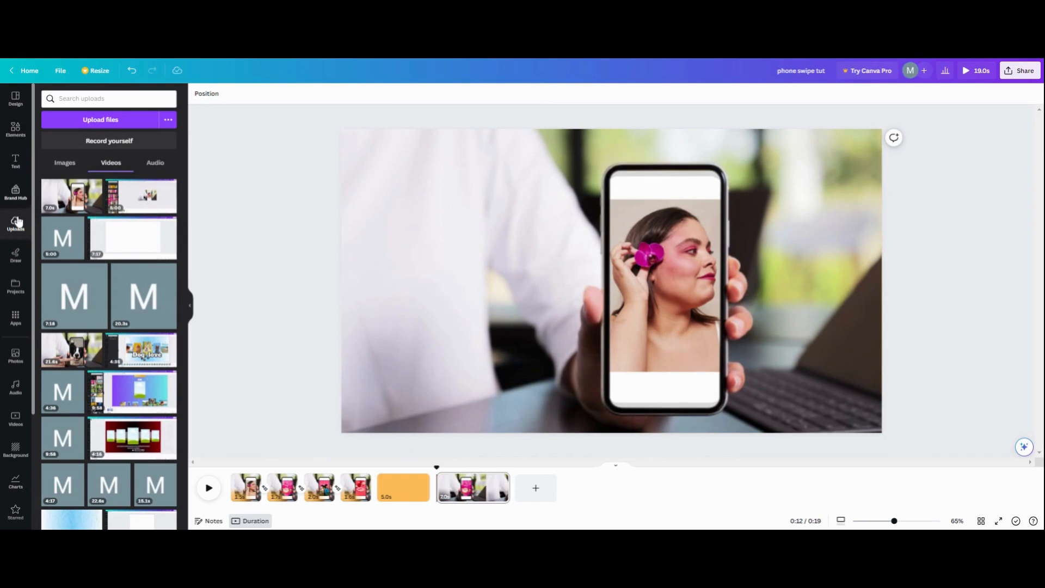
Add the pointing hand cutout from the recently used elements to the page with the video background
left_click(16, 130)
scroll(102, 187, "down", 2)
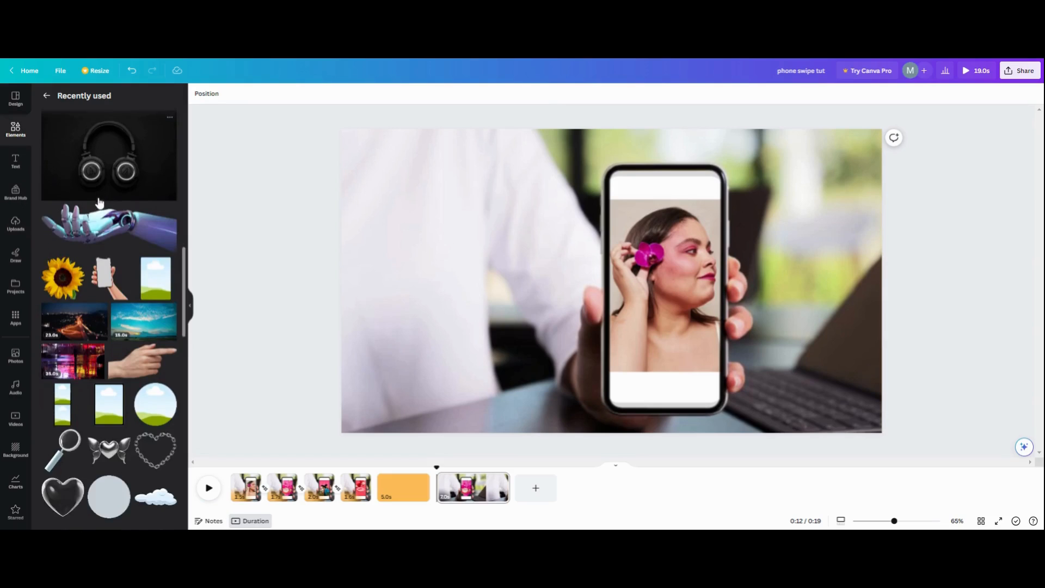
scroll(98, 201, "up", 8)
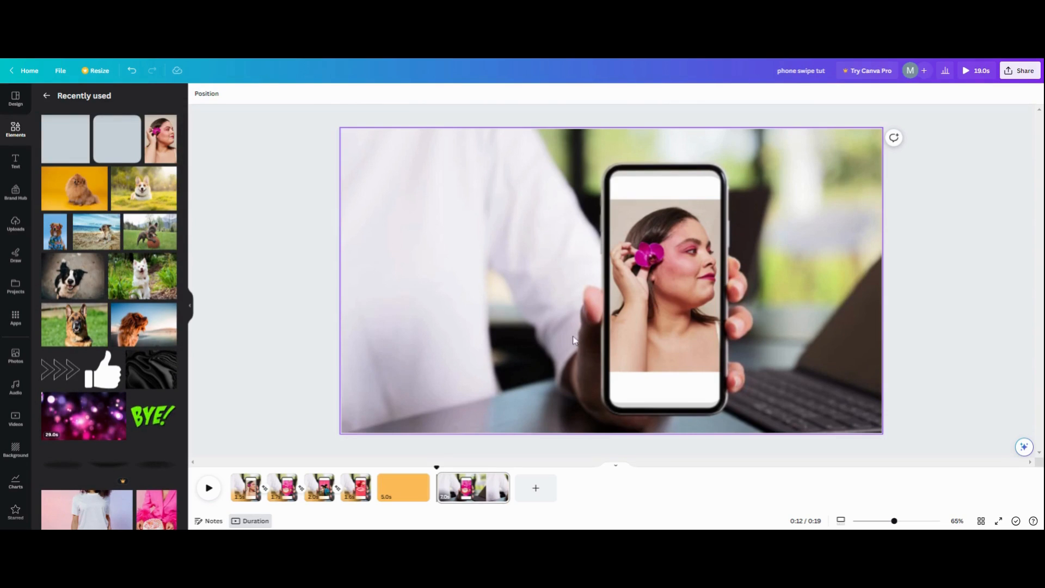
scroll(82, 315, "down", 5)
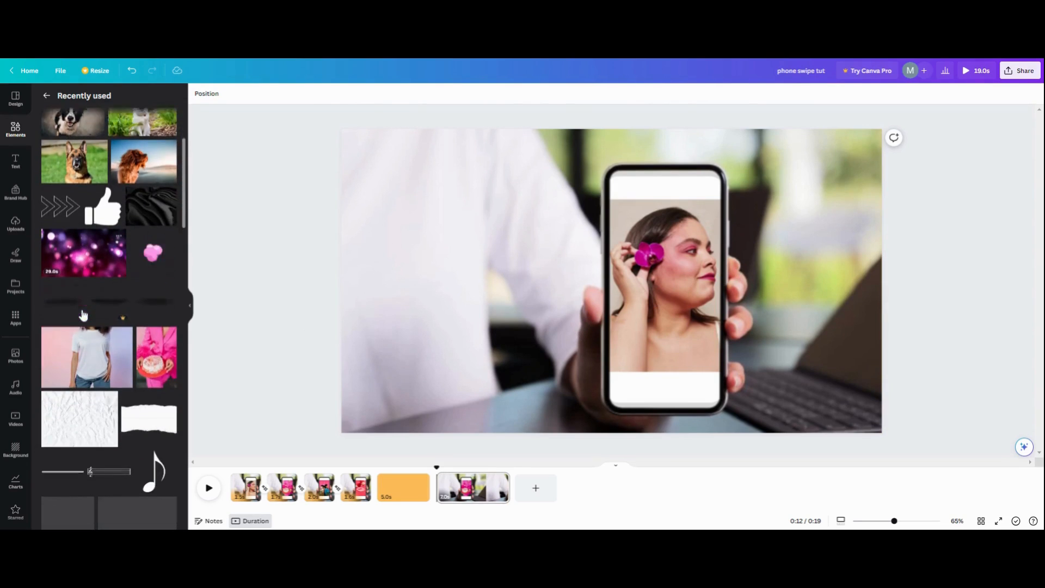
scroll(83, 314, "down", 5)
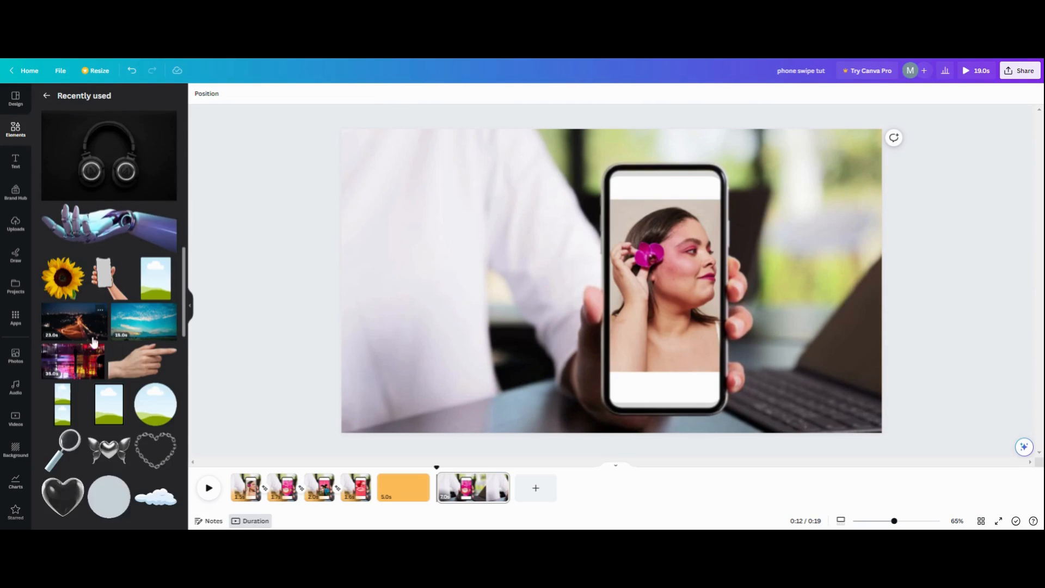
left_click(123, 369)
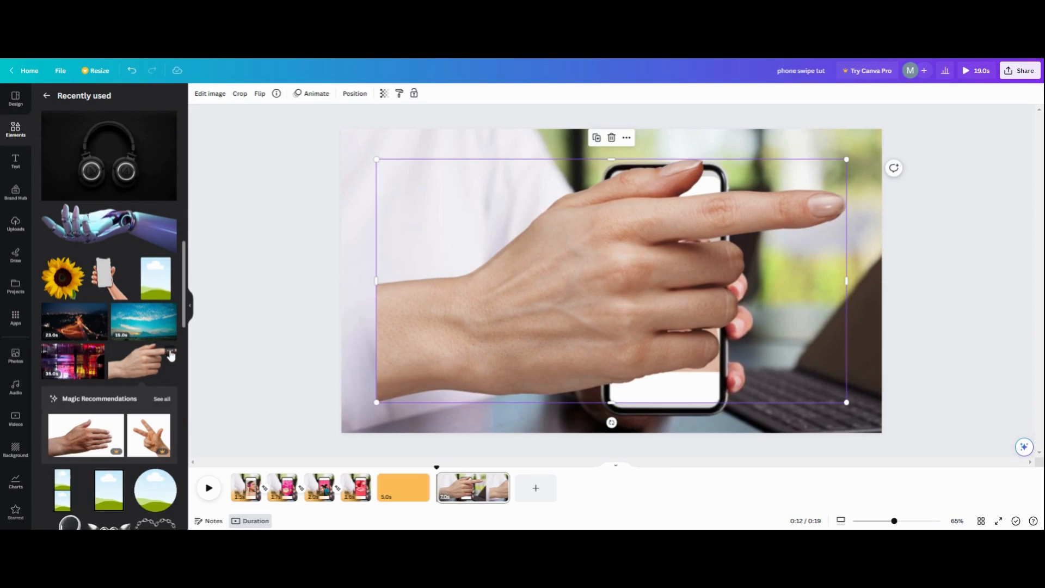
View the hand image's source details and look for the Pixabay app among the available apps
left_click(171, 355)
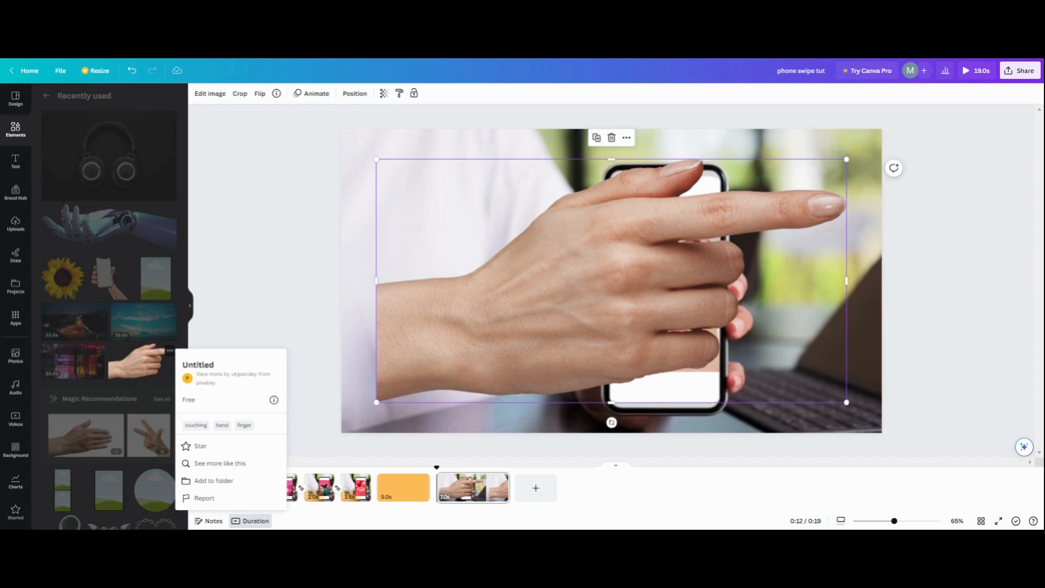
left_click(16, 317)
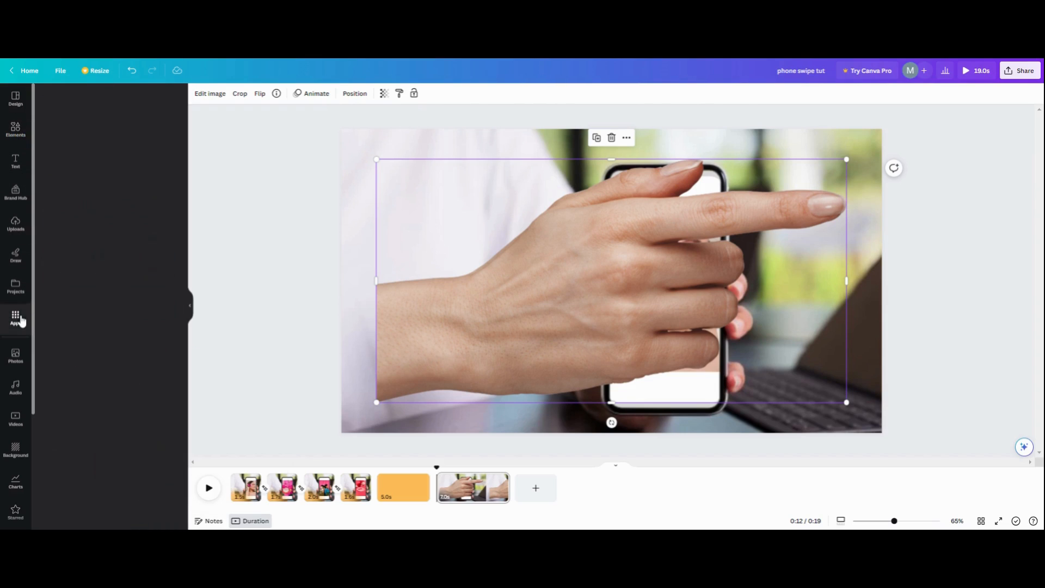
scroll(129, 360, "down", 2)
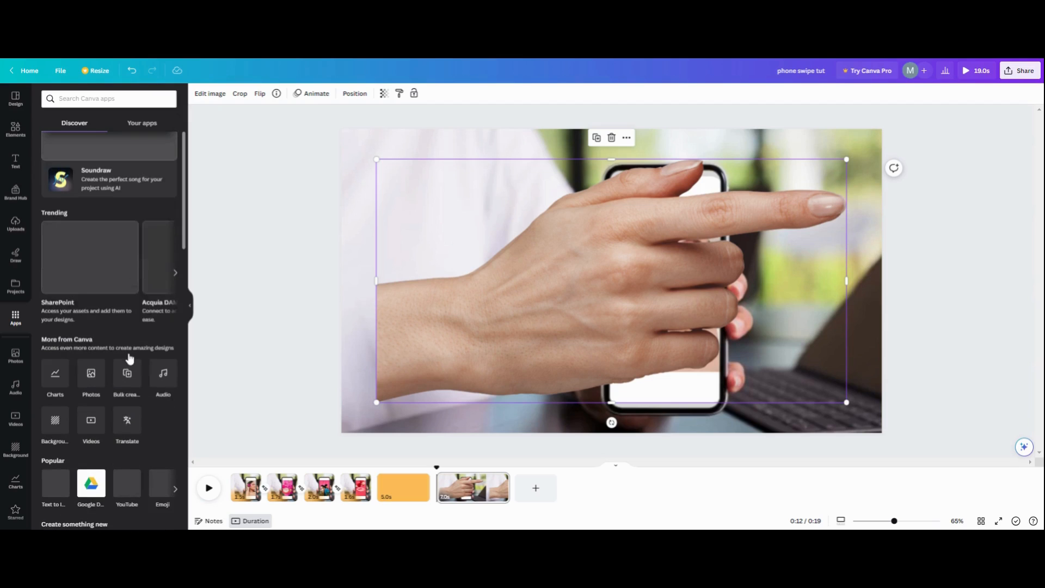
scroll(128, 357, "down", 7)
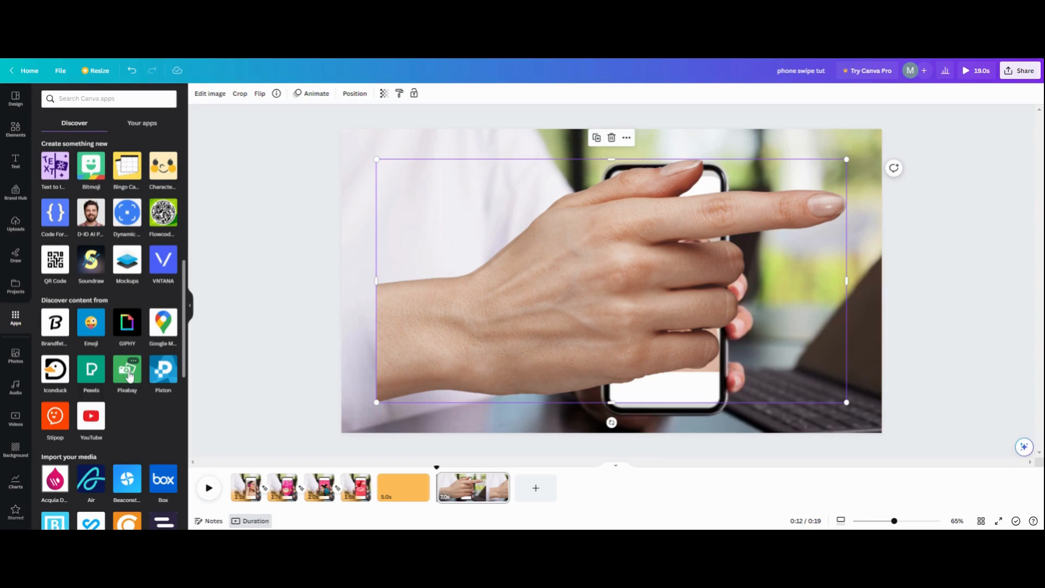
Shrink the hand to about half the page width and place it at the lower left with its fingertip on the phone screen's edge
left_click(191, 312)
left_click_drag(416, 359, 344, 398)
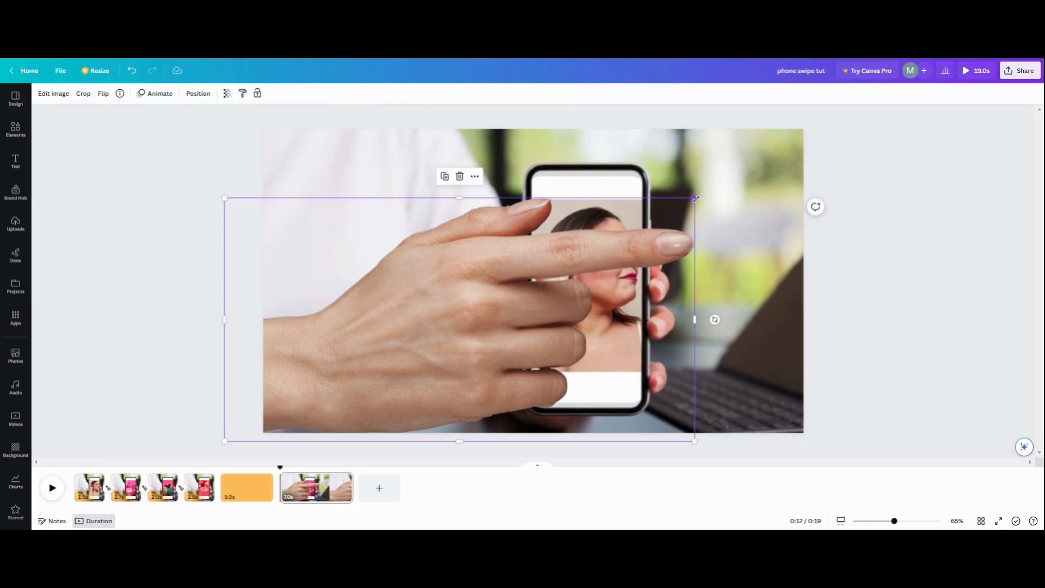
left_click_drag(695, 199, 474, 247)
left_click_drag(359, 335, 387, 337)
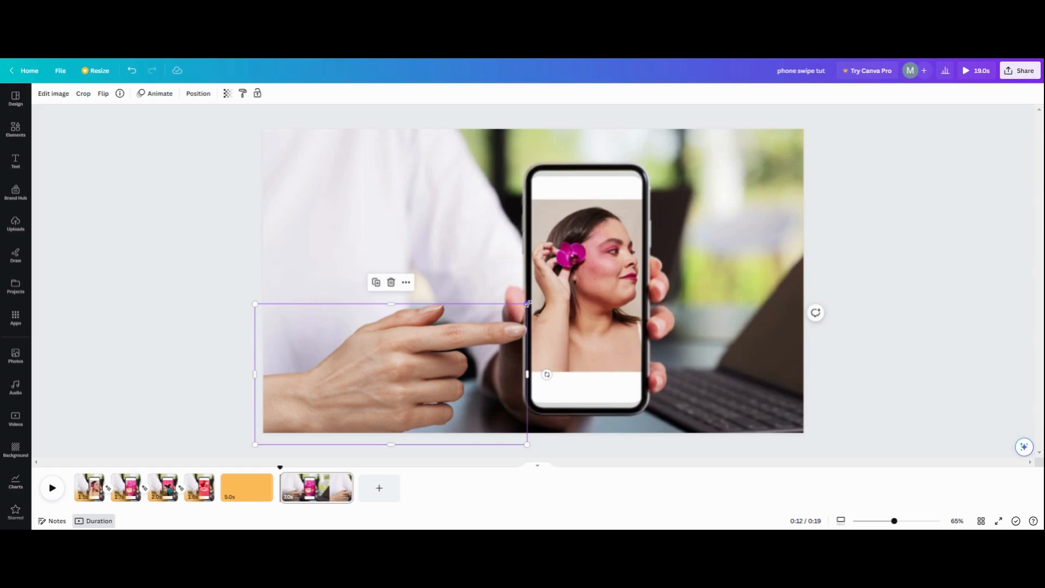
left_click_drag(528, 304, 537, 298)
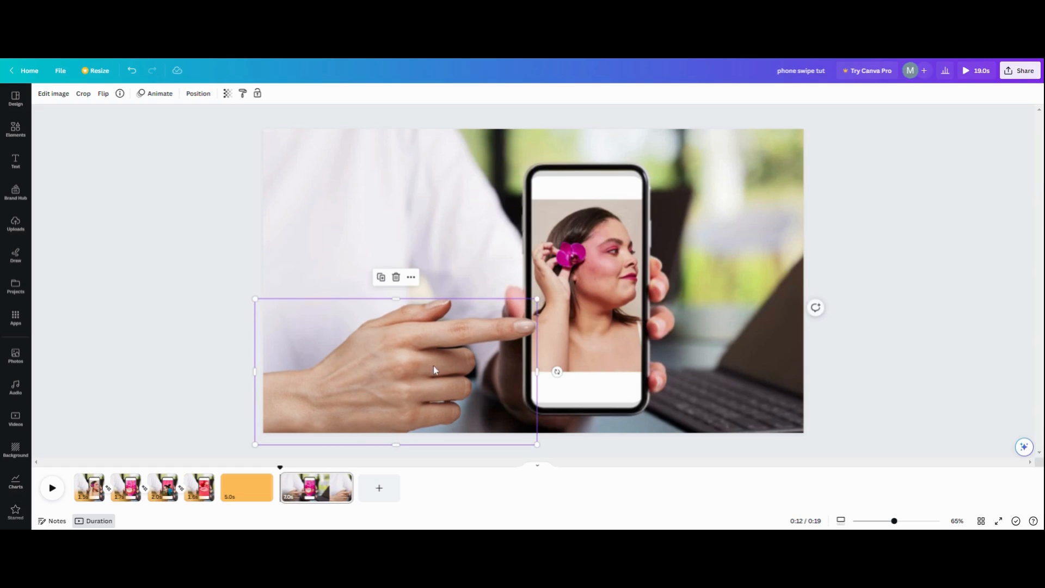
left_click_drag(434, 366, 438, 366)
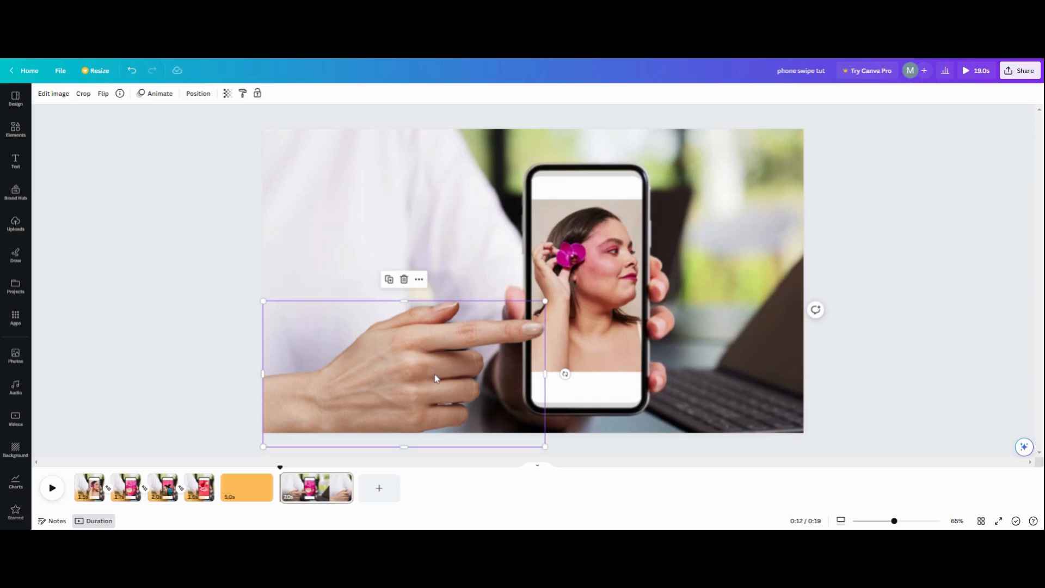
left_click_drag(435, 378, 433, 379)
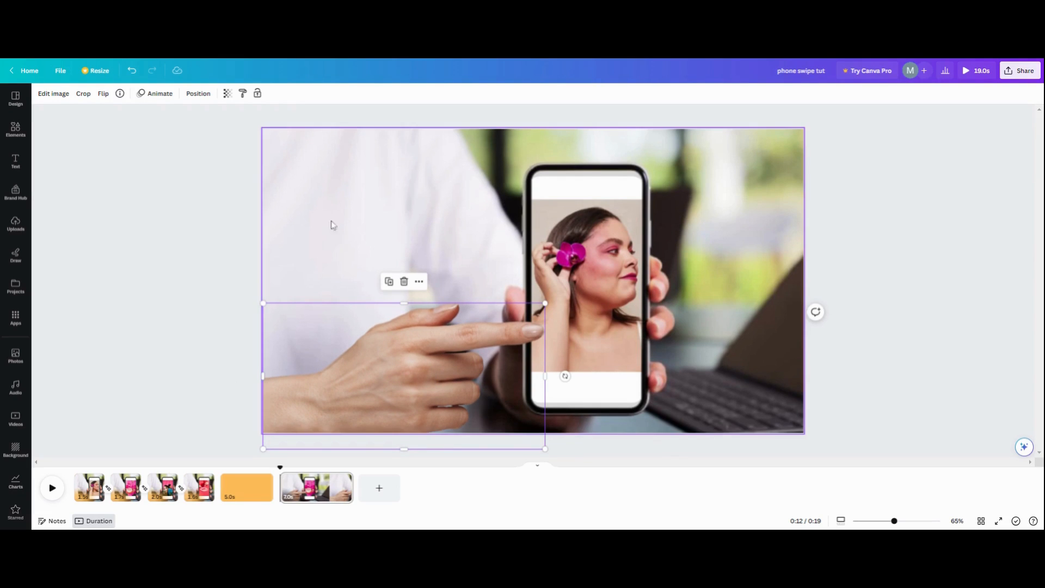
scroll(330, 221, "up", 2)
left_click(311, 169)
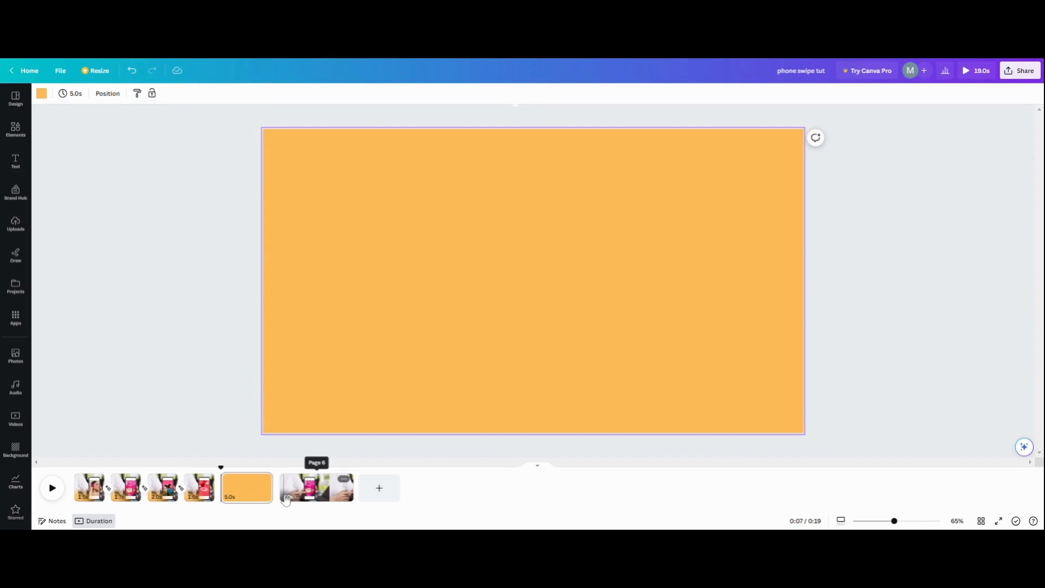
left_click(312, 486)
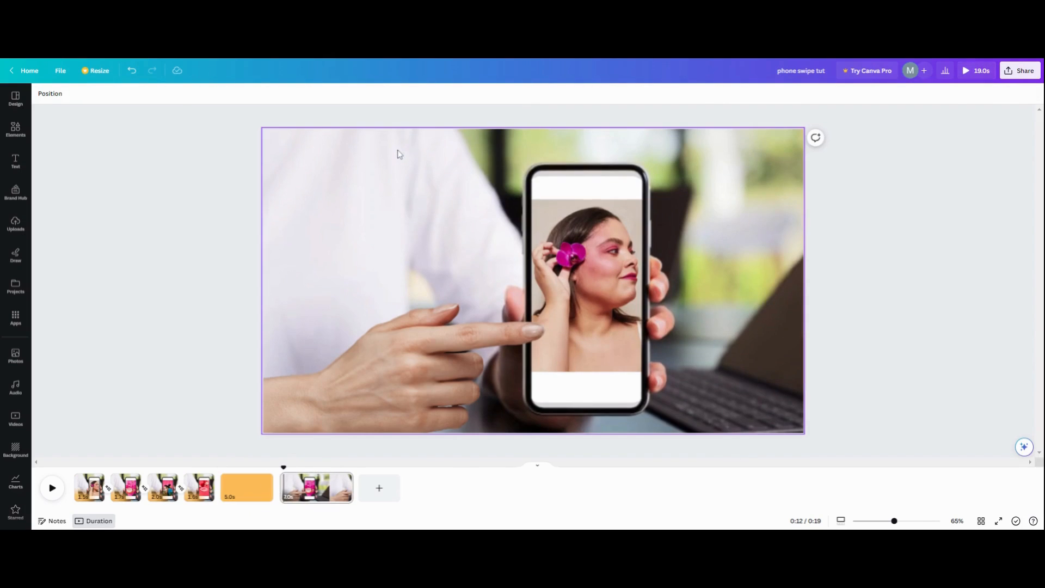
Detach the phone video from the last page's background and enlarge it to cover the whole page, centred vertically
left_click(403, 200)
right_click(403, 201)
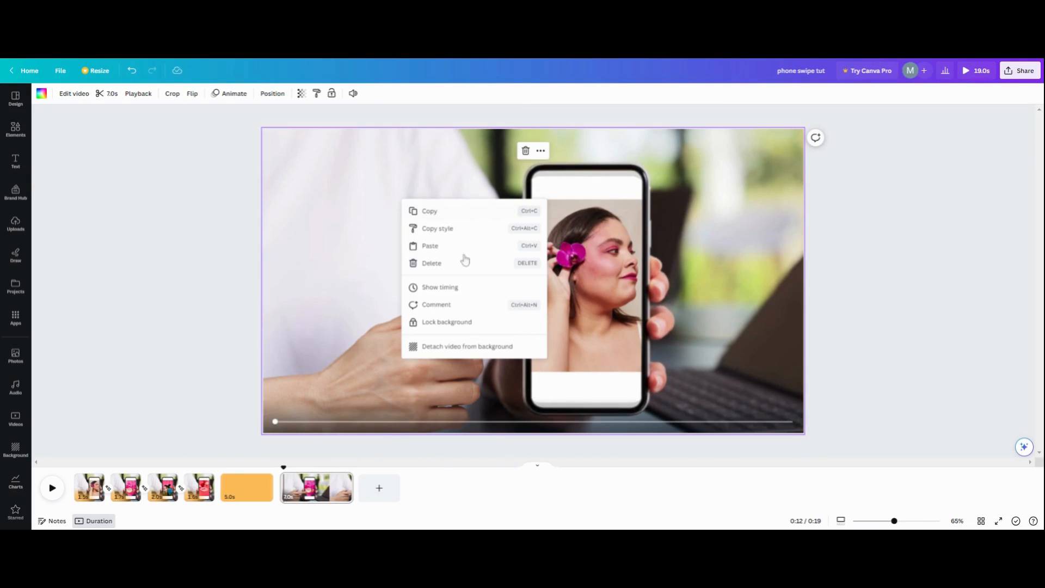
left_click(445, 345)
left_click_drag(318, 159, 170, 140)
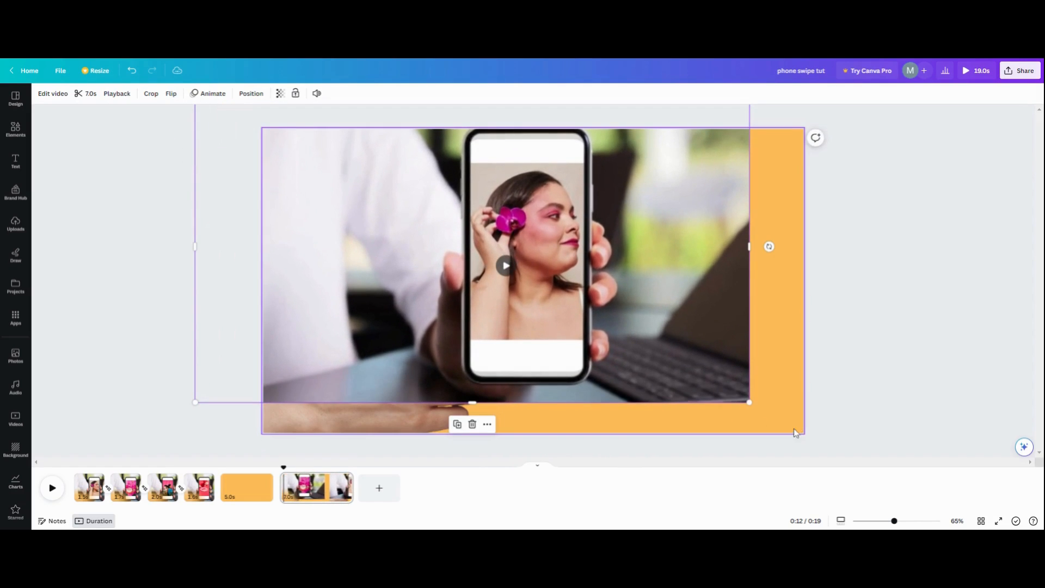
left_click_drag(751, 404, 795, 456)
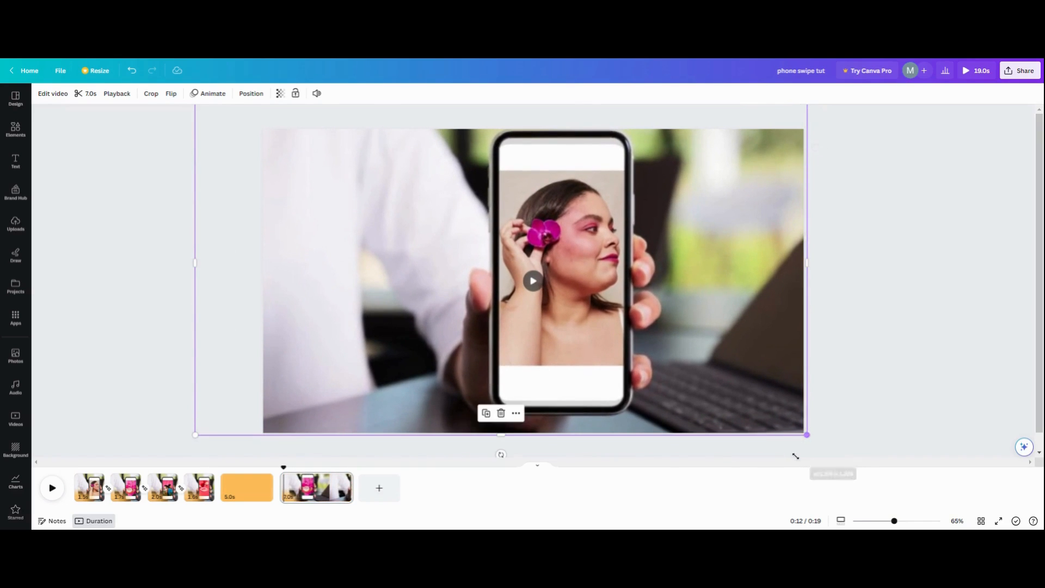
left_click_drag(440, 282, 442, 300)
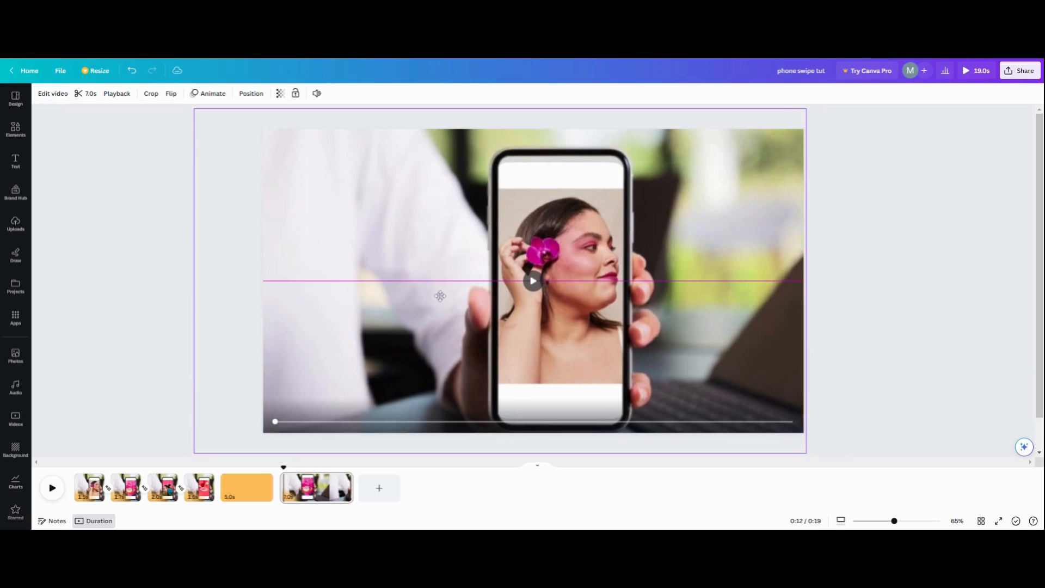
Move the hand layer above the phone video and shrink the hand slightly, keeping it at the page's lower left corner
left_click(117, 354)
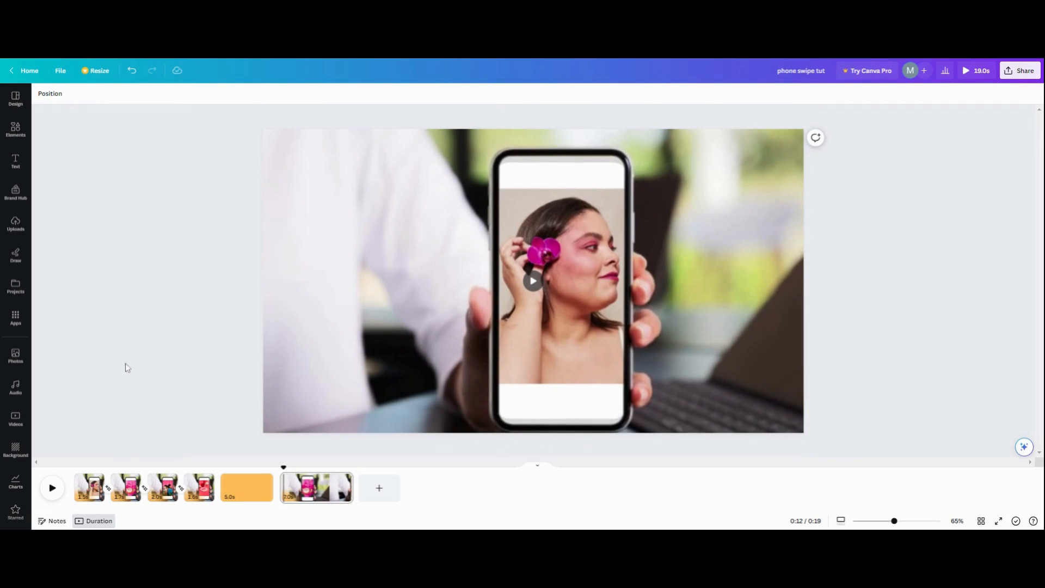
left_click(53, 96)
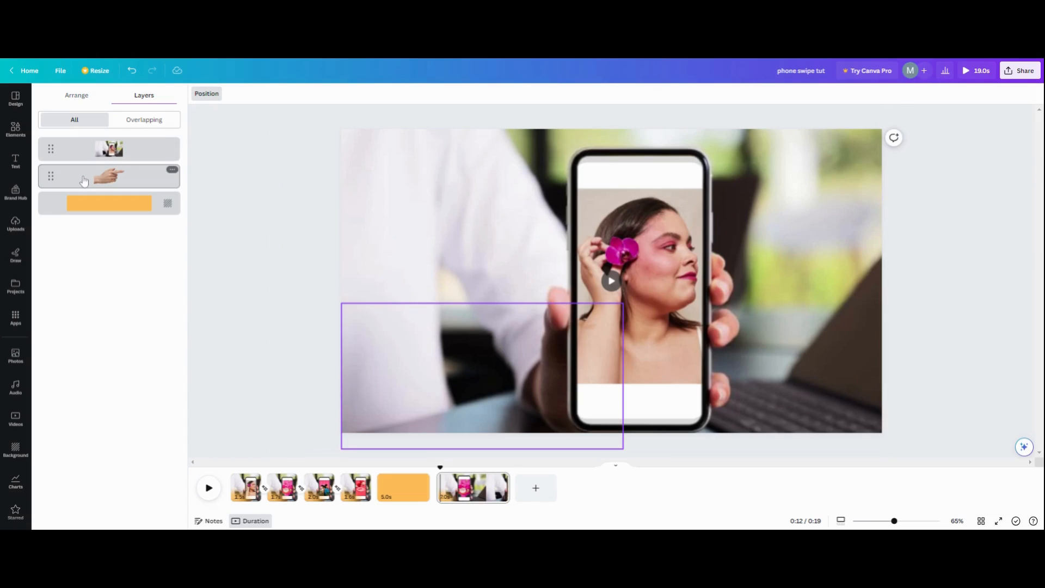
left_click_drag(84, 180, 102, 143)
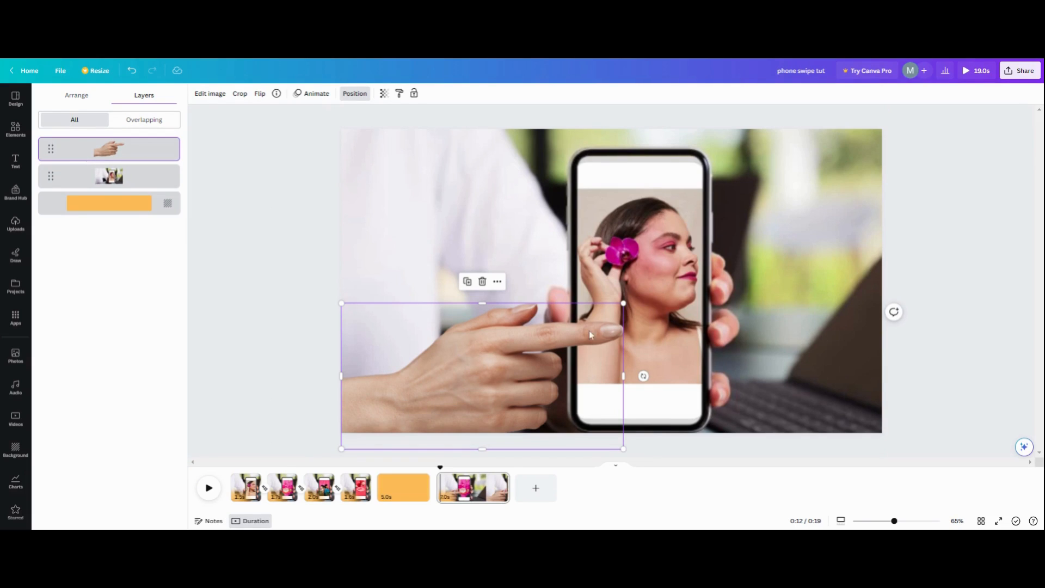
left_click_drag(620, 305, 585, 317)
left_click_drag(497, 381, 489, 389)
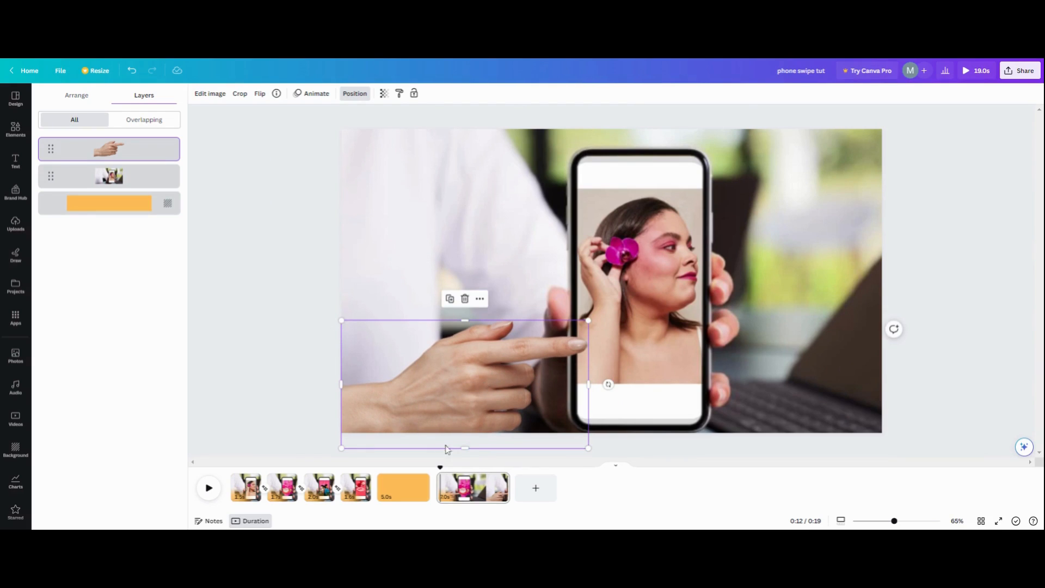
Find the moment just before the first swipe in the last page and split the page there, about 1.2 s in
left_click(445, 500)
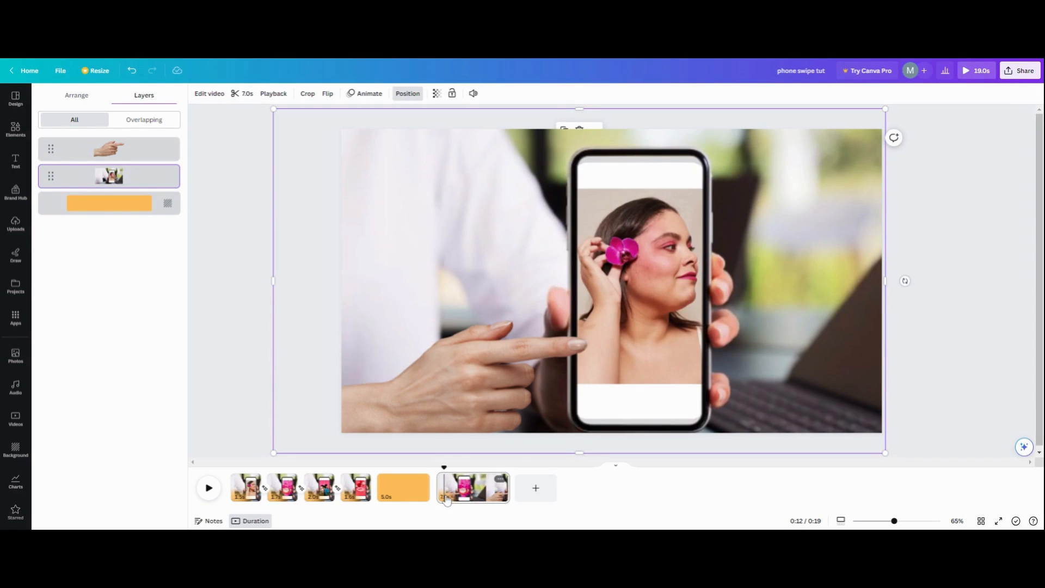
left_click(448, 499)
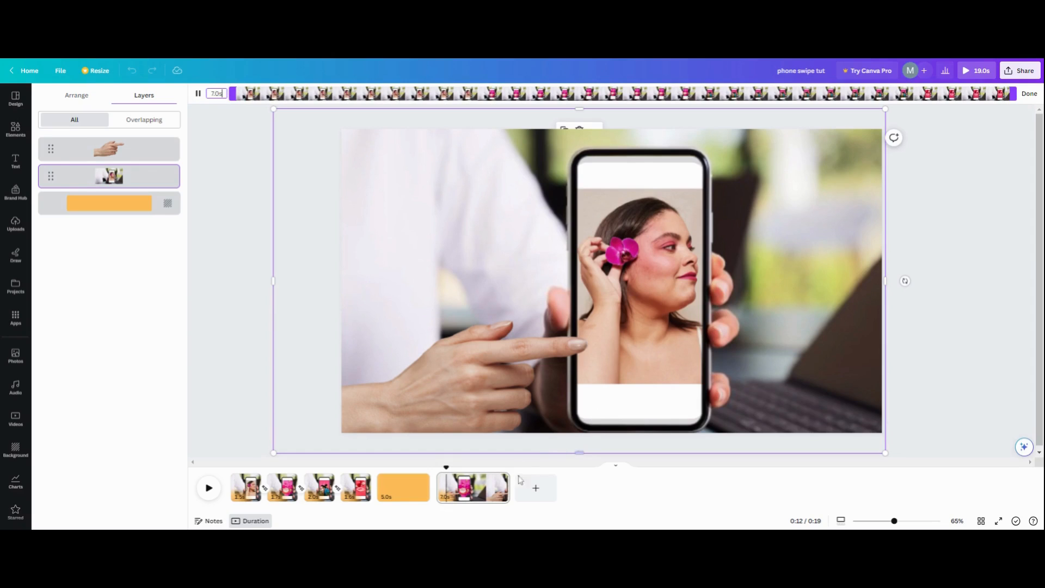
left_click(449, 495)
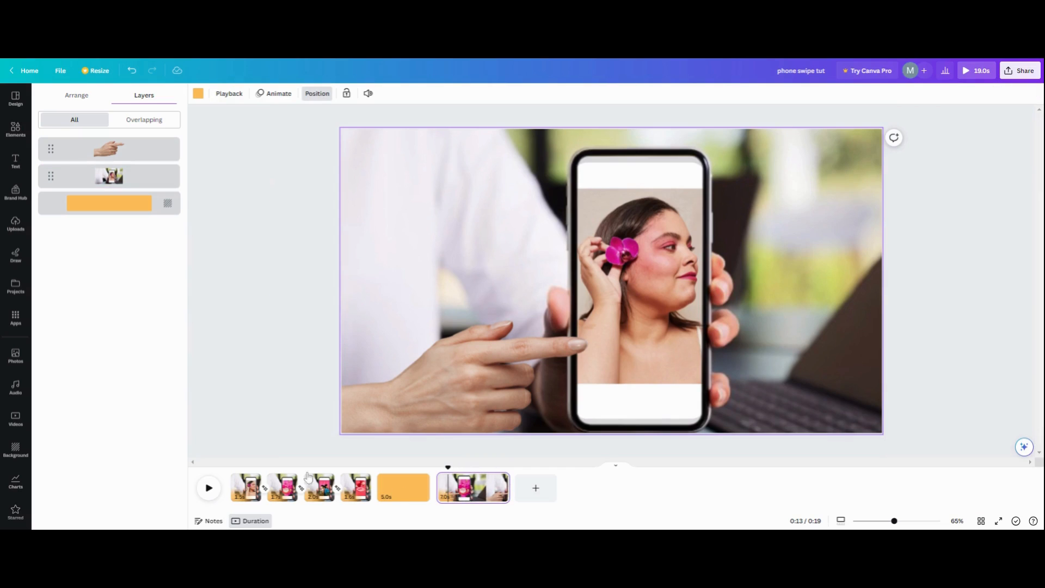
left_click(212, 491)
left_click(211, 492)
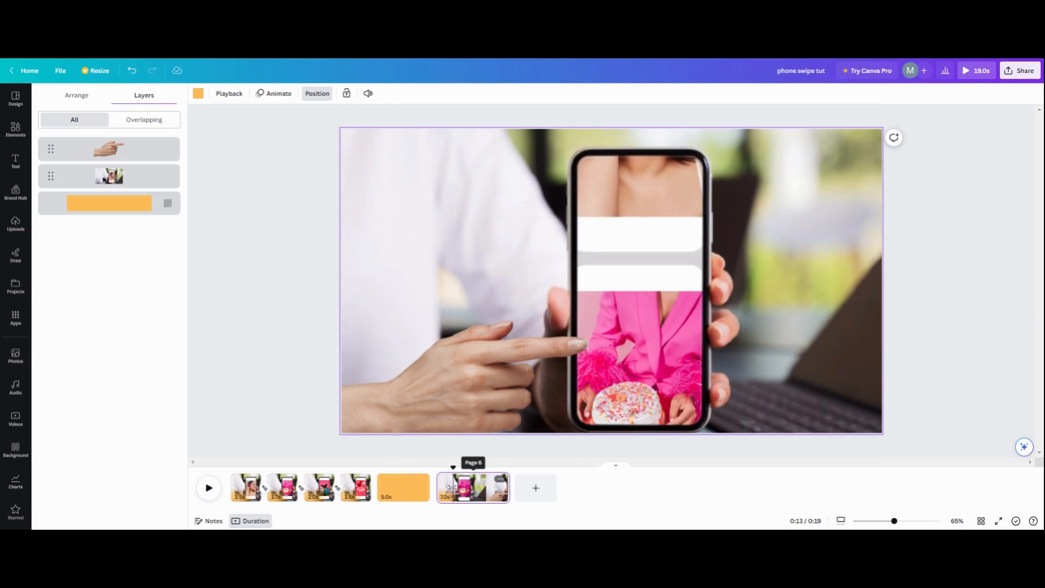
left_click(451, 489)
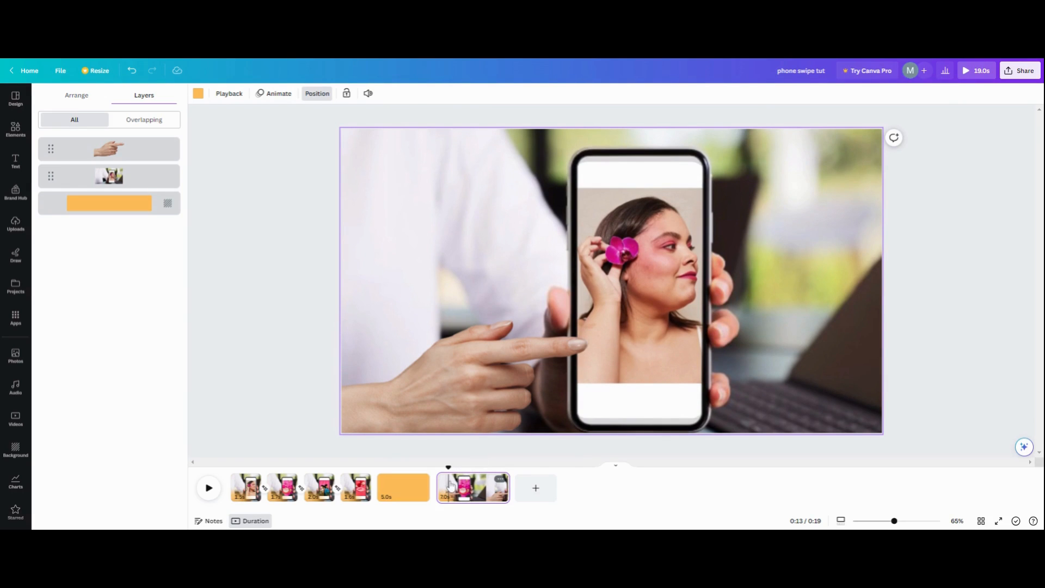
right_click(449, 484)
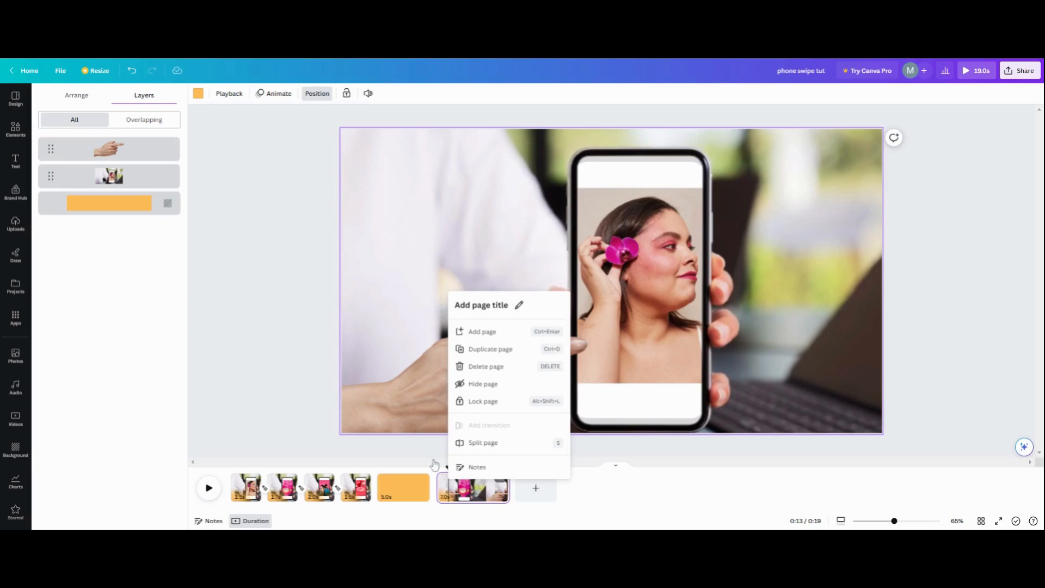
left_click(483, 443)
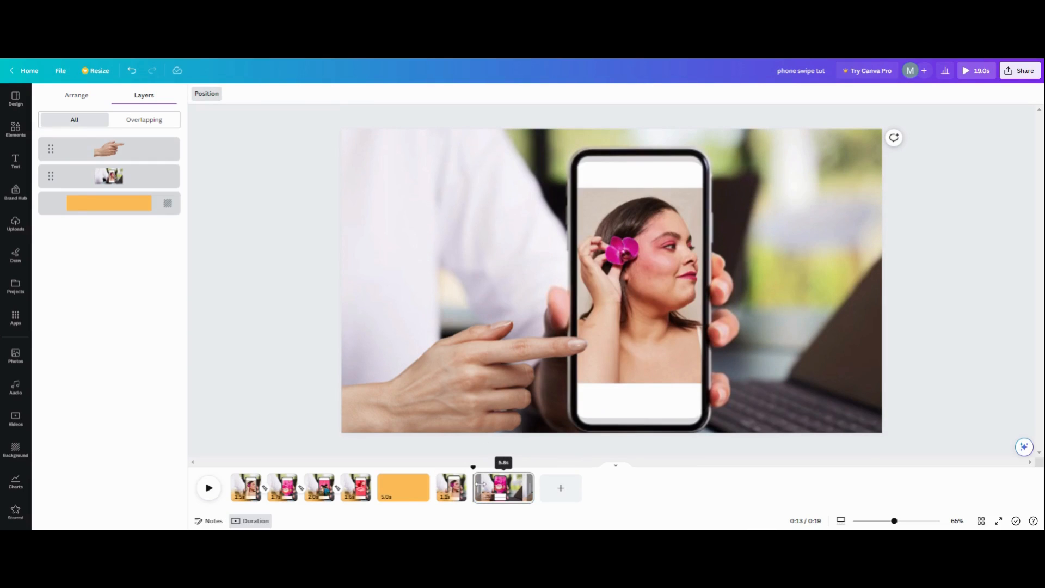
Try to record a custom upward swipe path for the hand on the 5.8 s page
left_click(459, 401)
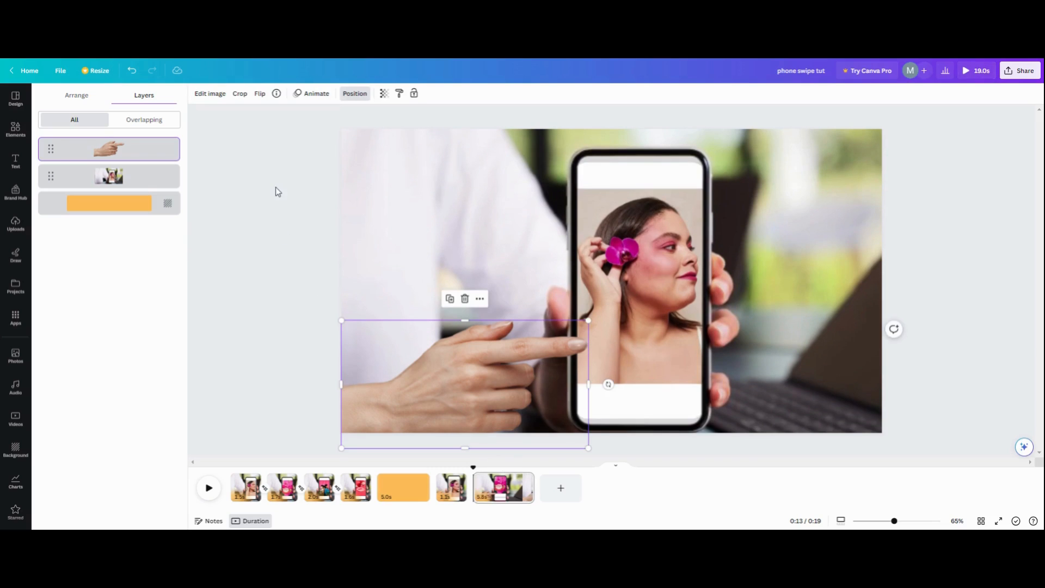
left_click(311, 93)
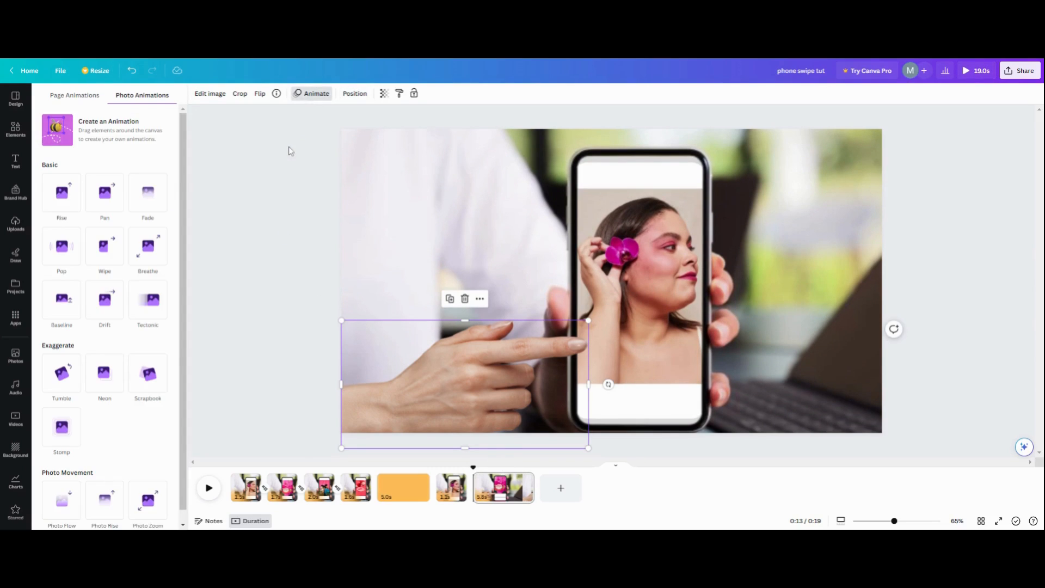
left_click(131, 135)
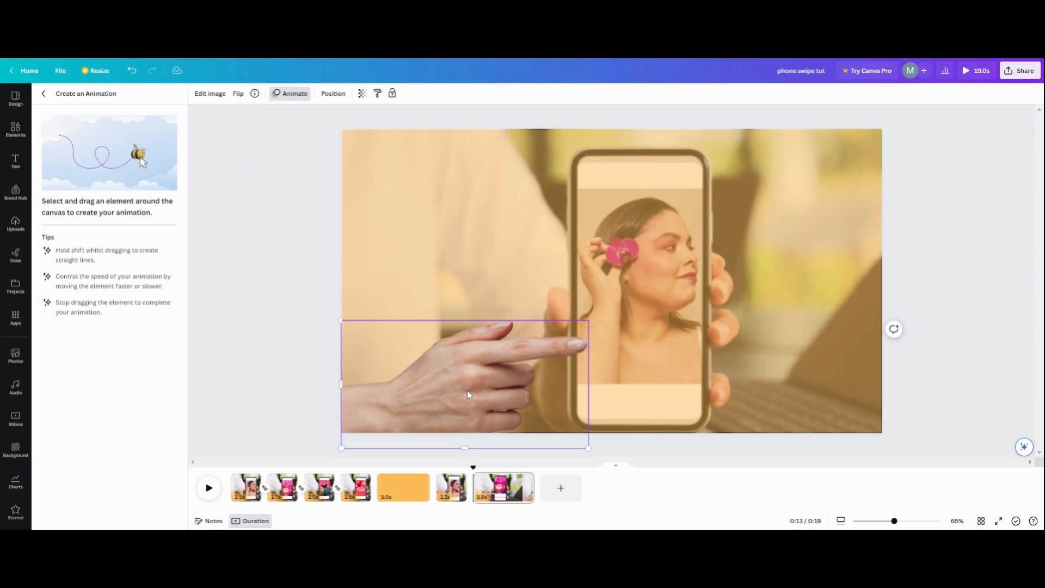
left_click_drag(466, 423, 468, 377)
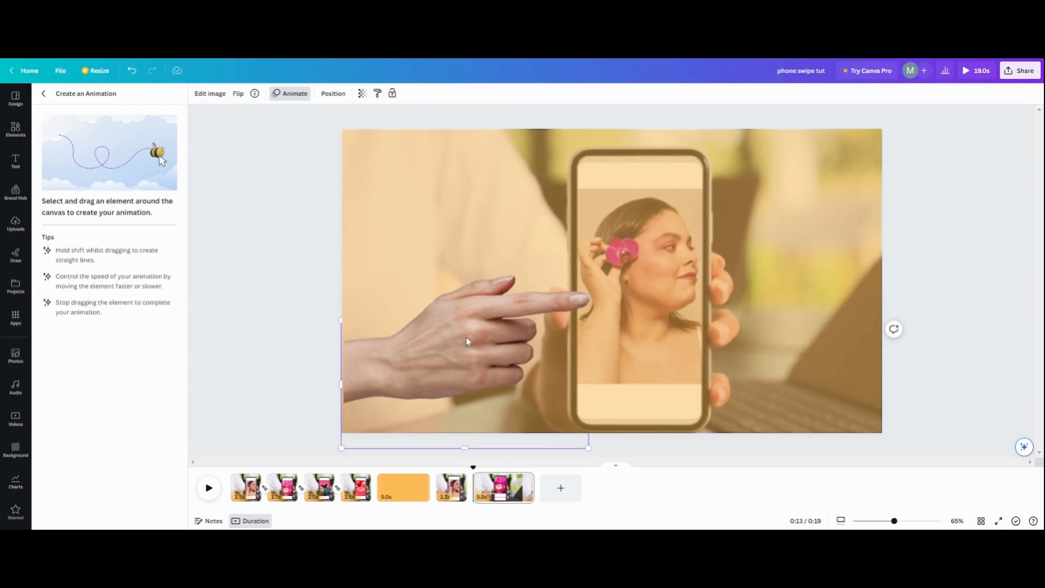
left_click_drag(466, 340, 467, 341)
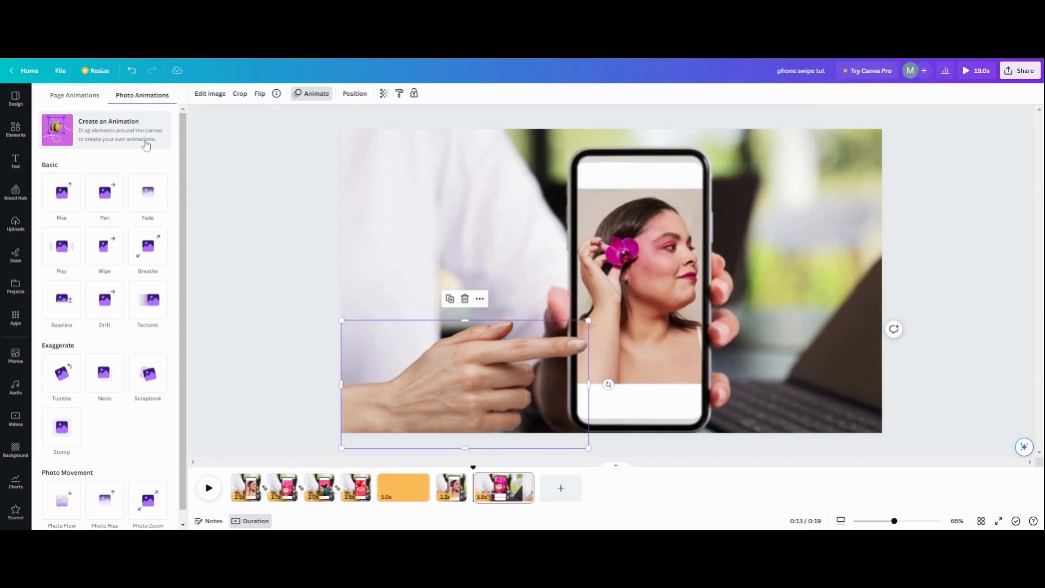
left_click(144, 140)
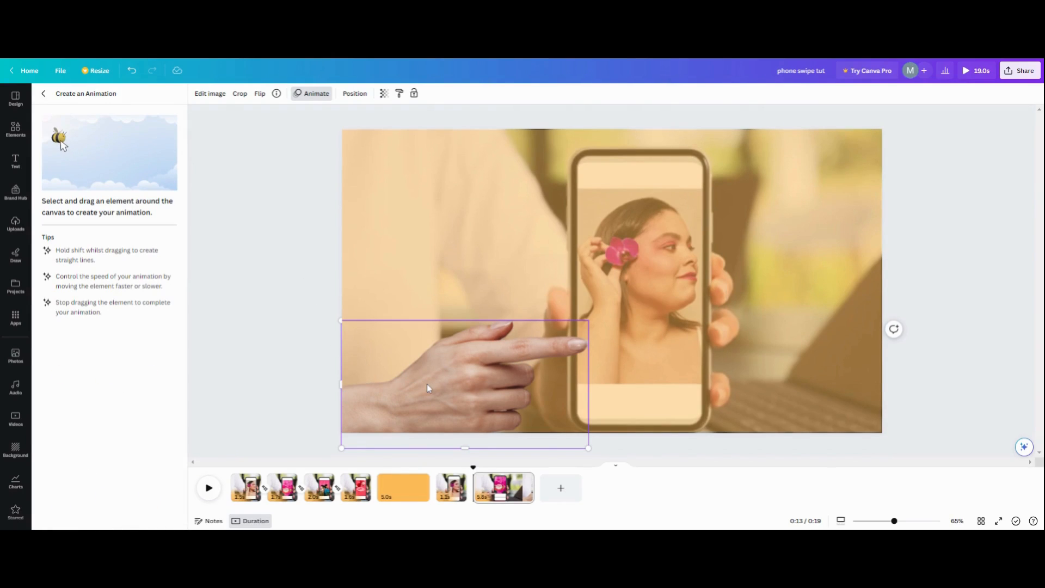
mouse_move(426, 384)
left_mouse_down()
mouse_move(440, 389)
mouse_move(466, 319)
mouse_move(466, 402)
left_mouse_up()
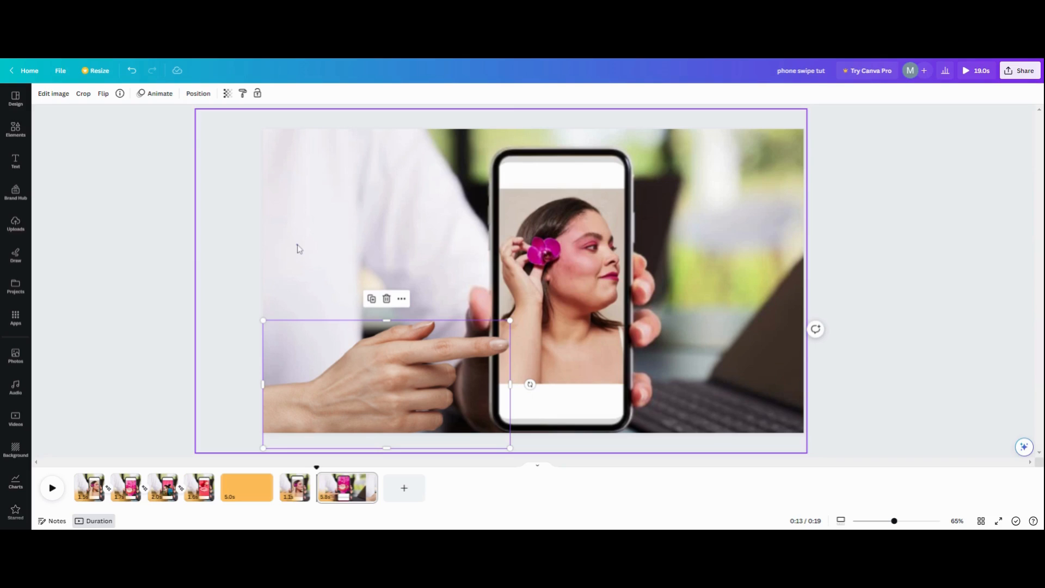
Try a custom vertical swipe path for the hand with the Steady movement style, and delete the path
left_click(163, 97)
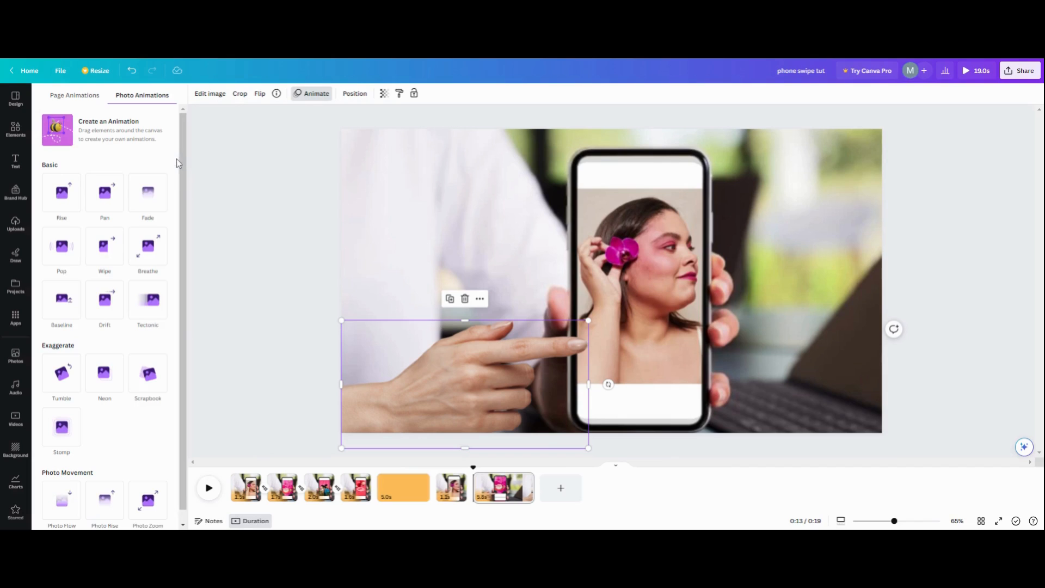
left_click(136, 143)
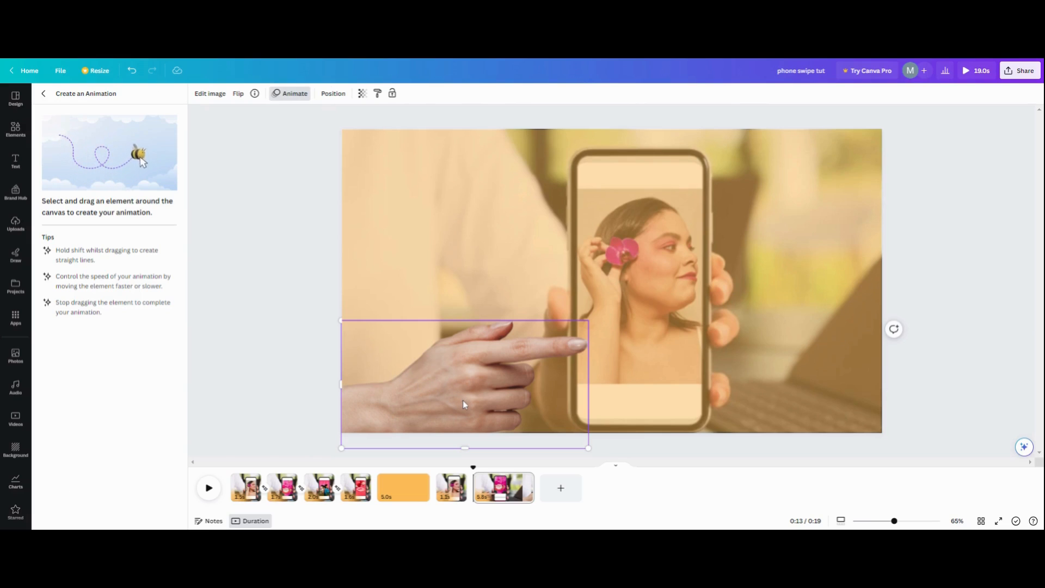
mouse_move(469, 363)
left_mouse_down()
mouse_move(484, 316)
mouse_move(467, 411)
left_mouse_up()
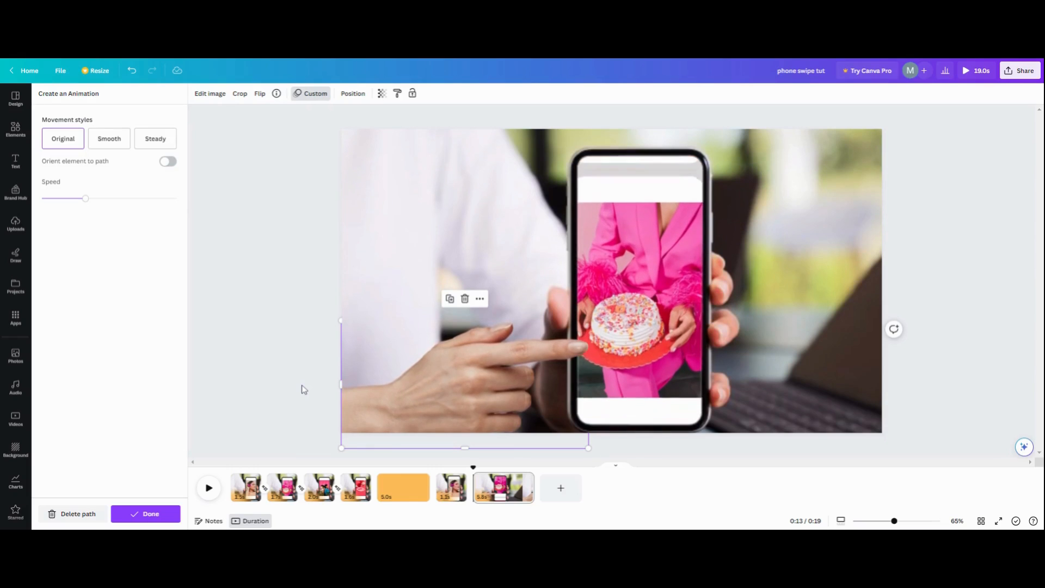
left_click(172, 144)
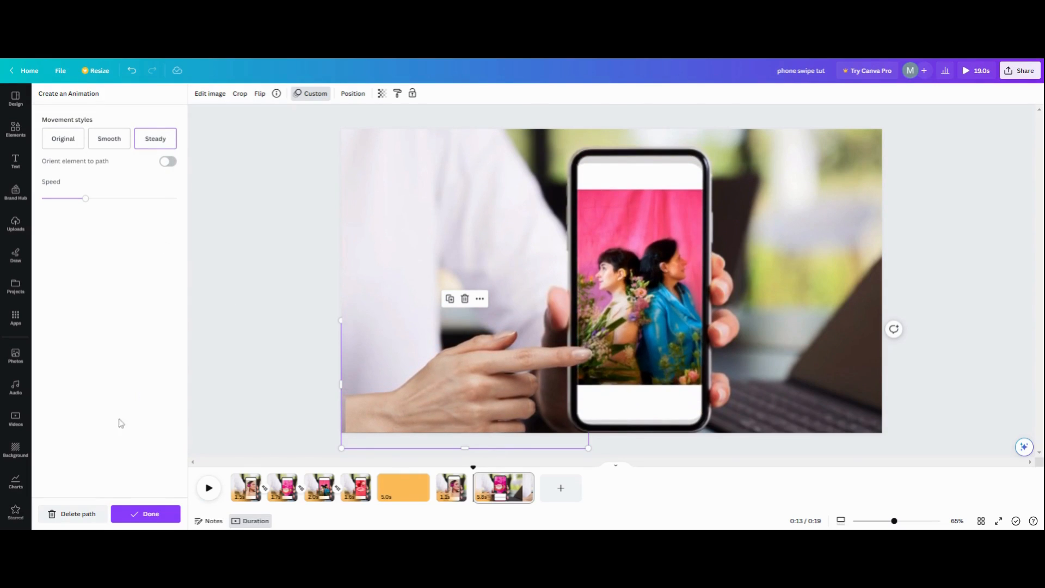
left_click(85, 521)
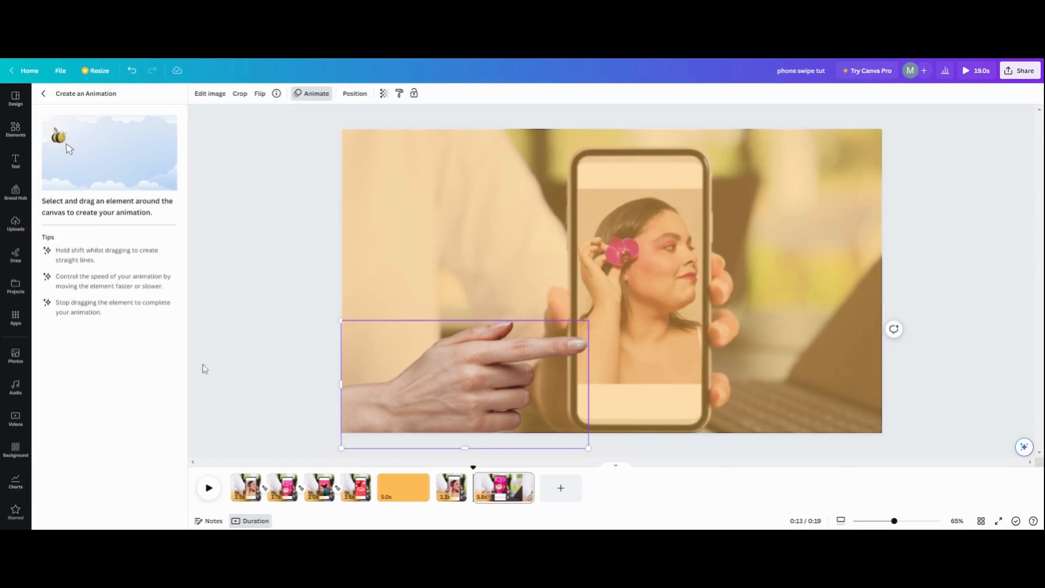
left_click(252, 256)
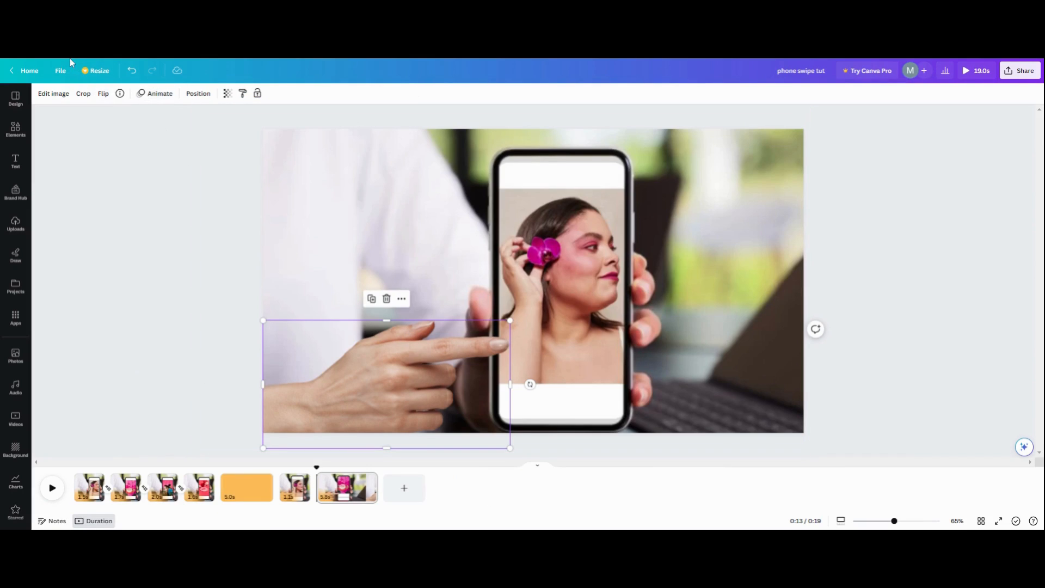
Reload the editor and record a custom upward swipe path for the hand on the 5.8 s page
key("F5")
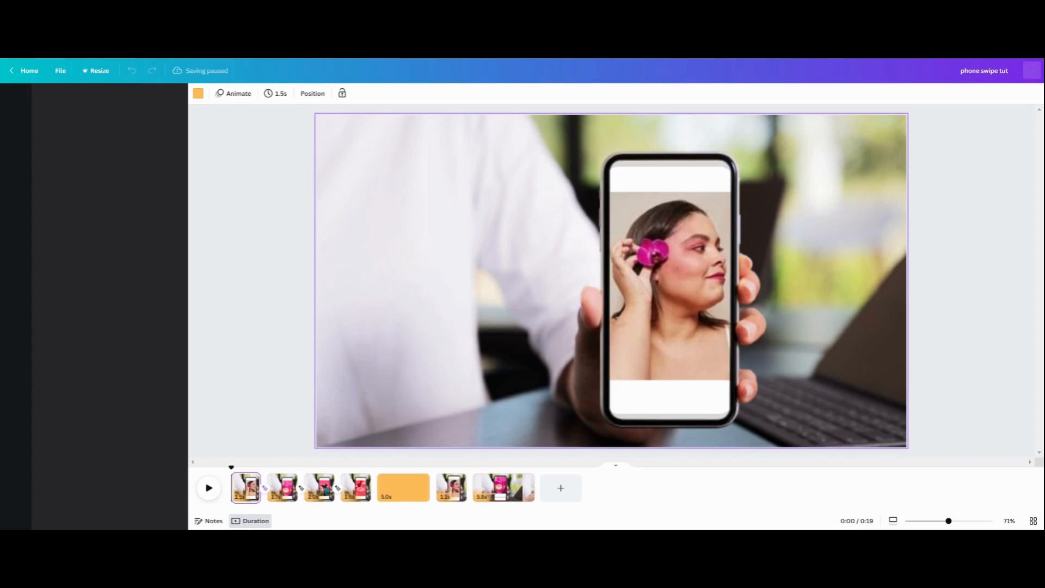
left_click(487, 492)
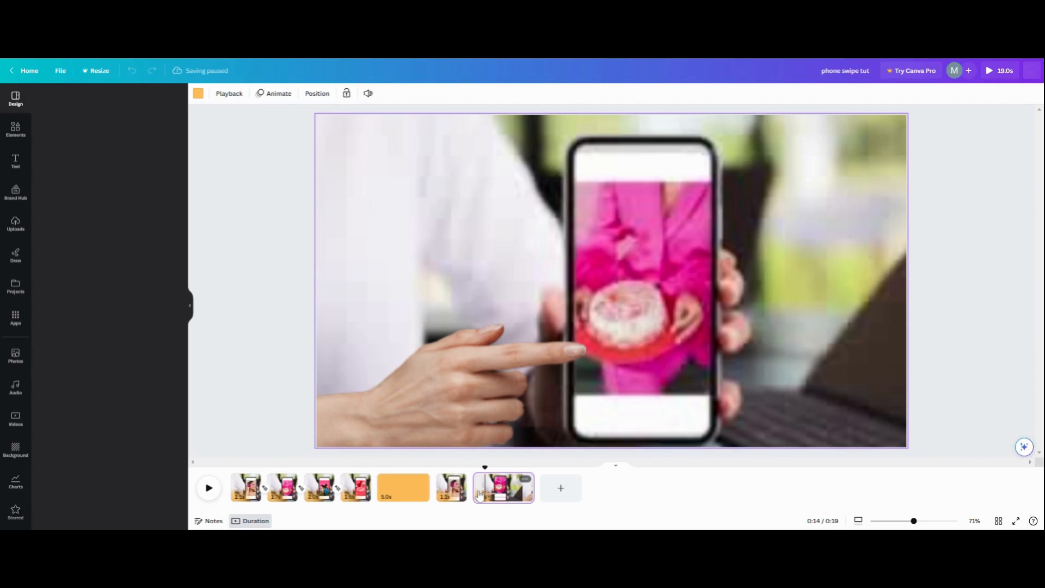
left_click(382, 413)
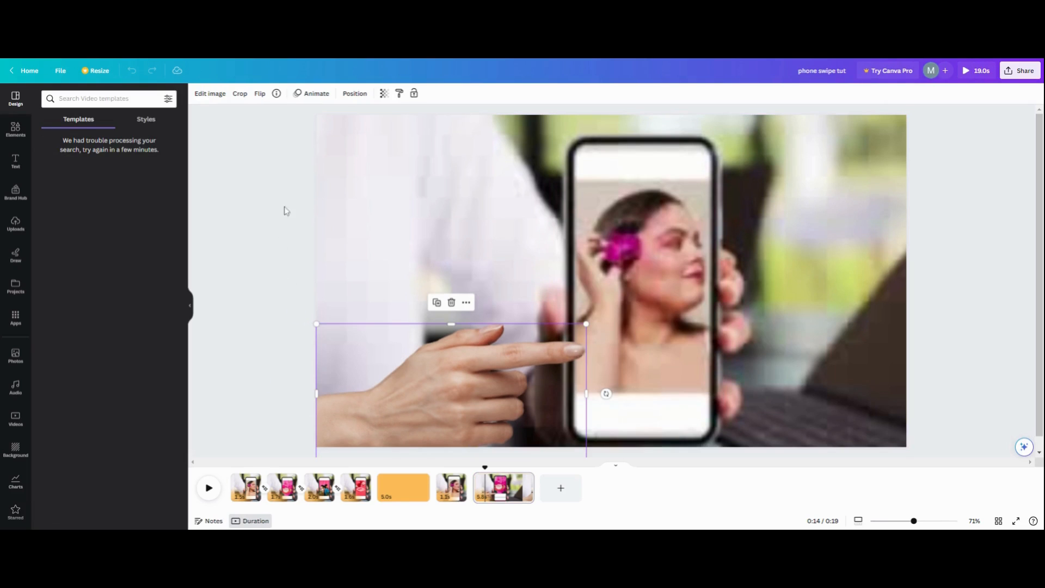
left_click(321, 95)
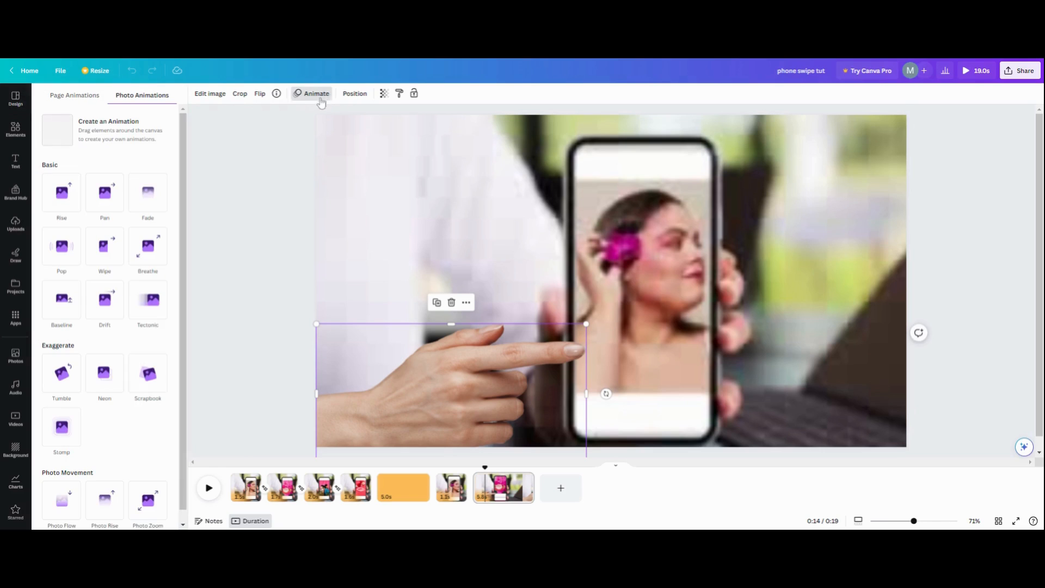
left_click(112, 138)
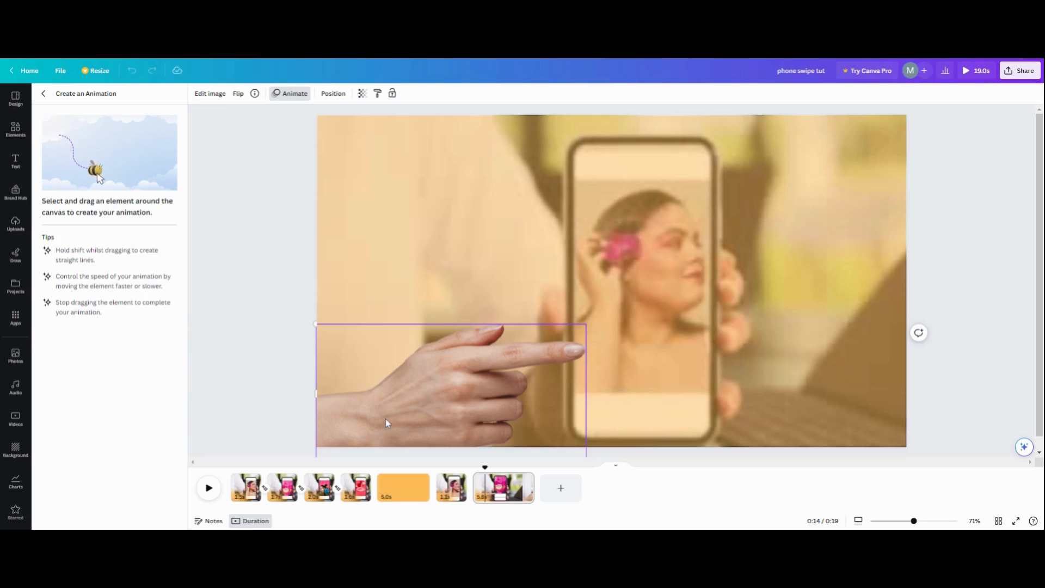
left_click_drag(386, 419, 401, 333)
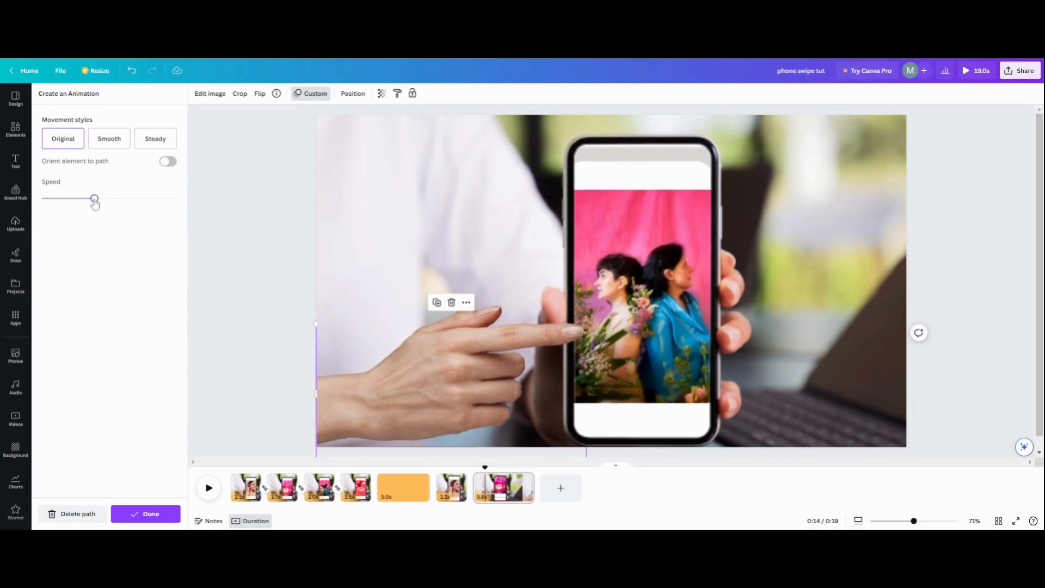
Increase the speed of the hand's path, set its movement style to Steady, and finish the custom animation
left_click_drag(94, 198, 151, 199)
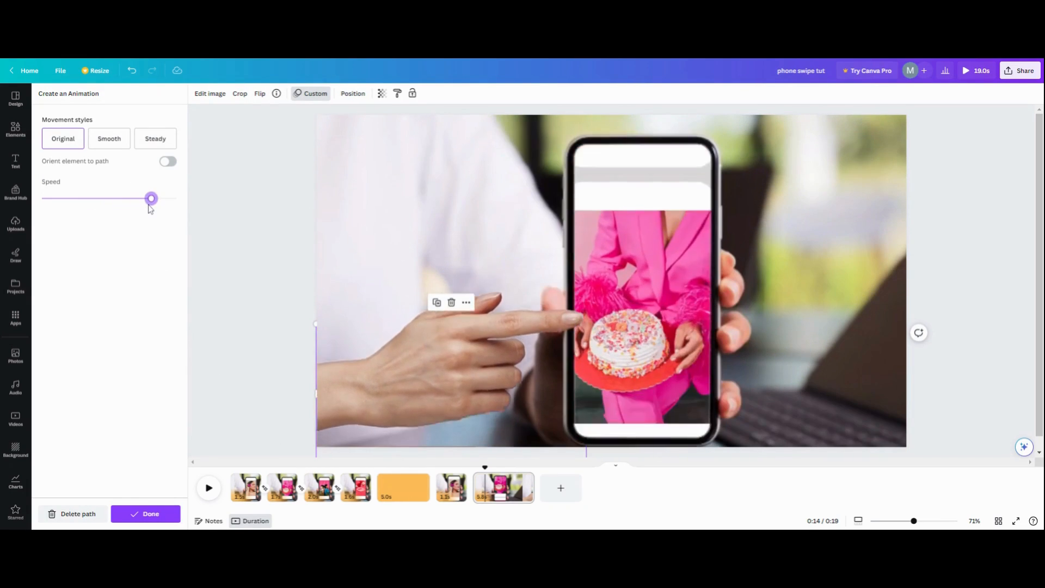
left_click(162, 140)
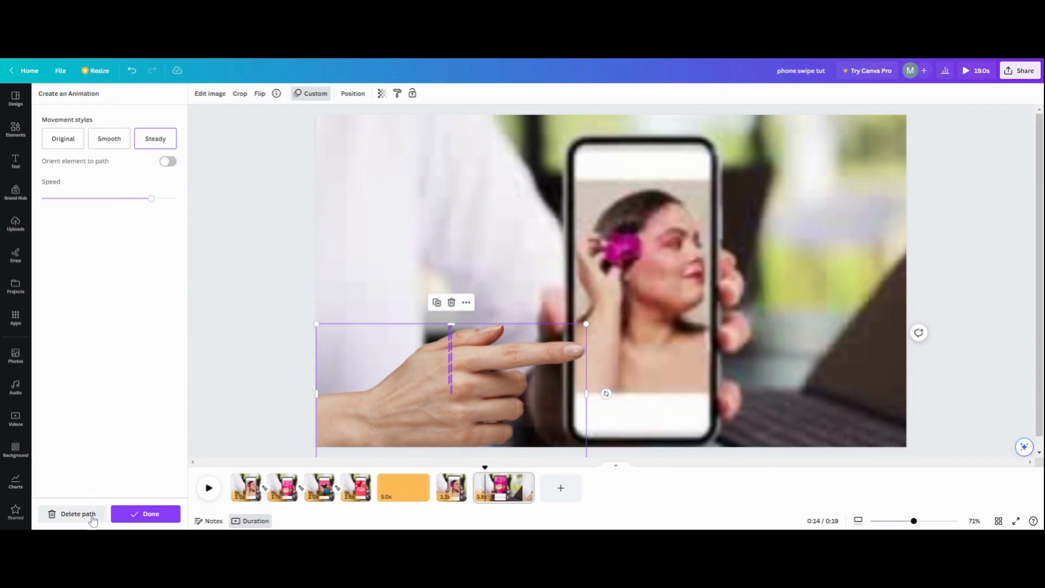
left_click(136, 517)
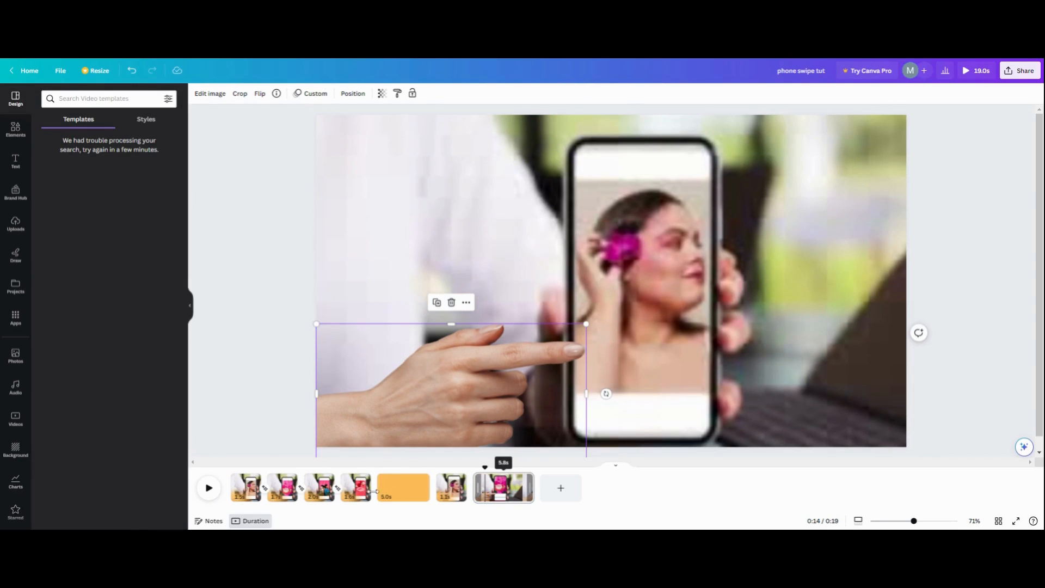
Play back the 5.8 s page and scrub through its beginning to check the hand's movement against the phone swipe
left_click(210, 489)
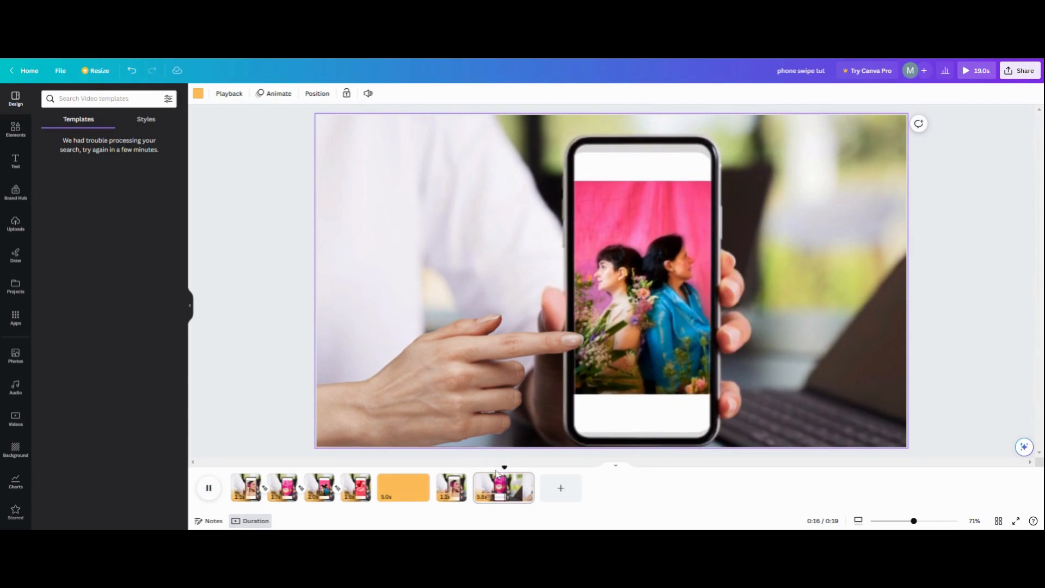
left_click(487, 495)
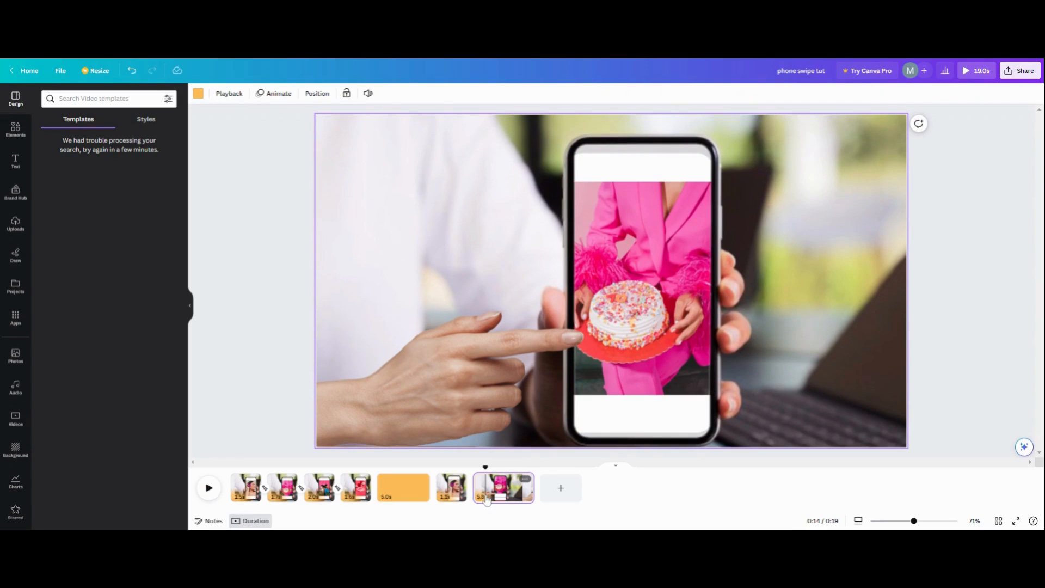
left_click(486, 497)
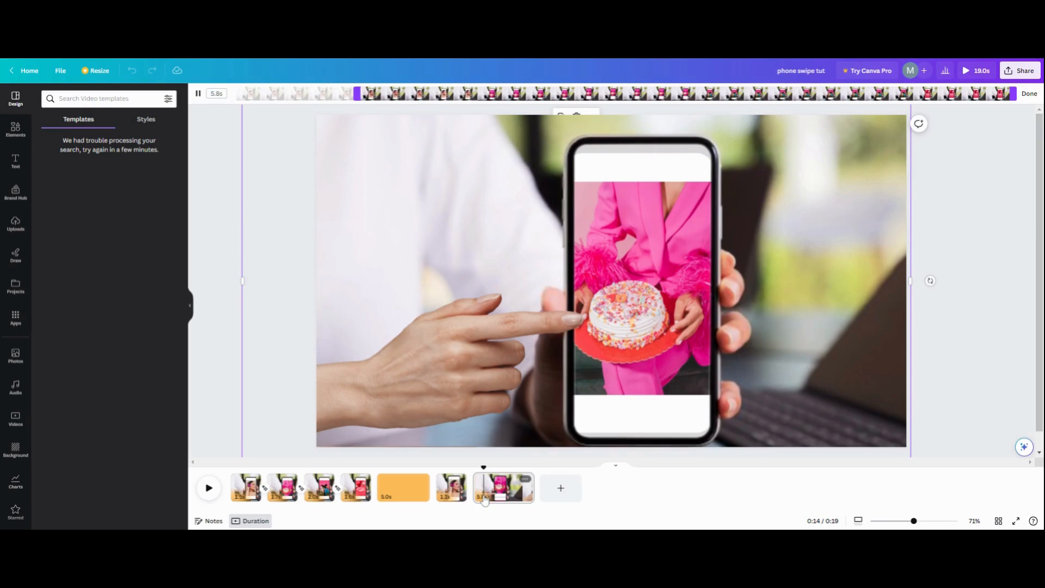
left_click(484, 496)
left_click(484, 498)
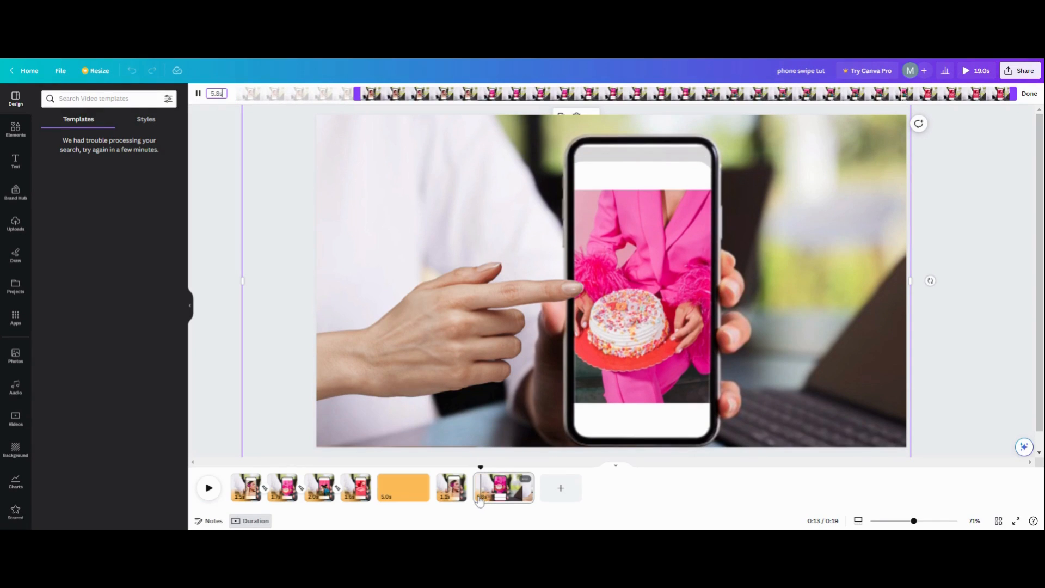
key("Escape")
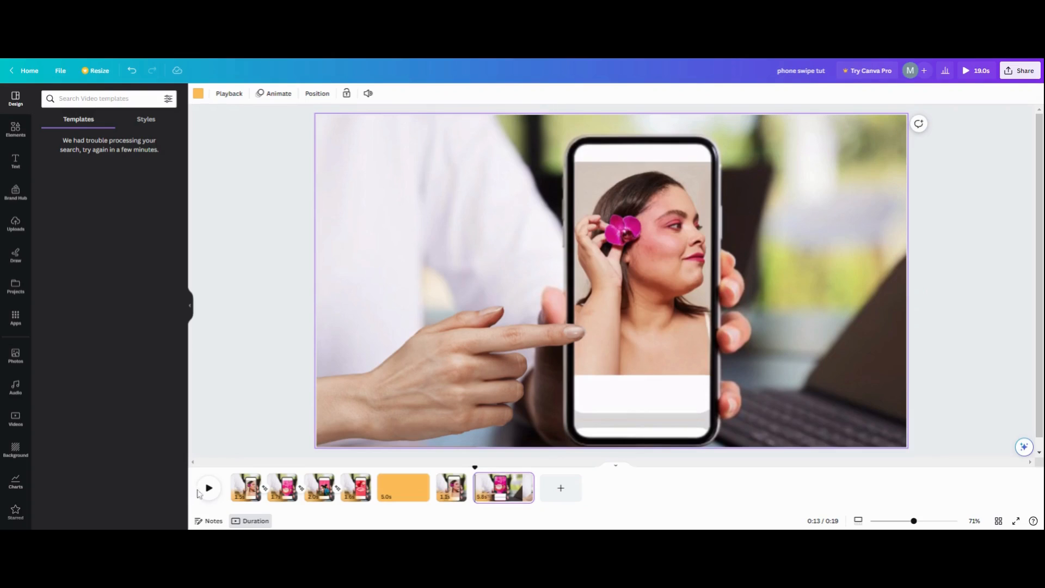
Find the moment just before the second phone swipe and split the 5.8 s page there, about 1.6 s in
left_click(205, 490)
left_click(207, 493)
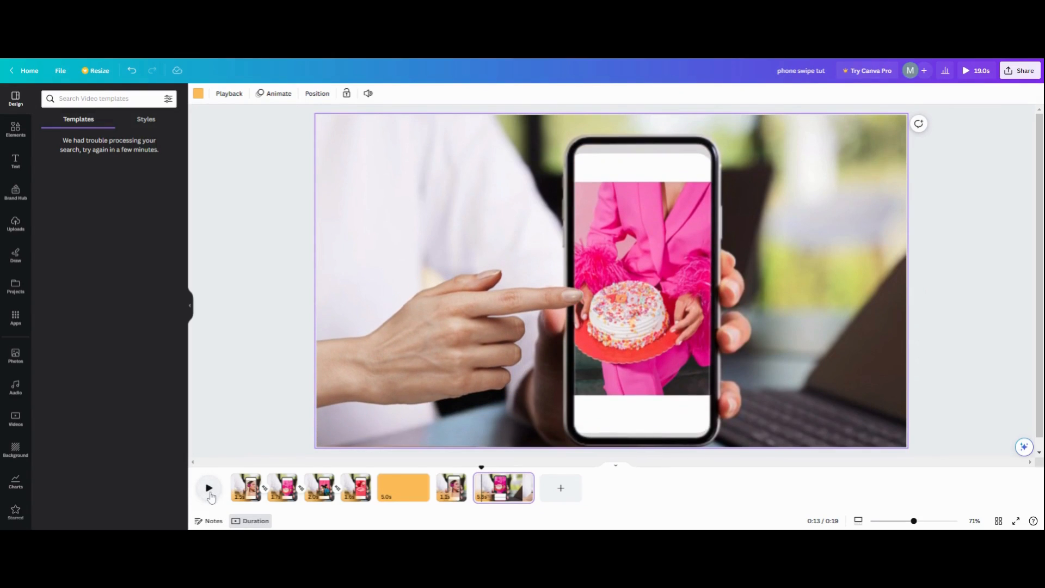
left_click(210, 496)
left_click(210, 494)
left_click(210, 493)
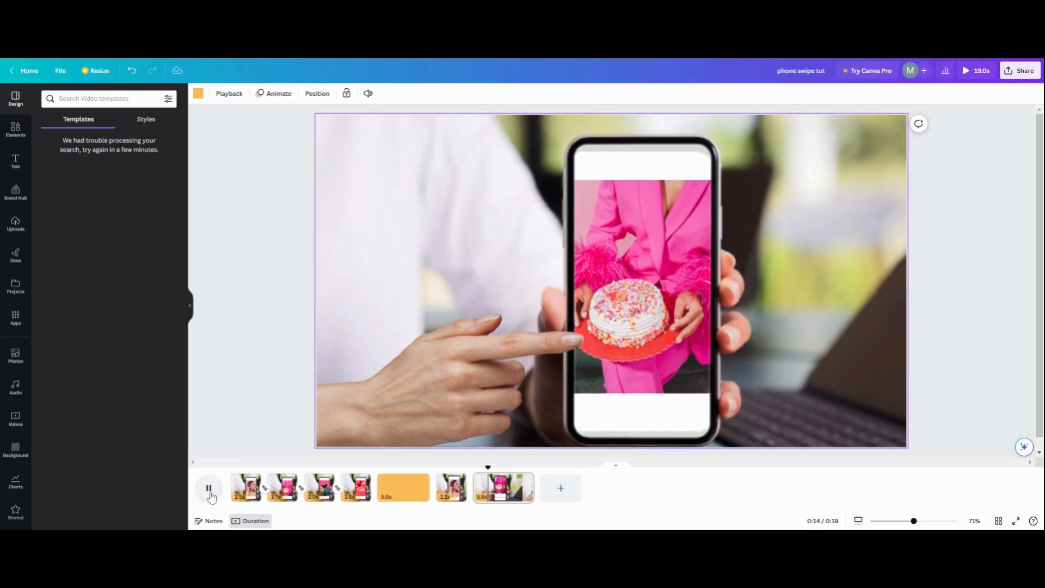
left_click(210, 493)
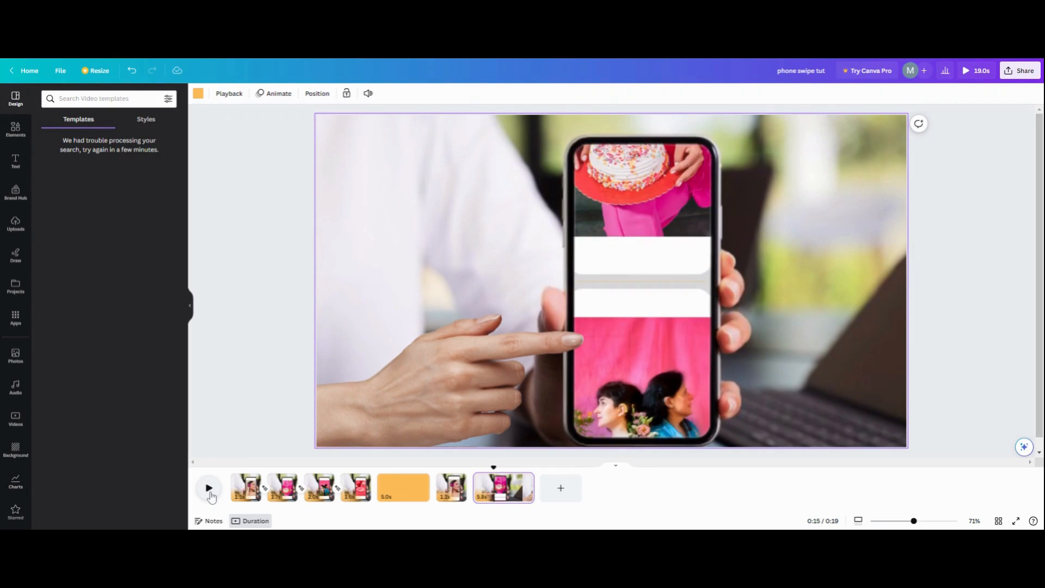
left_click(493, 494)
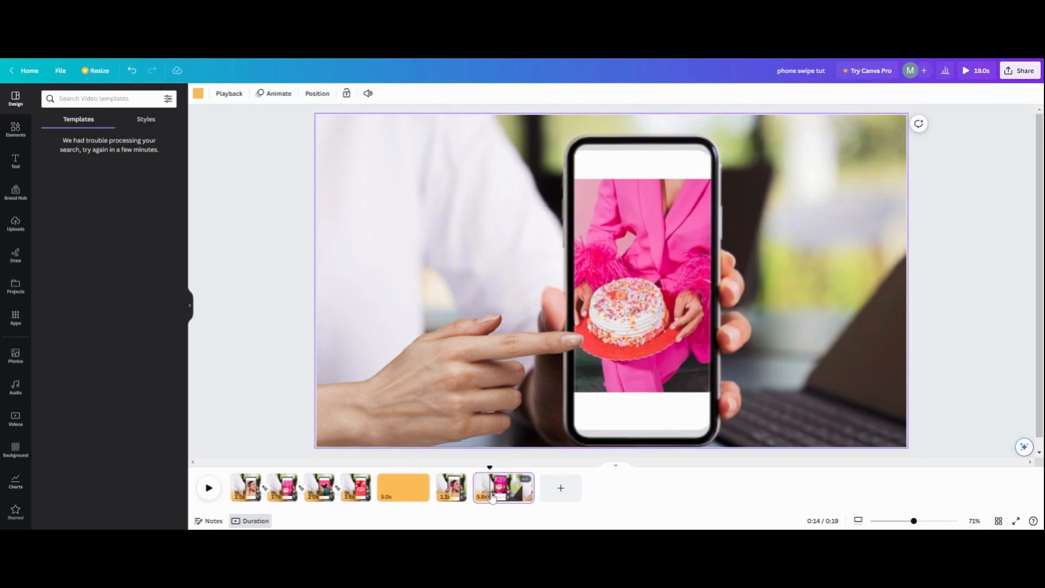
right_click(493, 498)
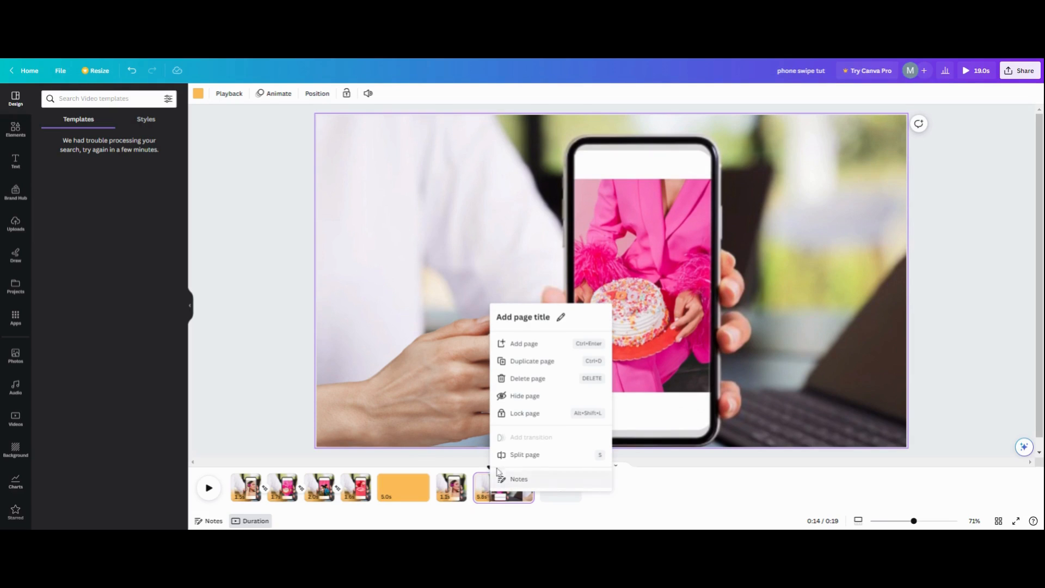
left_click(524, 456)
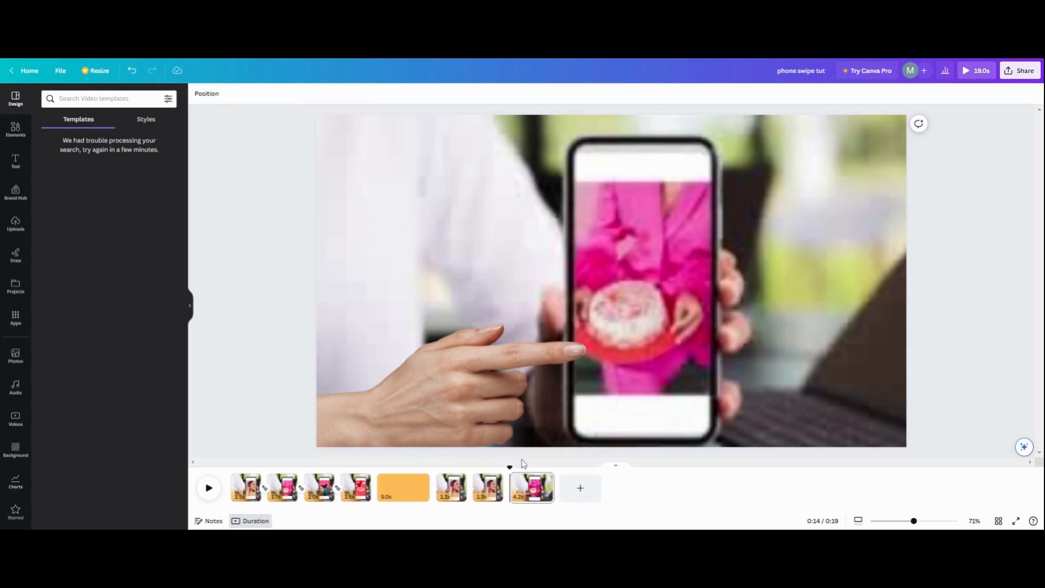
Preview the split pages, find the moment just before the third swipe, and split the 4.2 s page there, about 2.1 s in
left_click(494, 494)
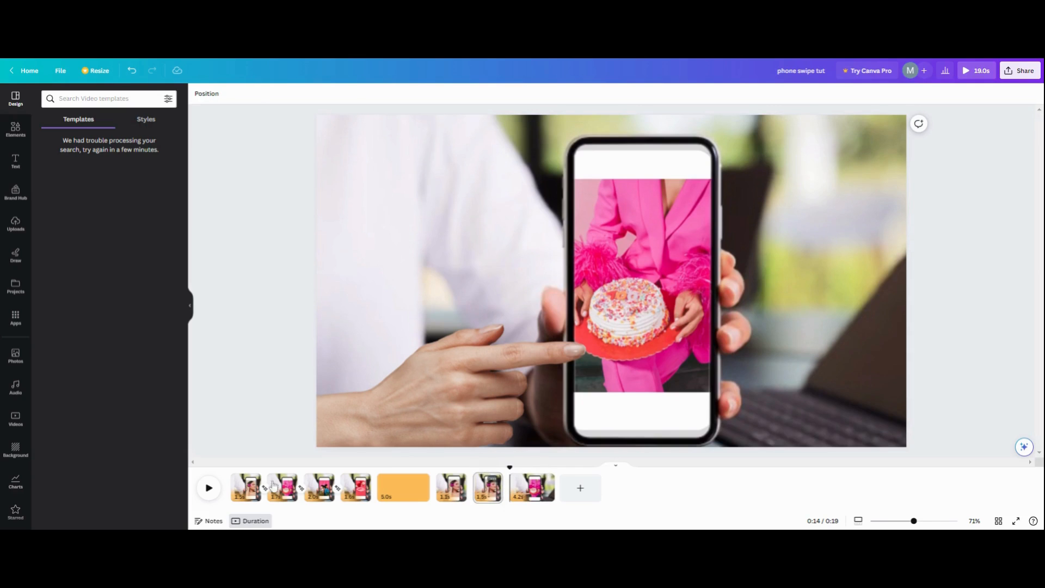
left_click(212, 488)
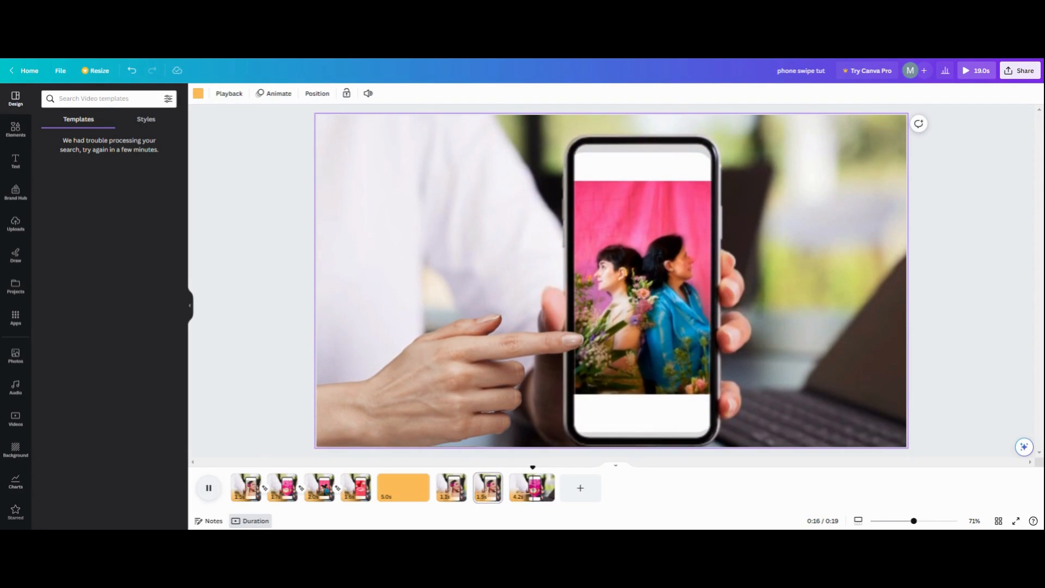
left_click(512, 493)
left_click(210, 489)
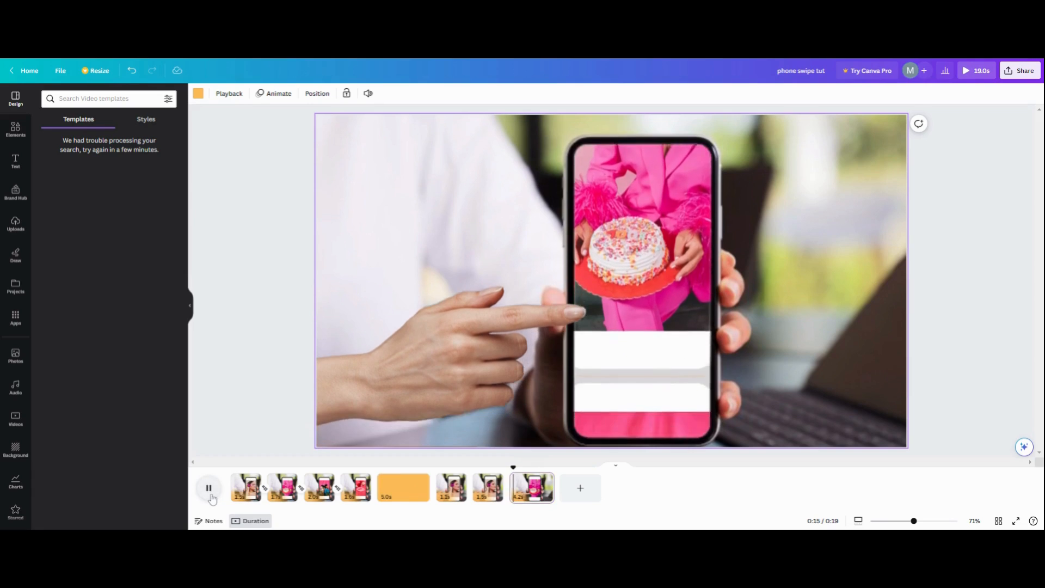
left_click(210, 489)
left_click(212, 499)
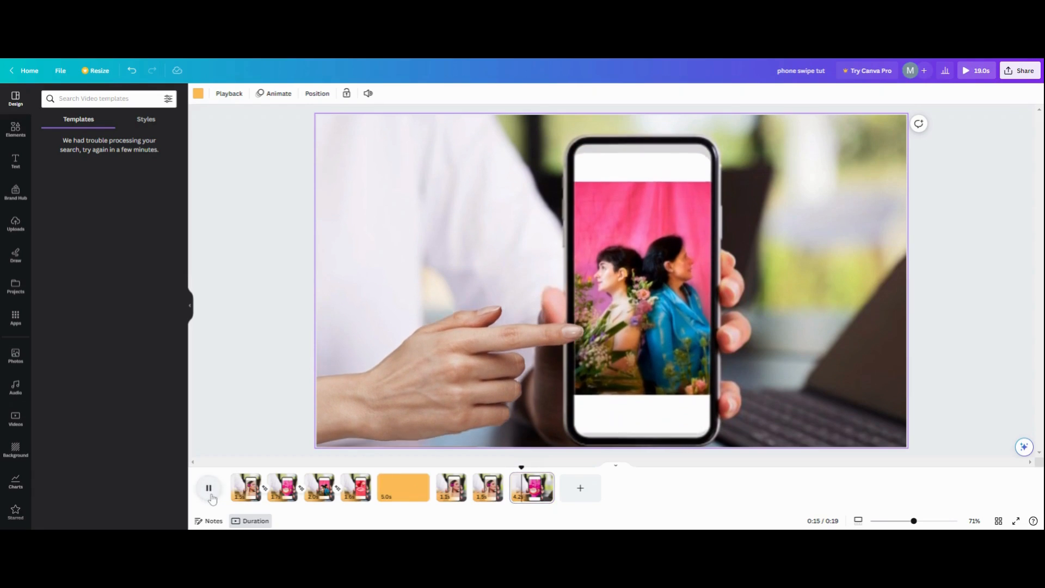
left_click(213, 499)
left_click(212, 499)
left_click(213, 499)
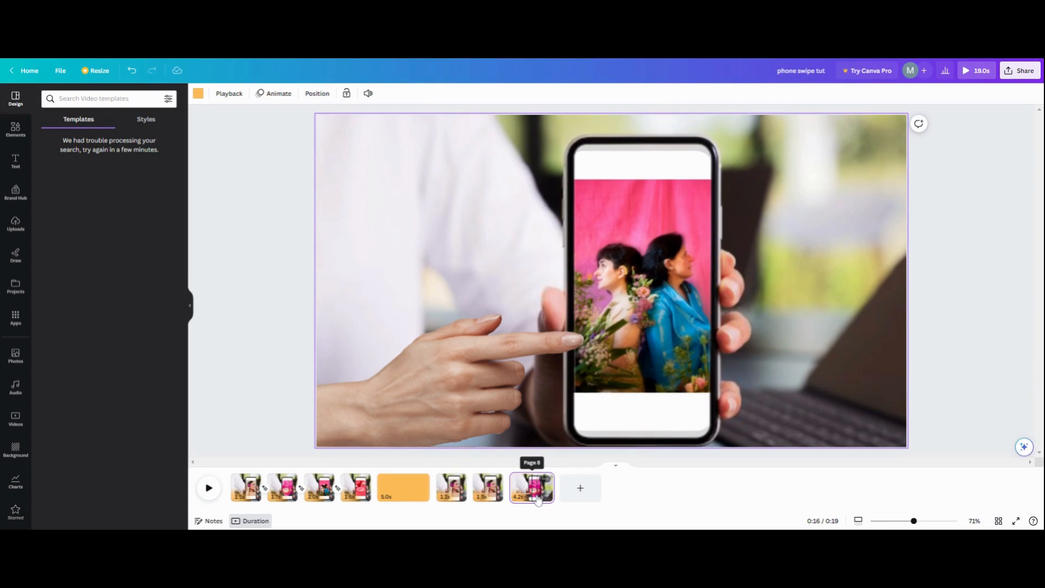
left_click(544, 479)
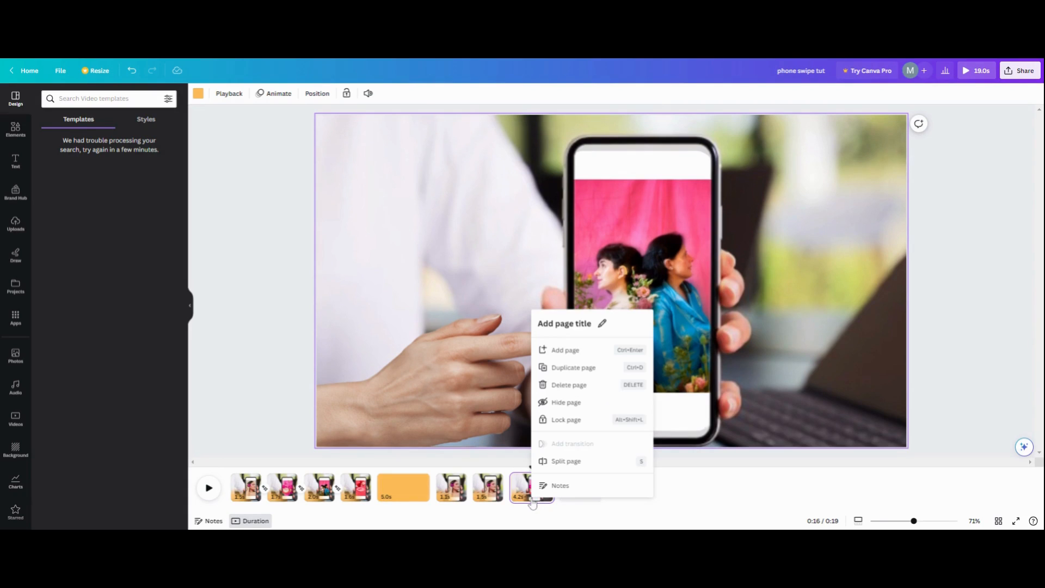
left_click(547, 464)
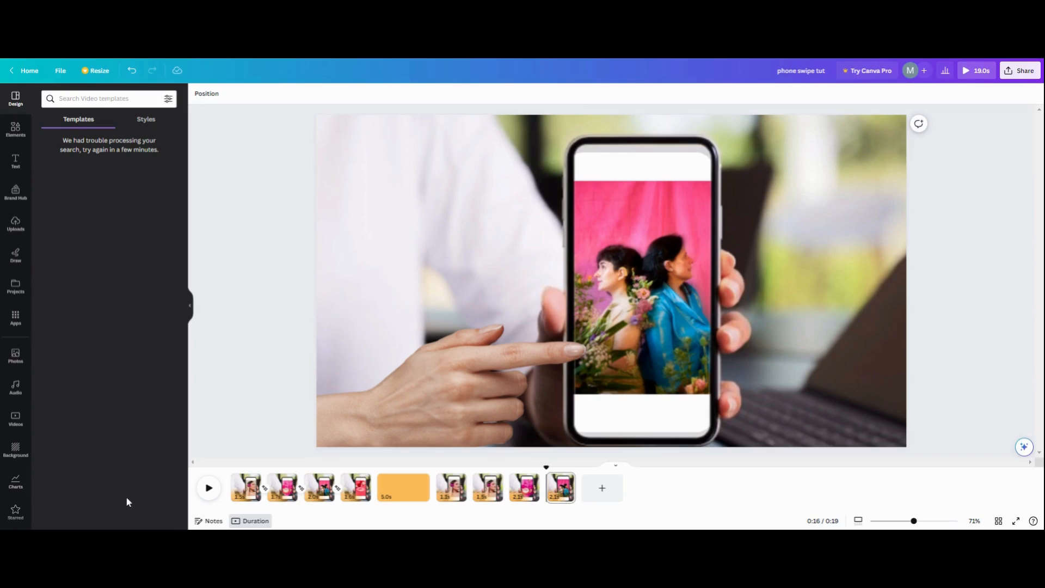
Play back the last swipe page, and replay the hand sequence from the first page that contains the hand
left_click(207, 489)
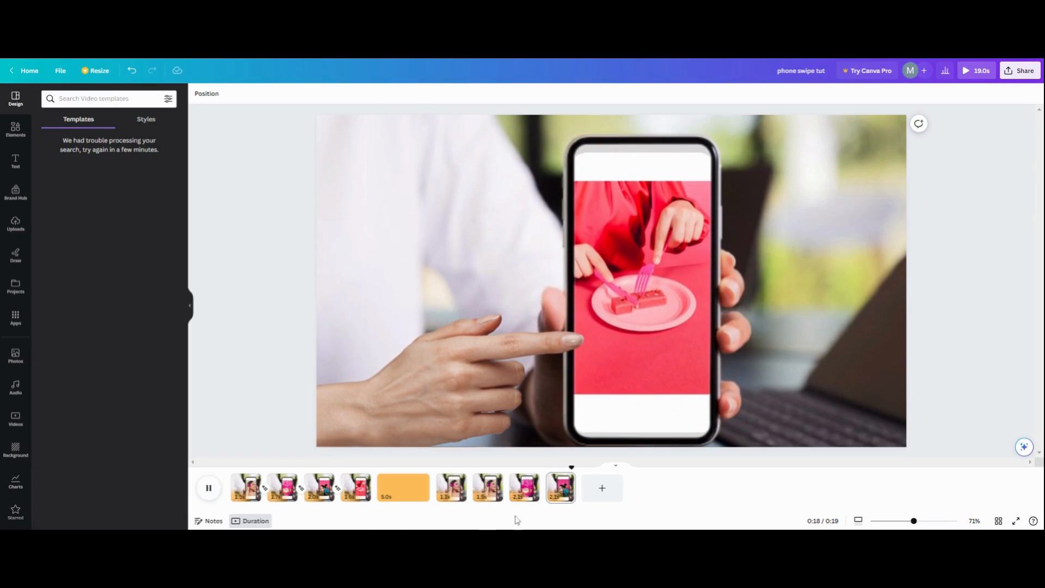
left_click(453, 488)
left_click(211, 489)
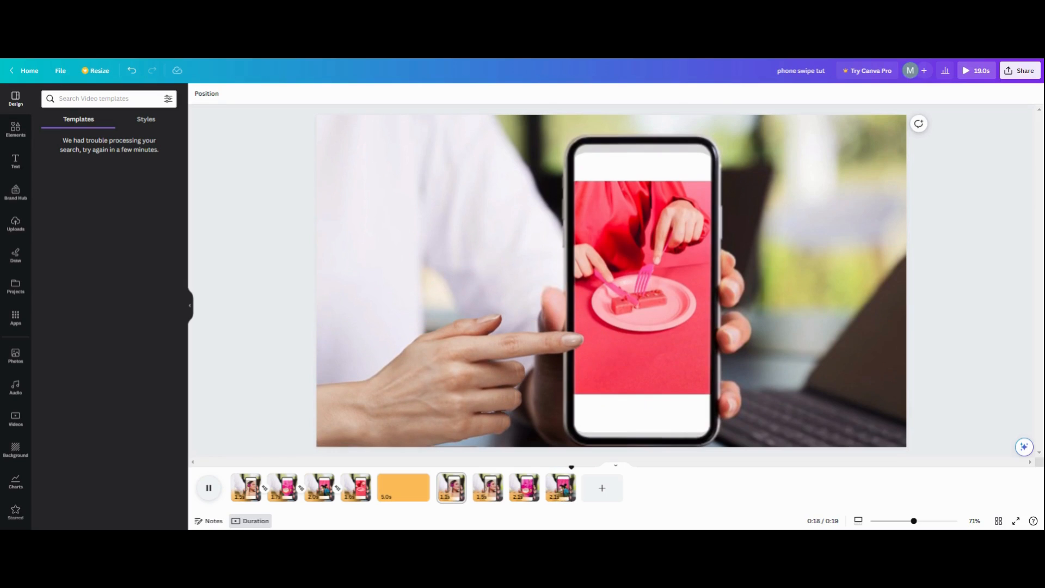
Select the hand on the first hand page and open its animation options
left_click(456, 494)
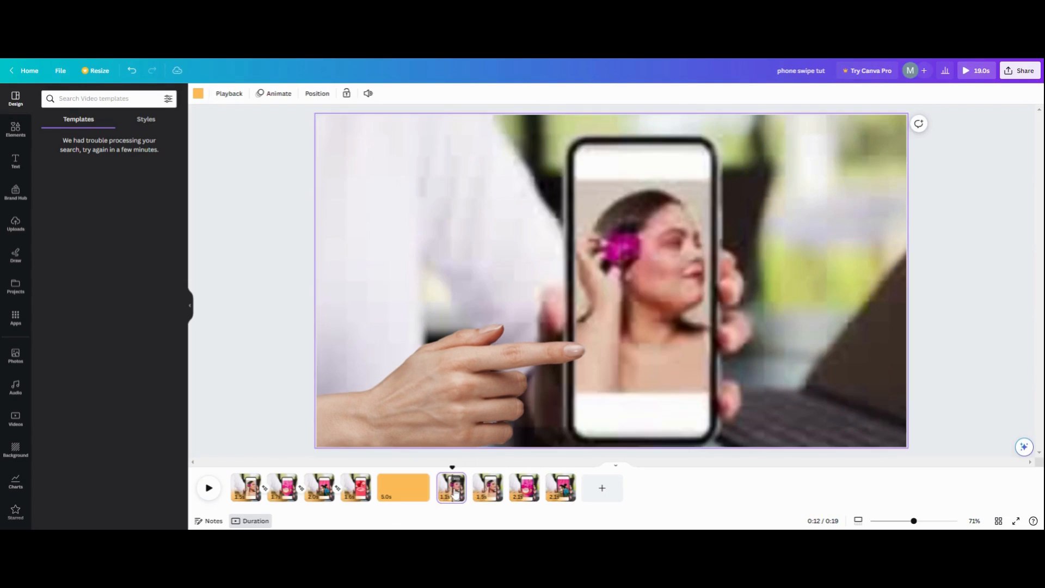
left_click(501, 395)
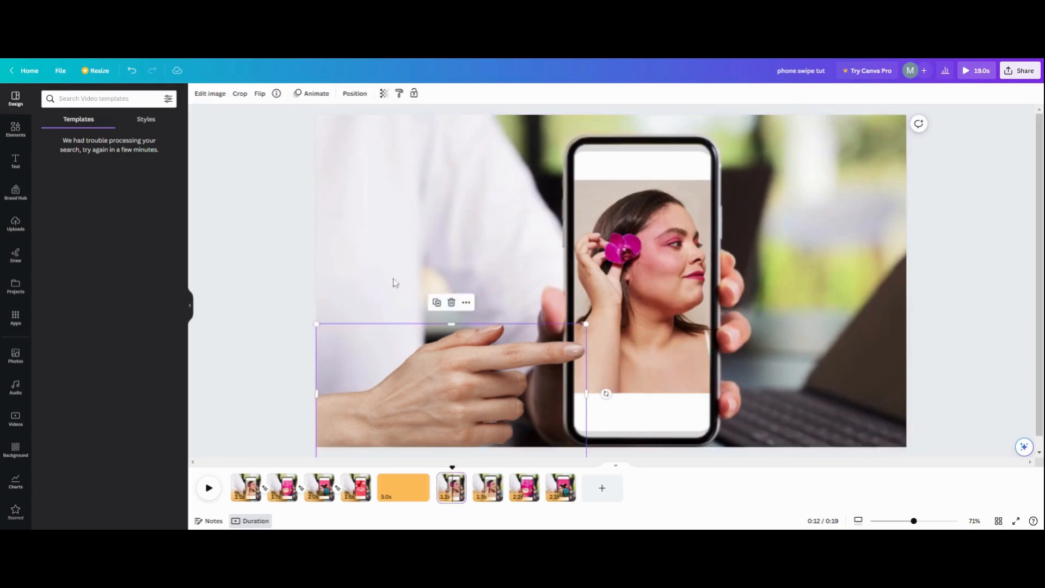
left_click(312, 93)
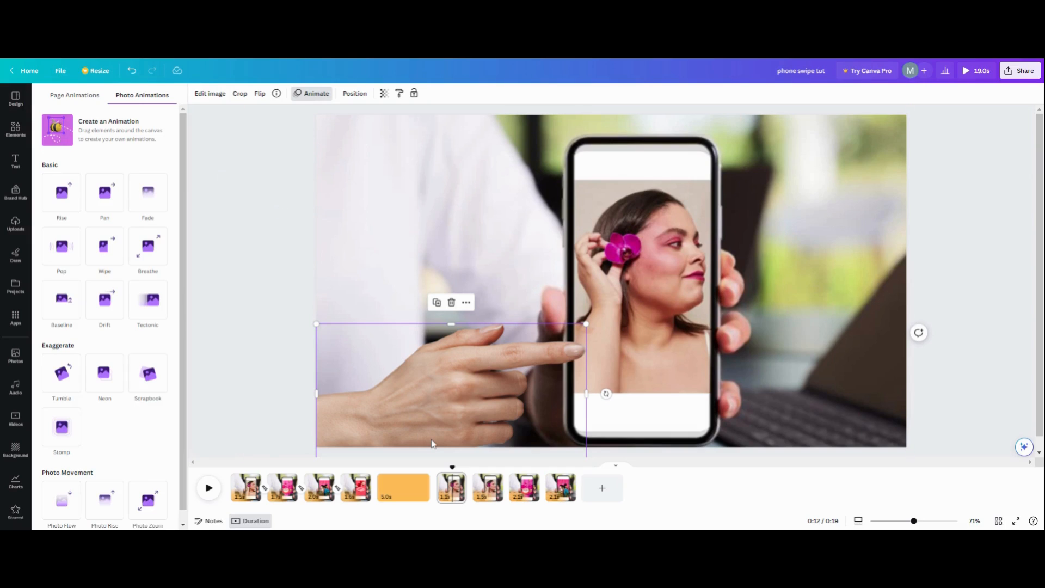
left_click(412, 418)
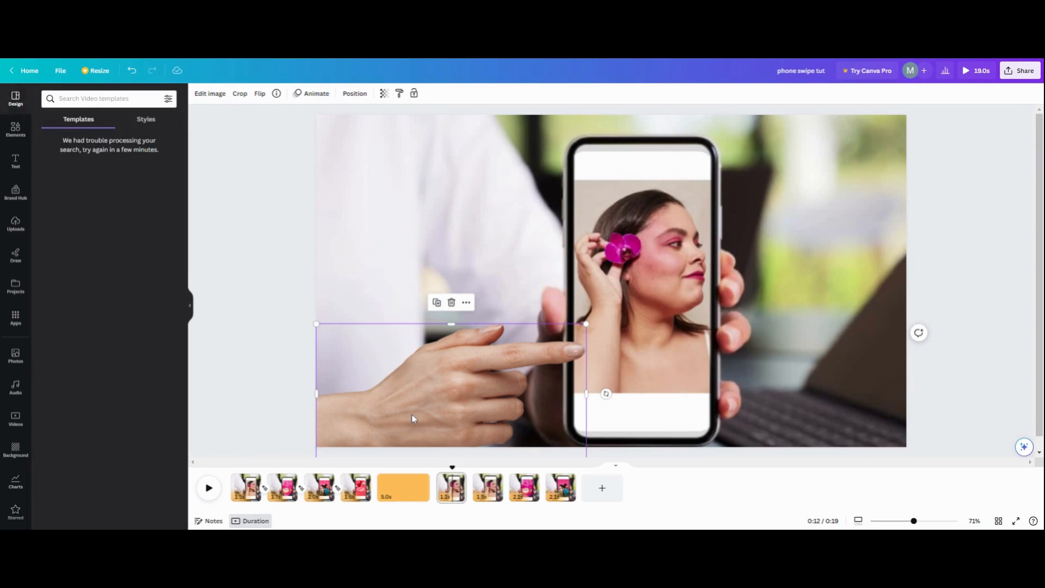